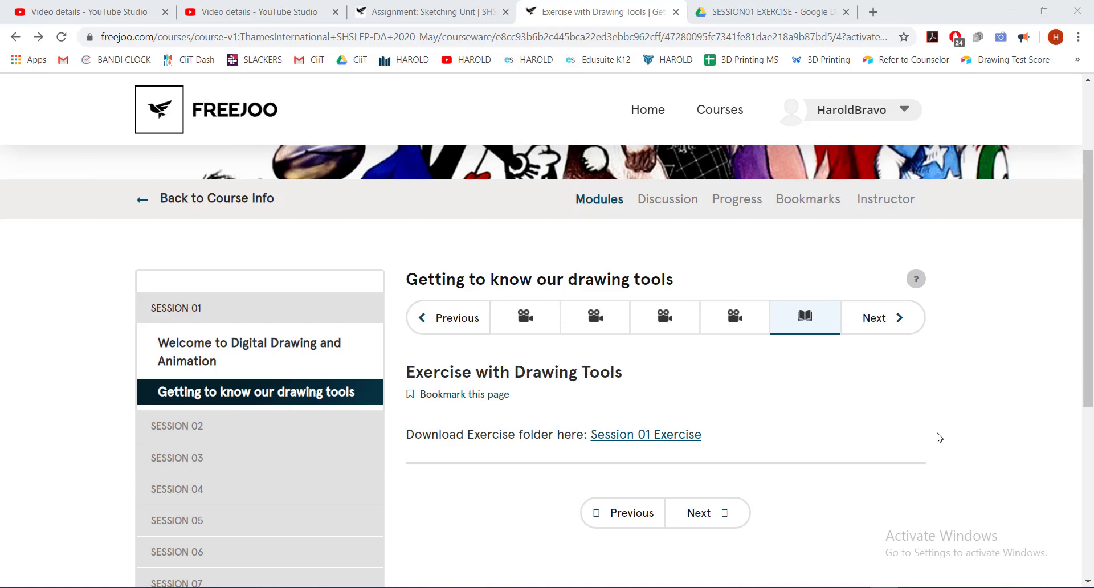
# Step: Browse the Harmony by Toon Boom, Using Brush, Pencil and Poly Line Tool units
pyautogui.scroll(-1, 935, 395)
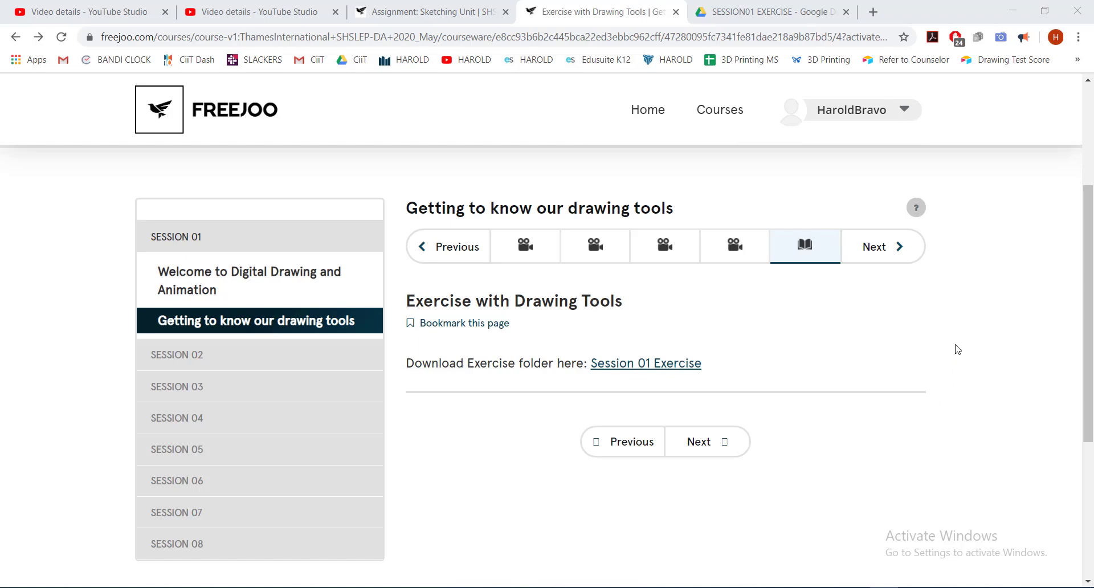
pyautogui.click(530, 249)
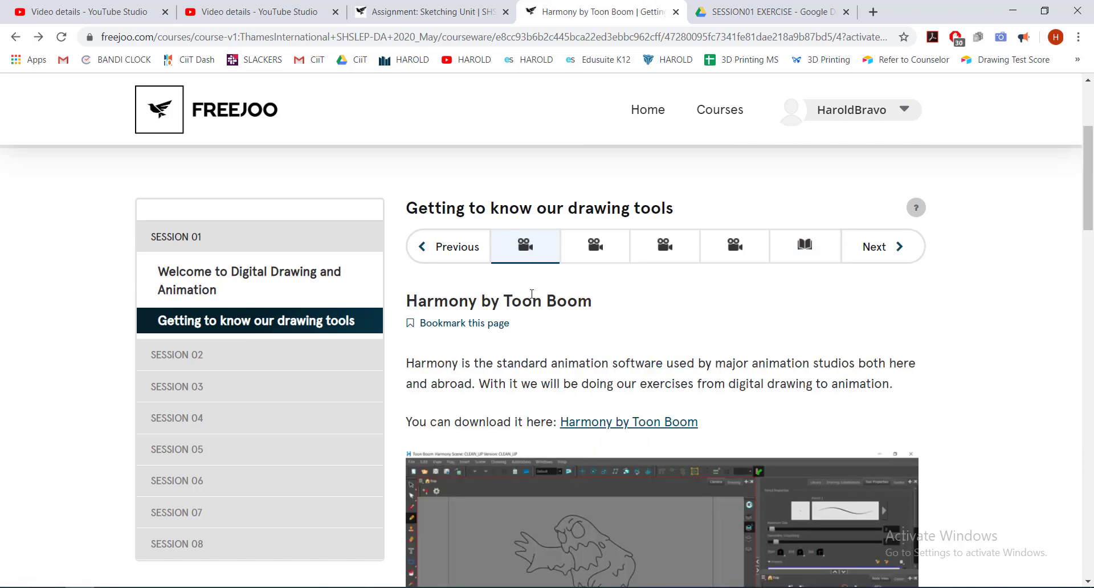
pyautogui.scroll(-1, 533, 296)
pyautogui.scroll(2, 533, 296)
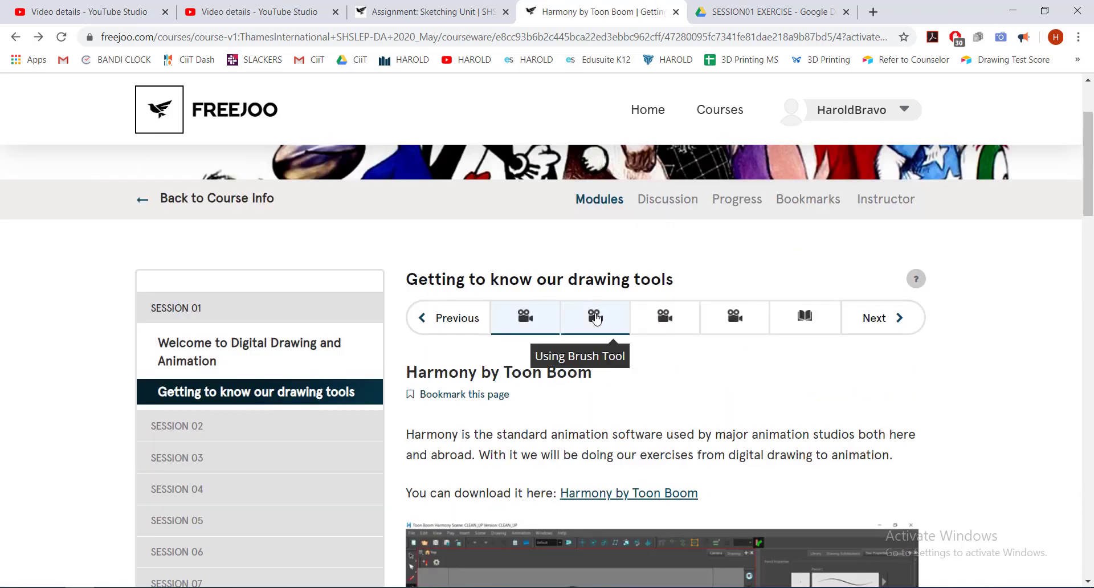
pyautogui.click(597, 318)
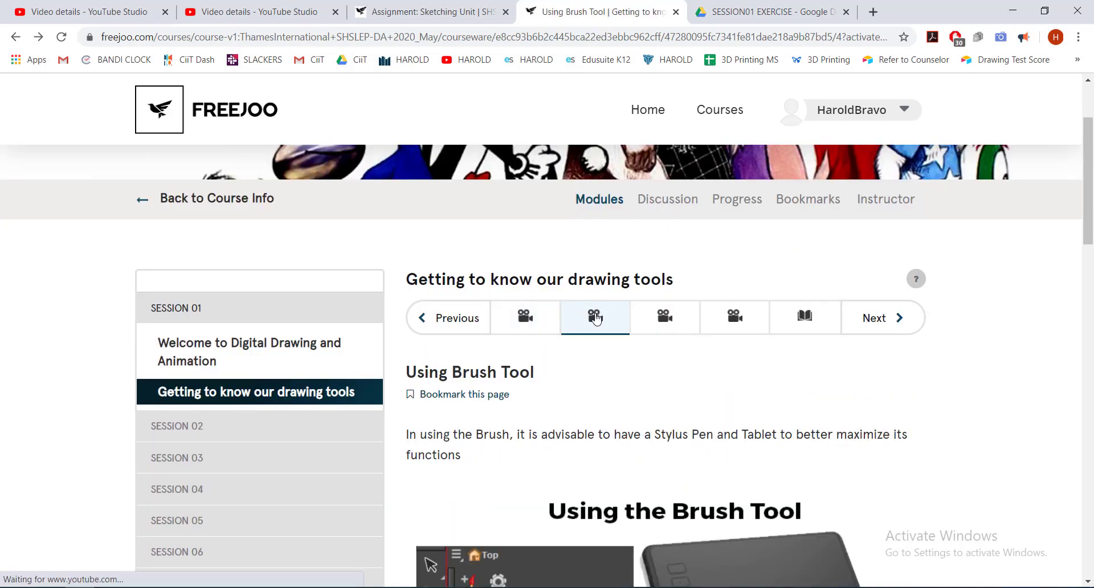
pyautogui.click(666, 318)
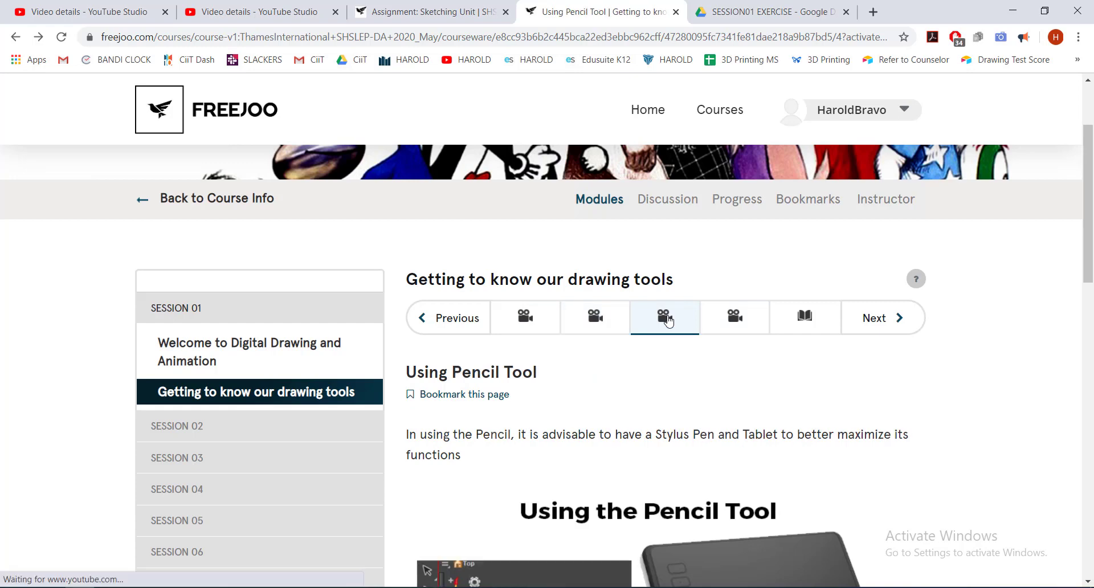
pyautogui.click(736, 321)
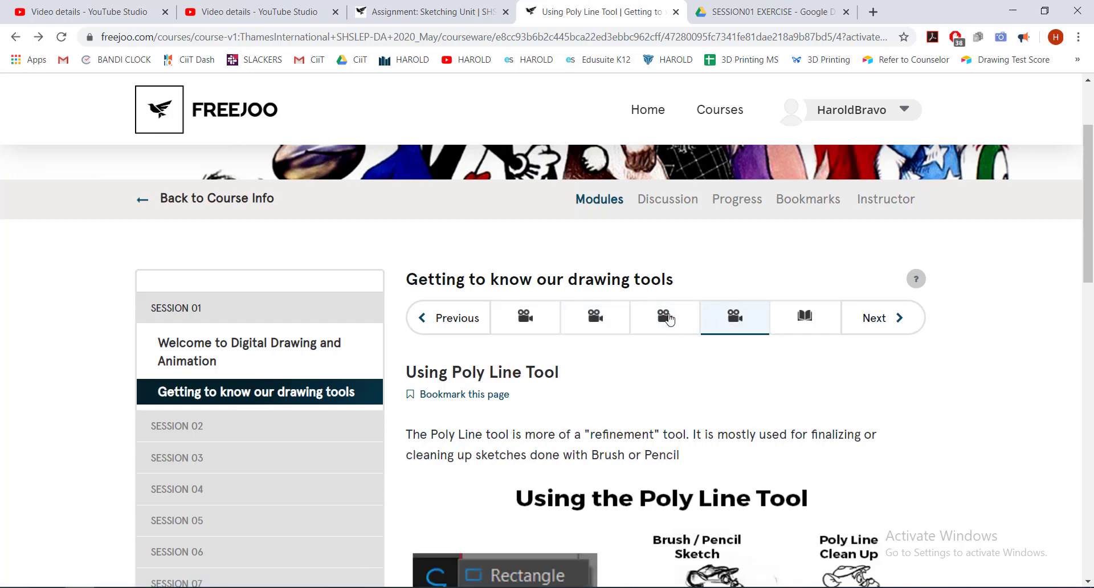
# Step: Revisit the Brush, Pencil and Poly Line units, then open Exercise with Drawing Tools
pyautogui.click(590, 316)
pyautogui.click(661, 319)
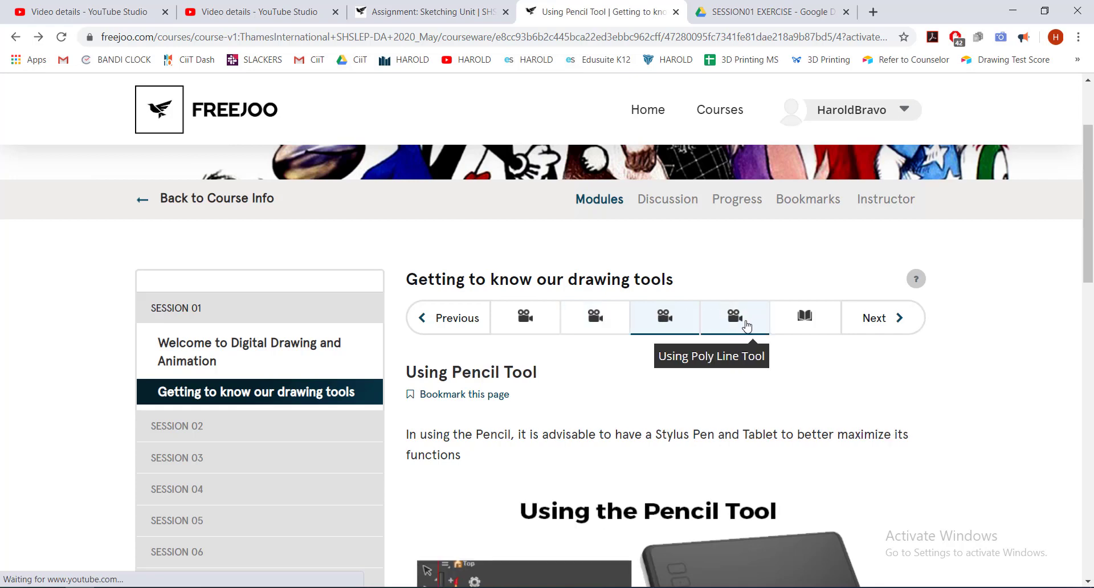
pyautogui.click(738, 324)
pyautogui.scroll(-1, 805, 317)
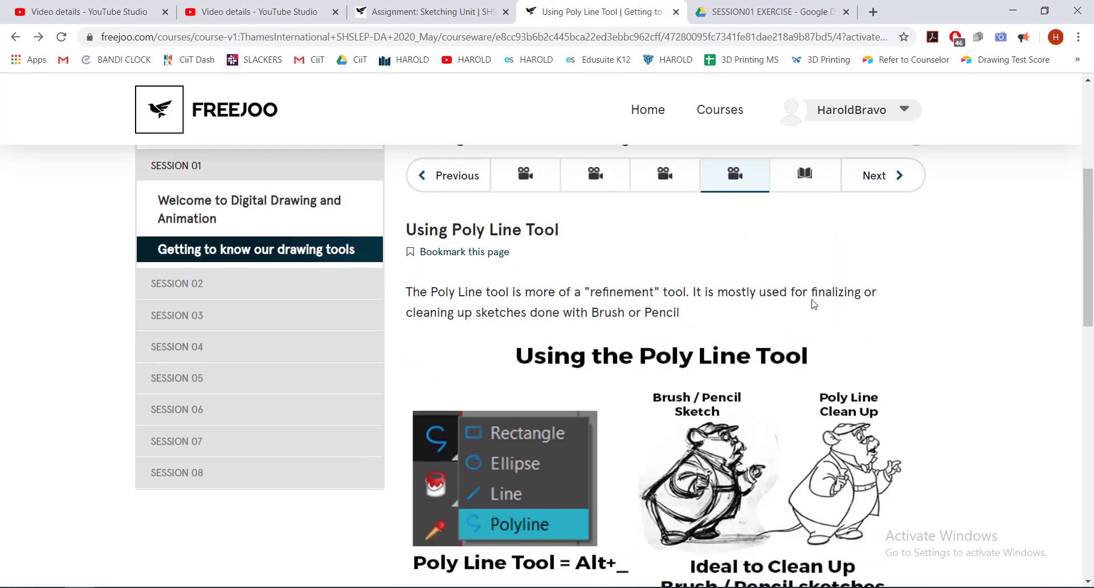
pyautogui.click(803, 254)
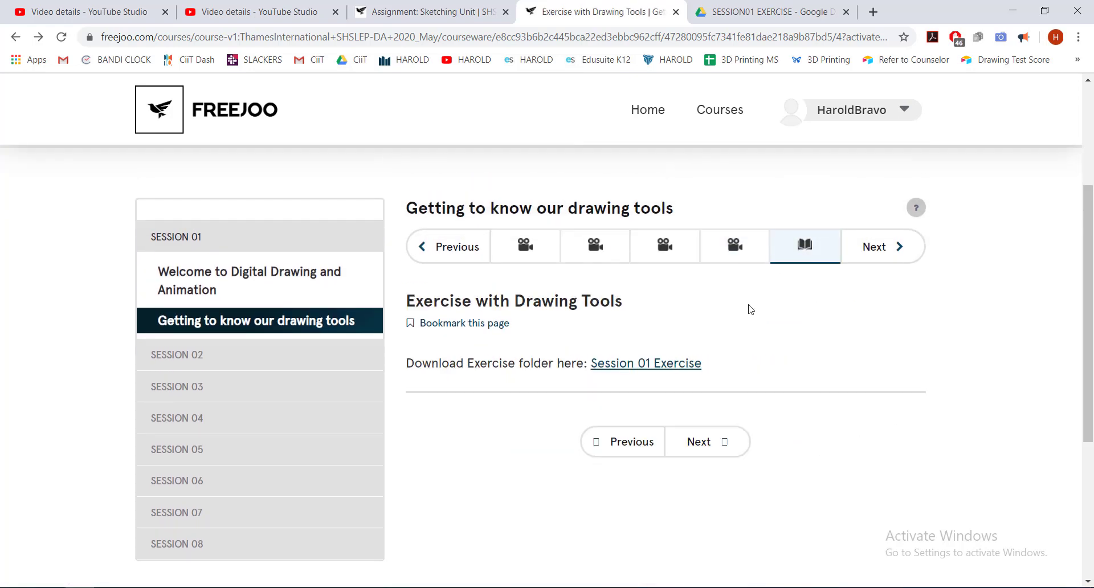
# Step: Download Session 01 Exercise.zip from the SESSION01 EXERCISE Drive folder
pyautogui.rightClick(656, 369)
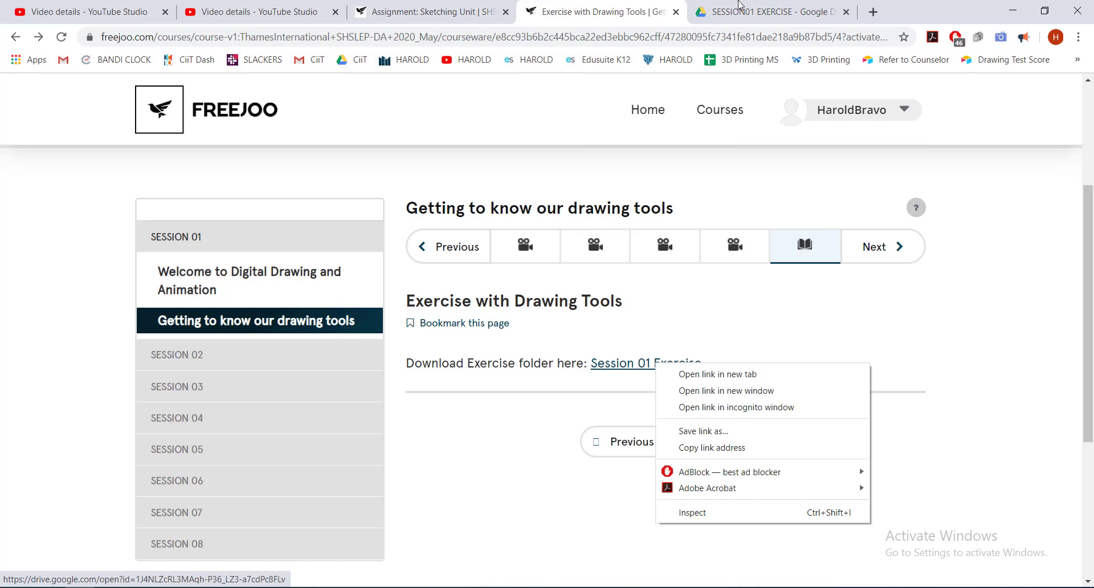
pyautogui.click(739, 6)
pyautogui.click(744, 11)
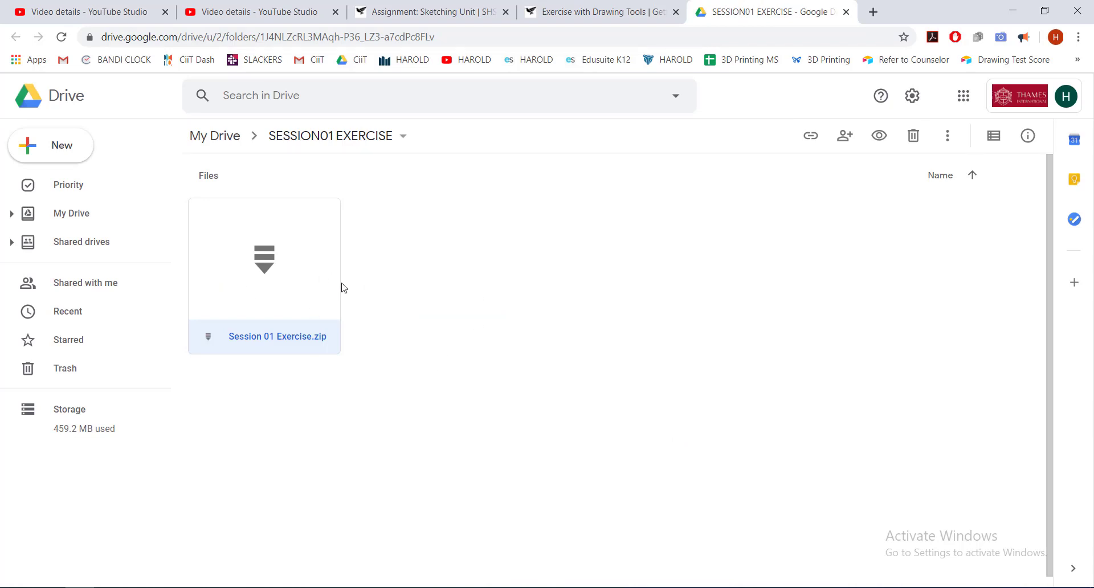
pyautogui.rightClick(306, 330)
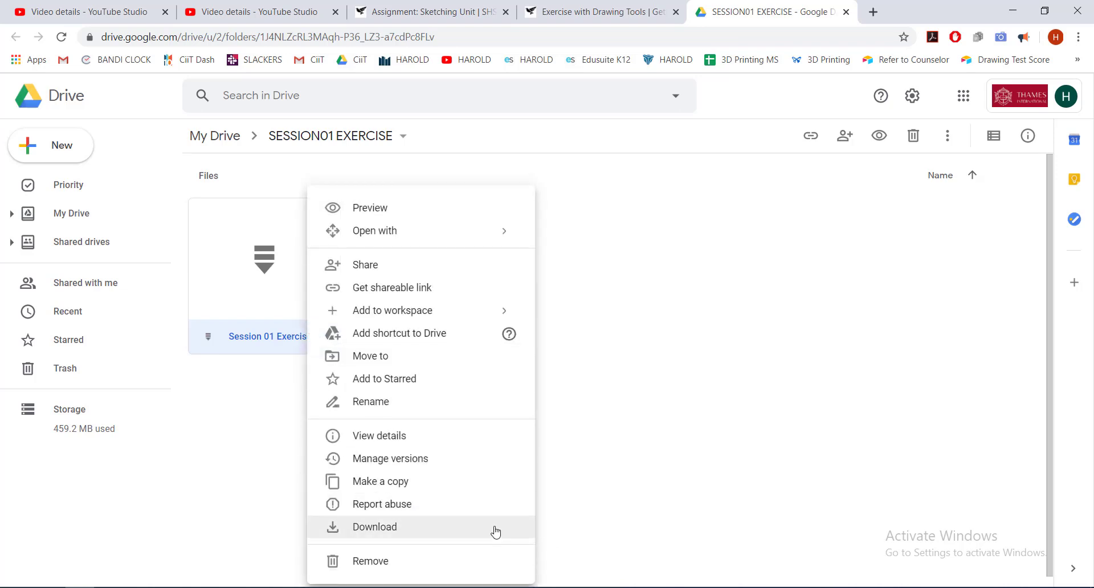
pyautogui.click(705, 404)
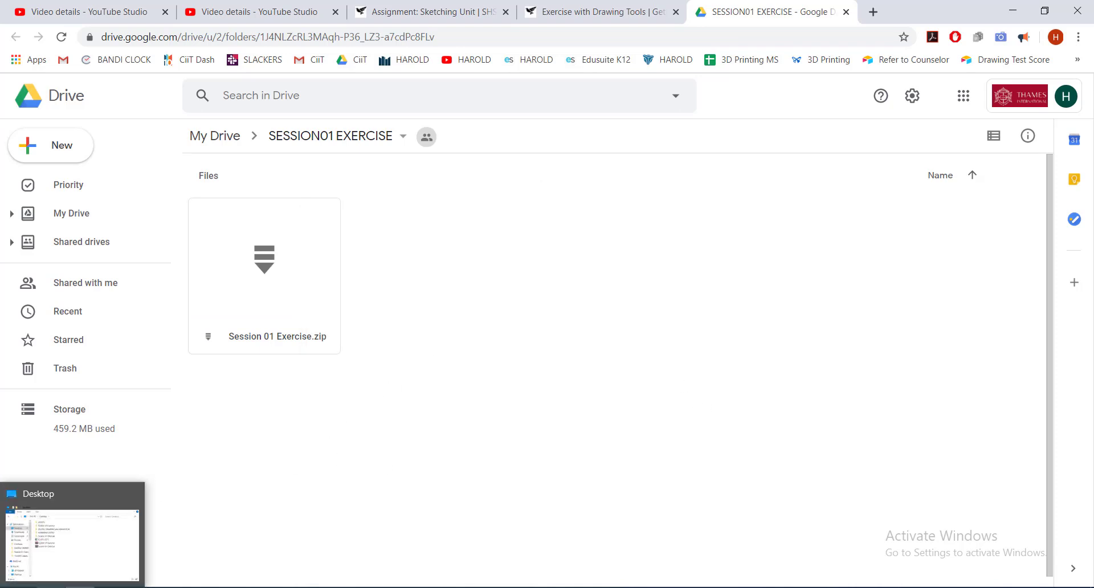
# Step: Locate the Session 01 Exercise zip and its extracted folder on the Desktop
pyautogui.click(51, 587)
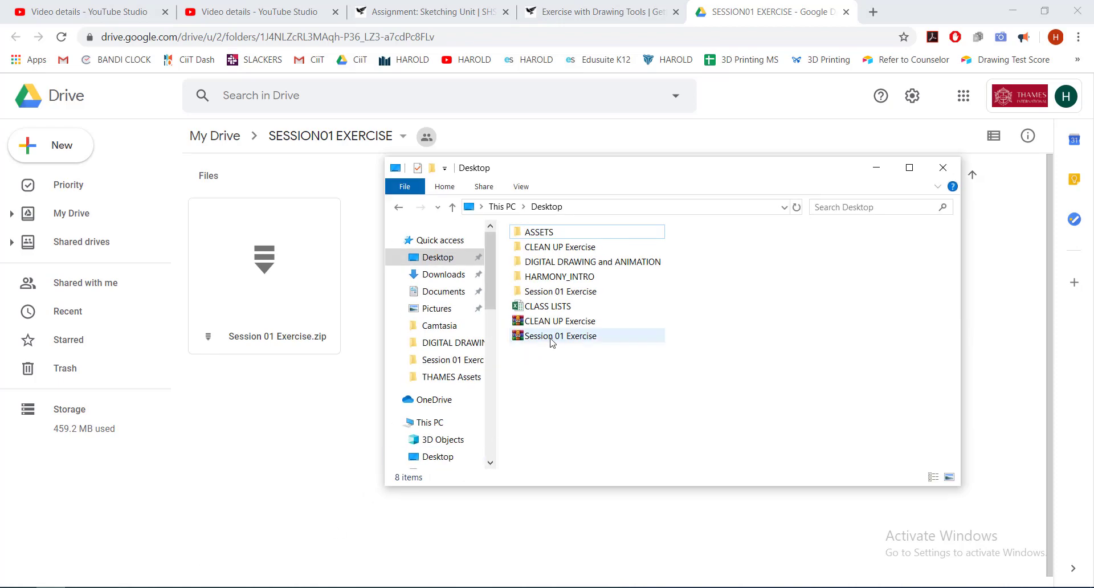
pyautogui.click(559, 339)
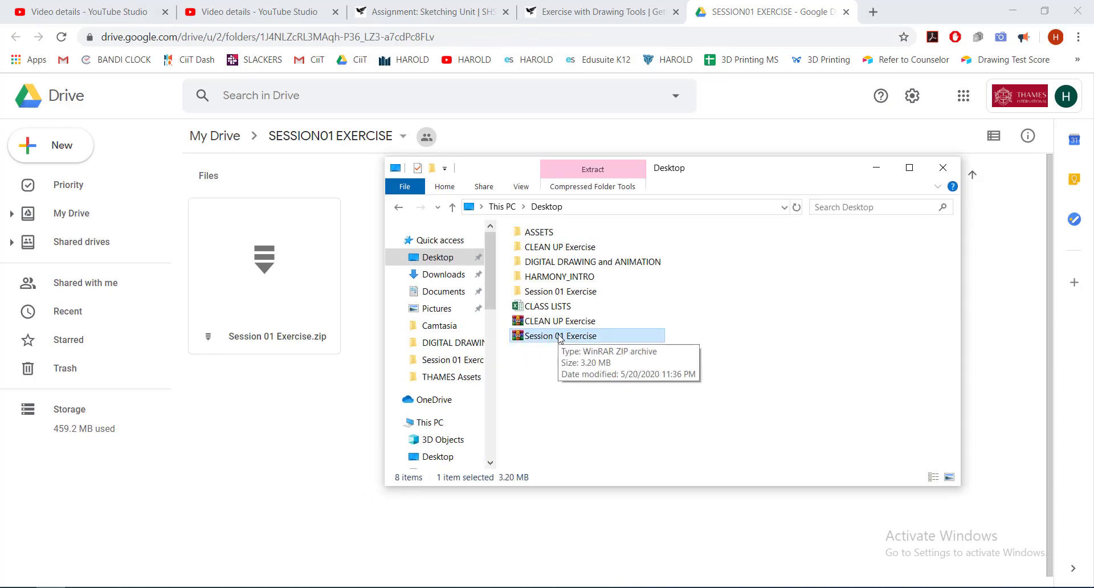
pyautogui.rightClick(560, 338)
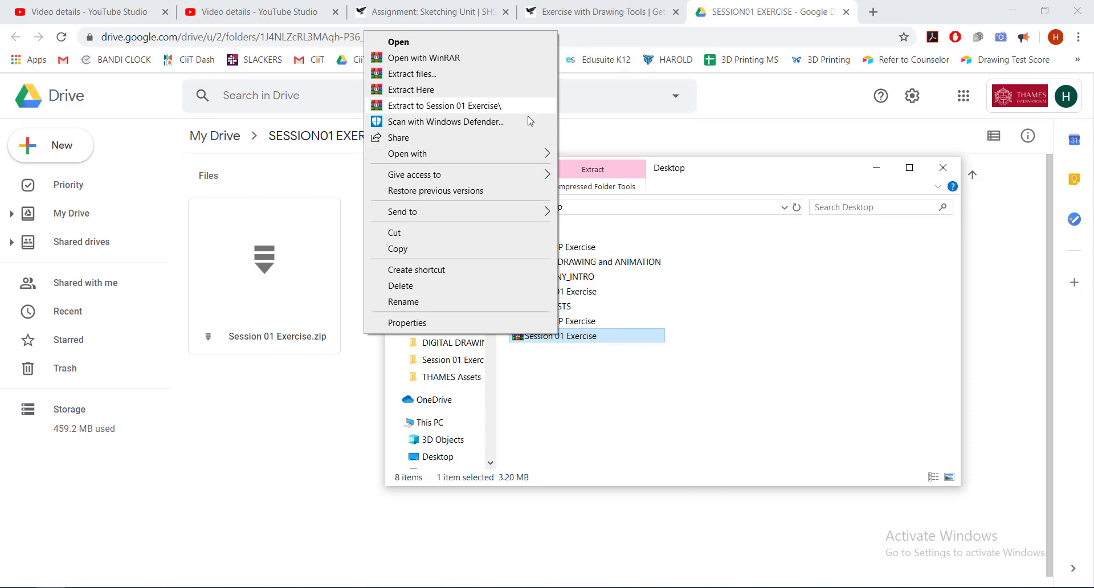
pyautogui.click(772, 289)
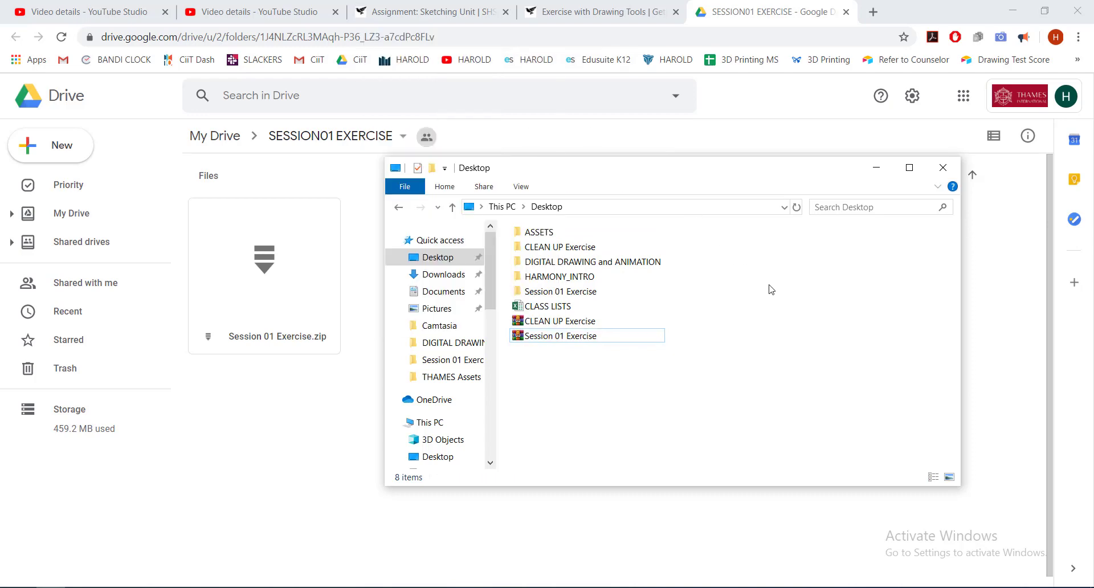
pyautogui.click(551, 295)
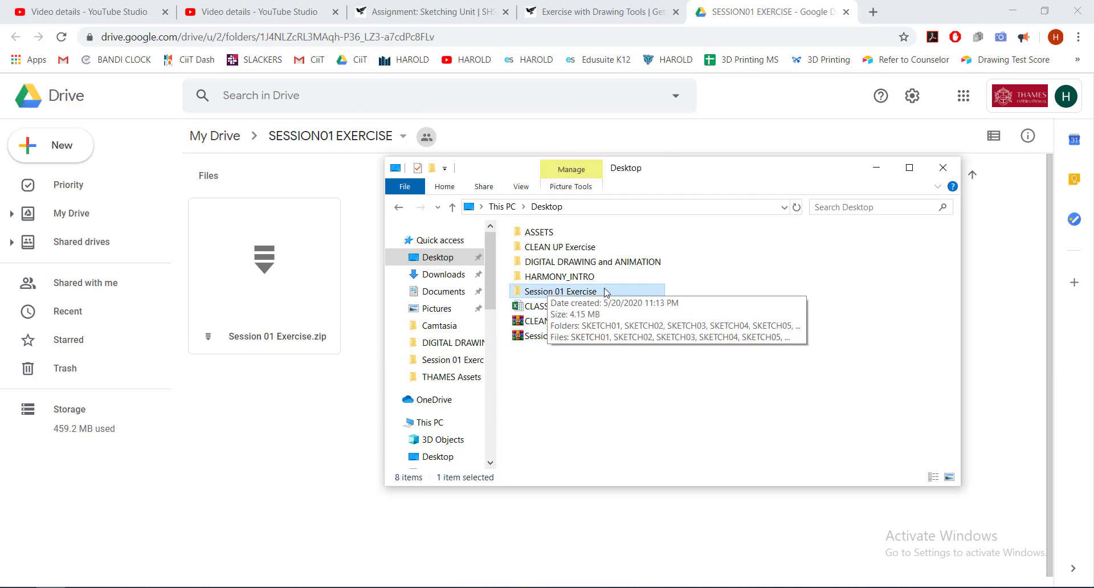
pyautogui.click(603, 381)
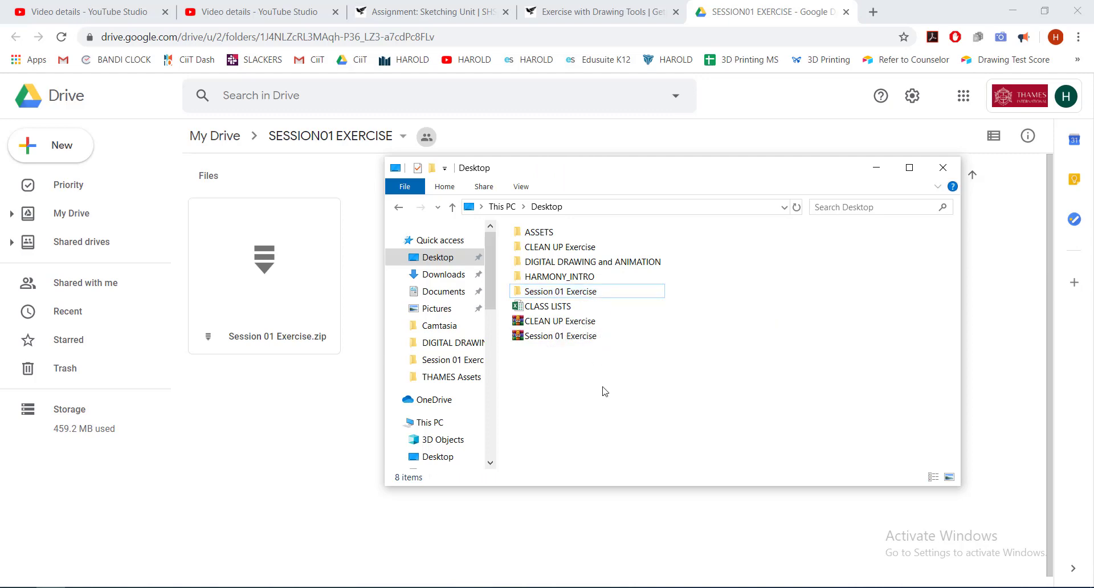
# Step: Open the Session 01 Exercise folder and look over the SKETCH03–SKETCH06 folders
pyautogui.doubleClick(596, 293)
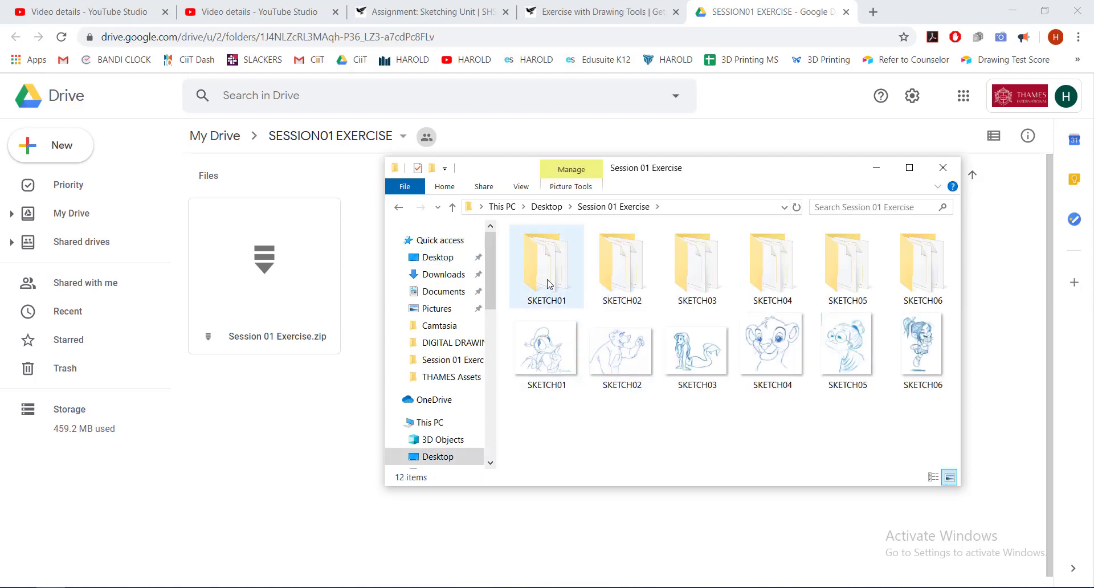
pyautogui.click(679, 280)
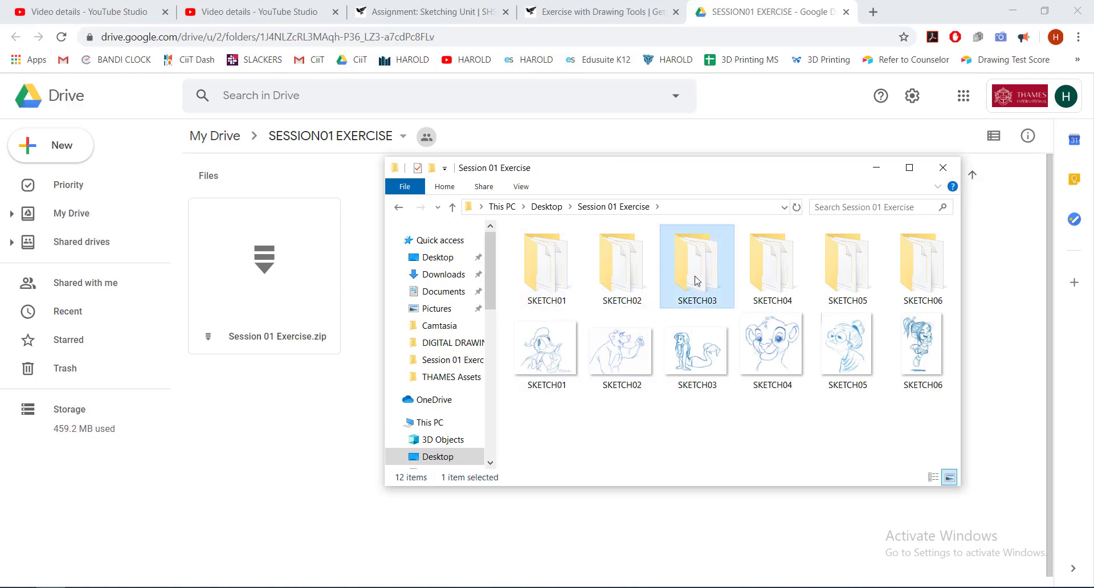
pyautogui.click(786, 279)
pyautogui.click(844, 275)
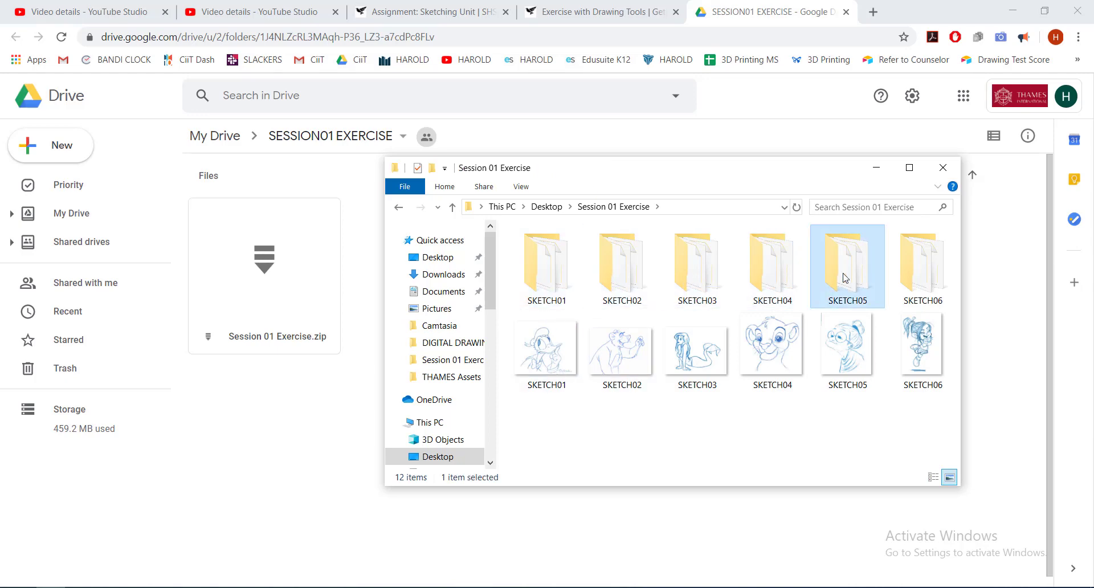
pyautogui.click(918, 277)
pyautogui.click(717, 431)
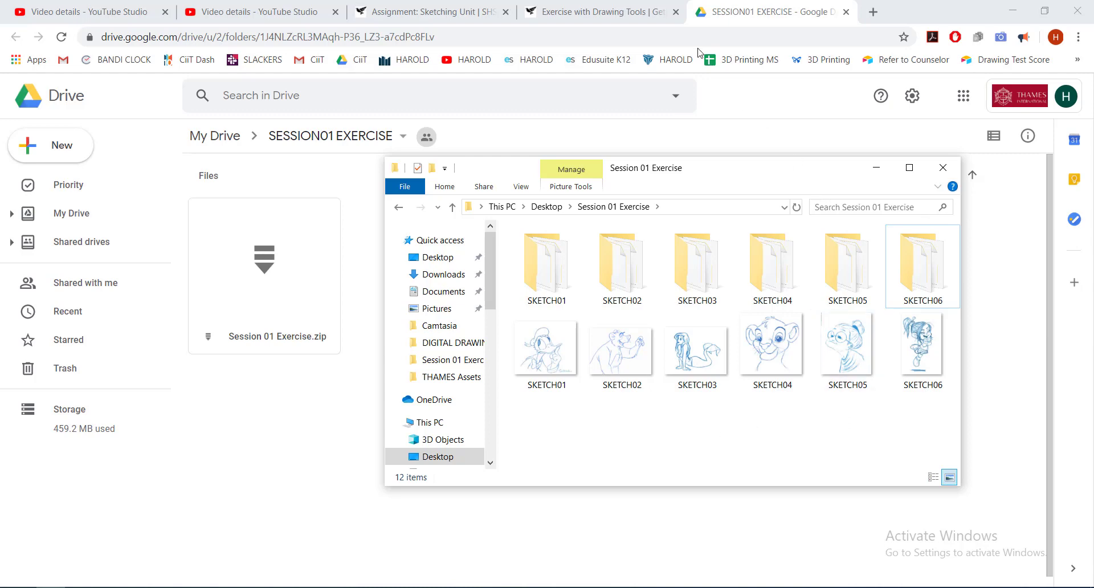
# Step: Step again through the Brush, Pencil and Poly Line Tool units
pyautogui.click(606, 10)
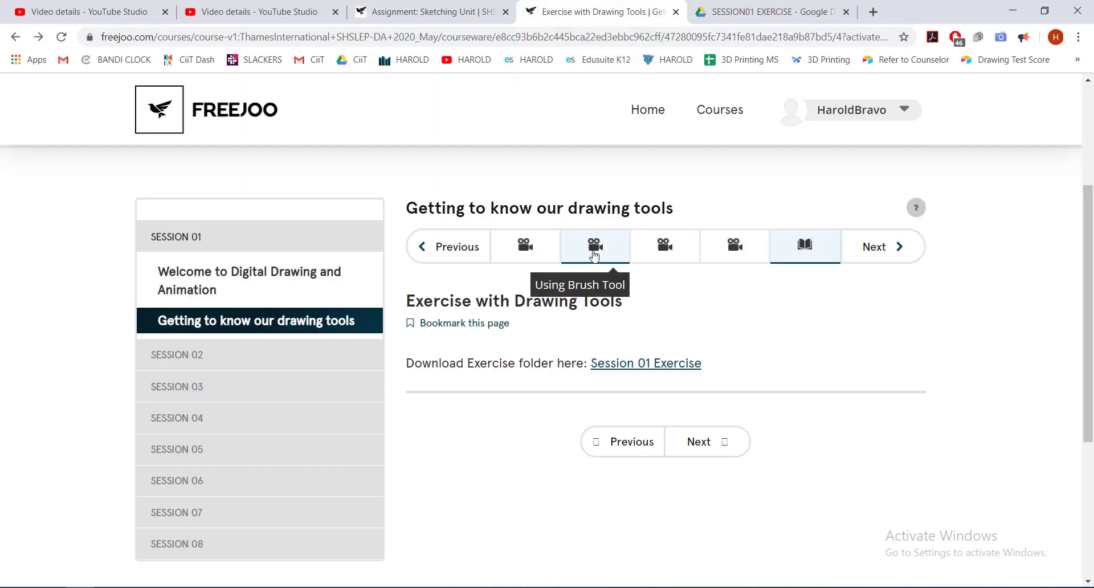
pyautogui.click(596, 249)
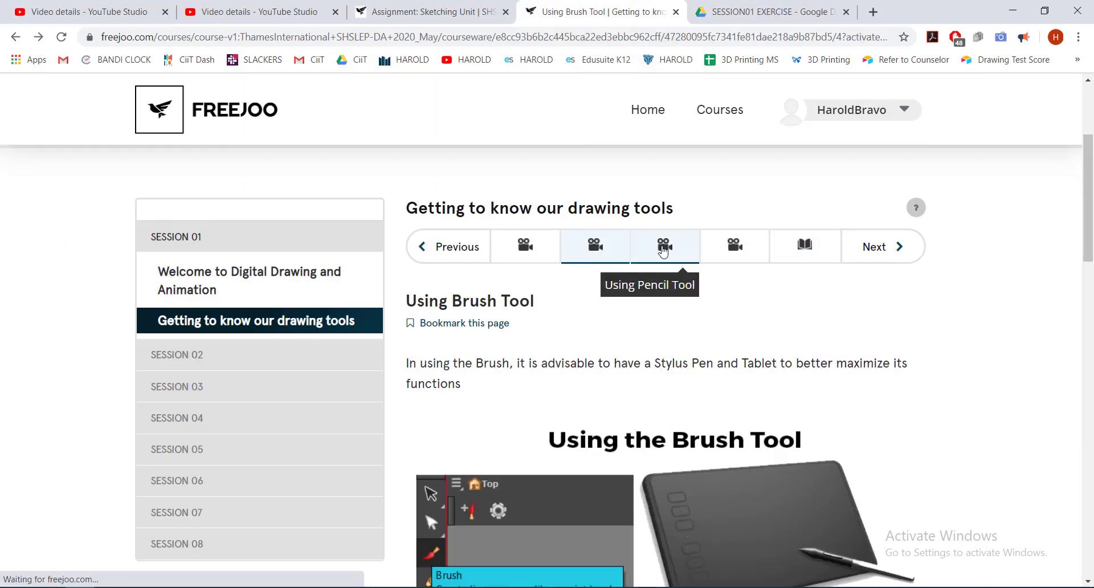
pyautogui.click(664, 250)
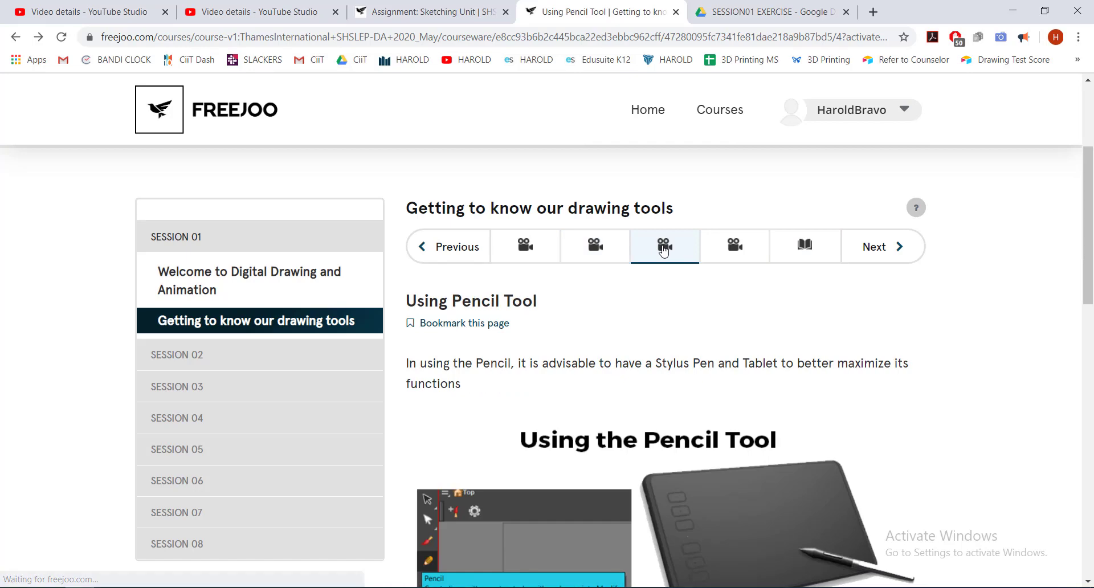
pyautogui.click(732, 247)
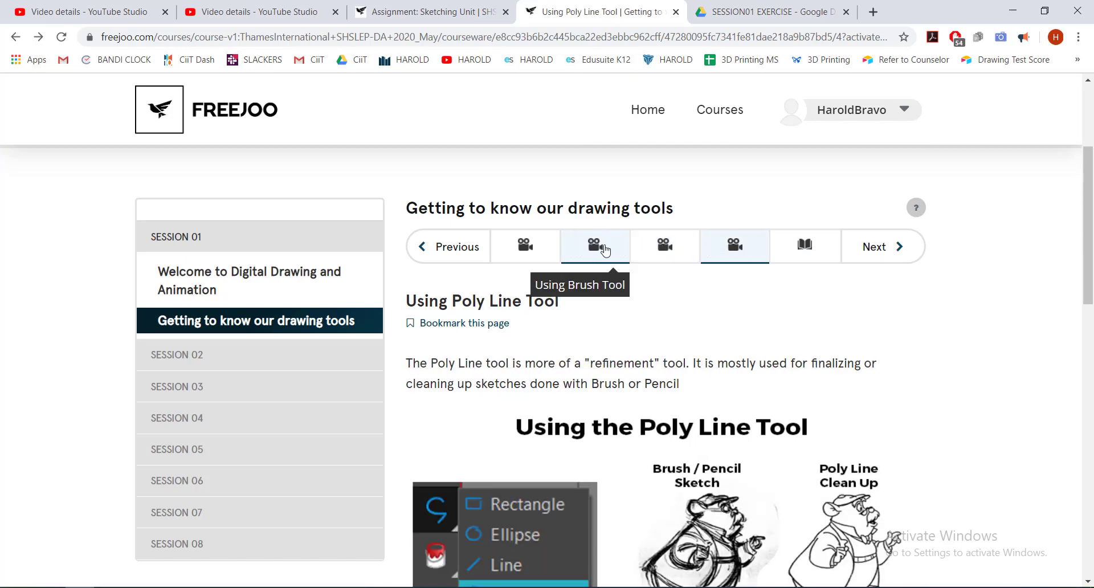
pyautogui.click(667, 254)
pyautogui.click(731, 251)
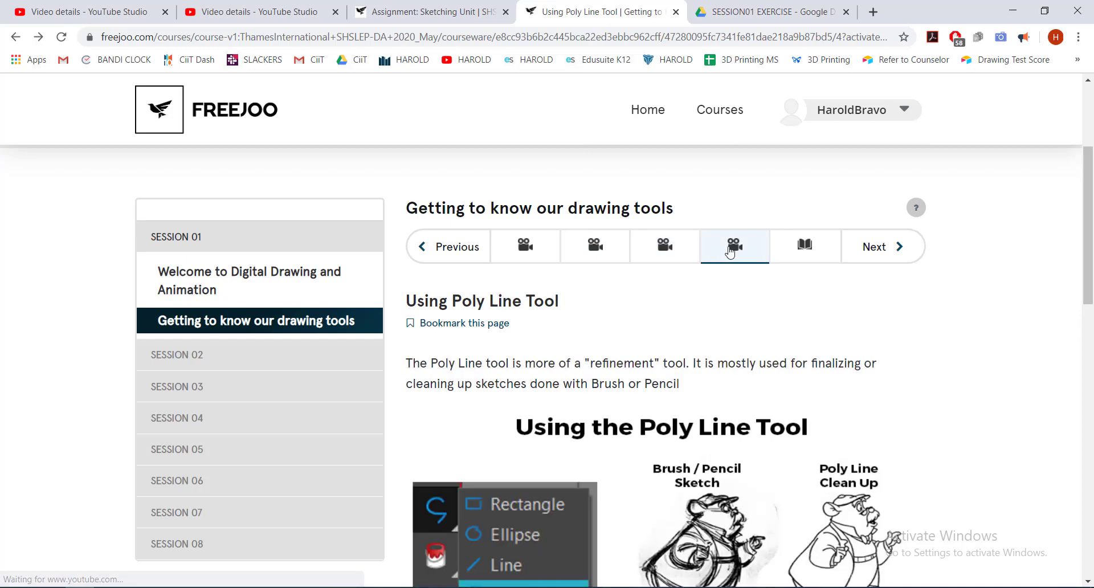
# Step: Open the Exercise with Drawing Tools unit and close the Session 01 Exercise folder window
pyautogui.click(804, 245)
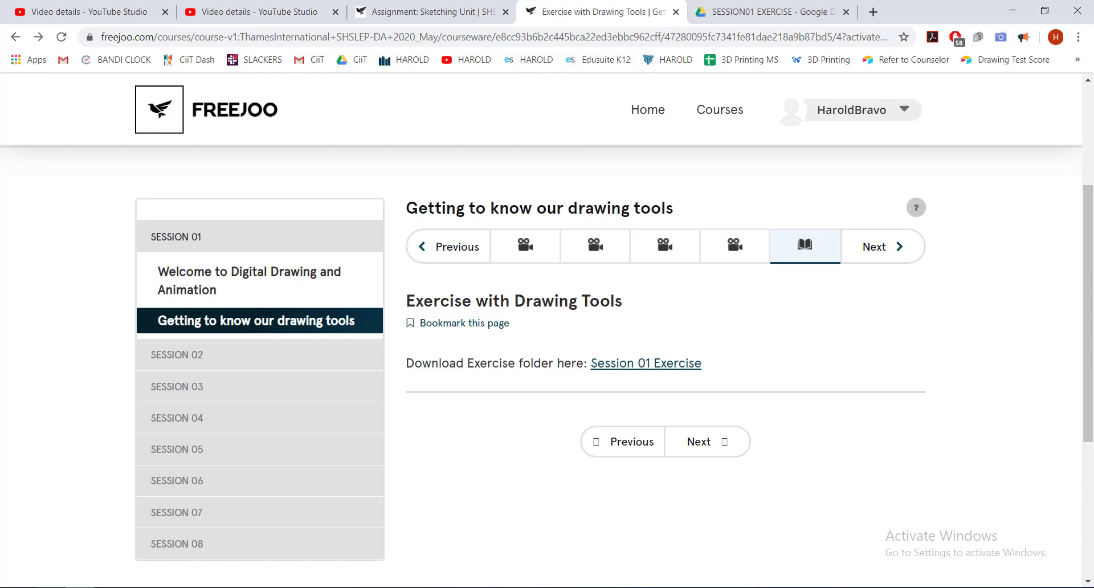
pyautogui.click(53, 587)
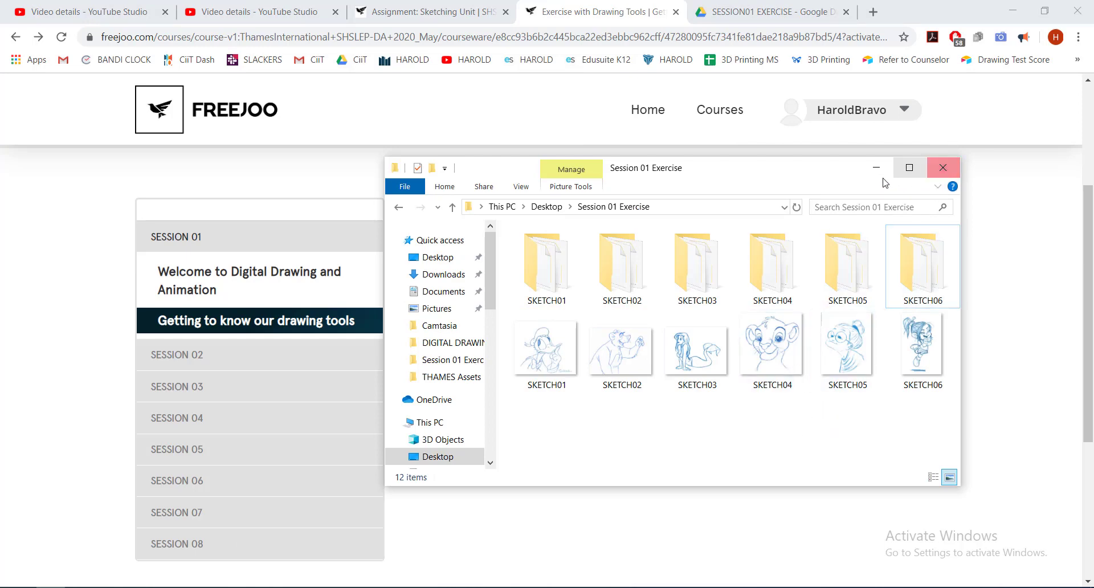
pyautogui.click(942, 169)
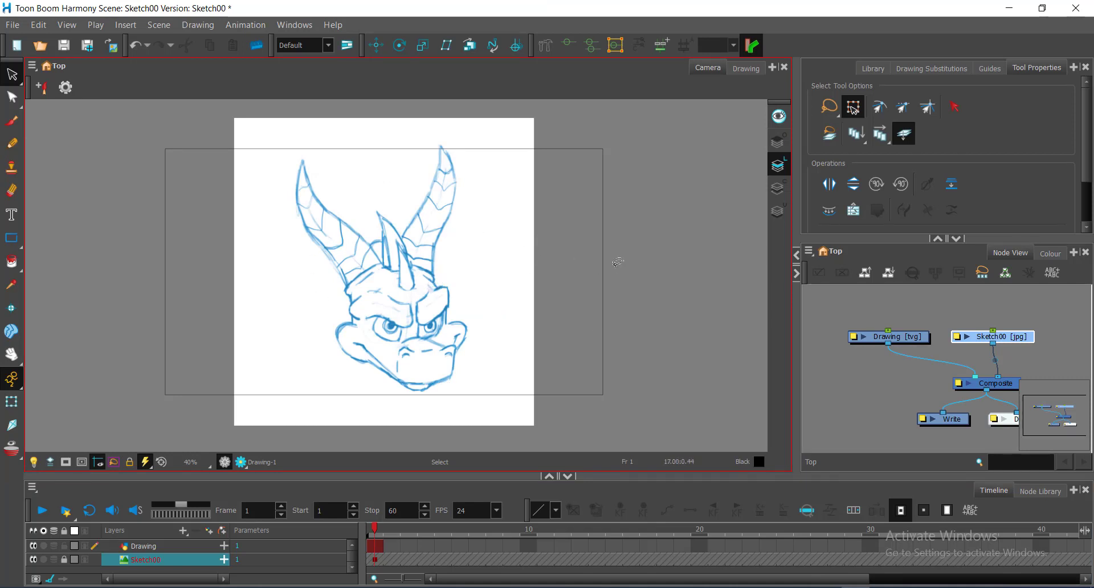
# Step: Select the Drawing layer in the Timeline and its Drawing node in Node View
pyautogui.click(146, 546)
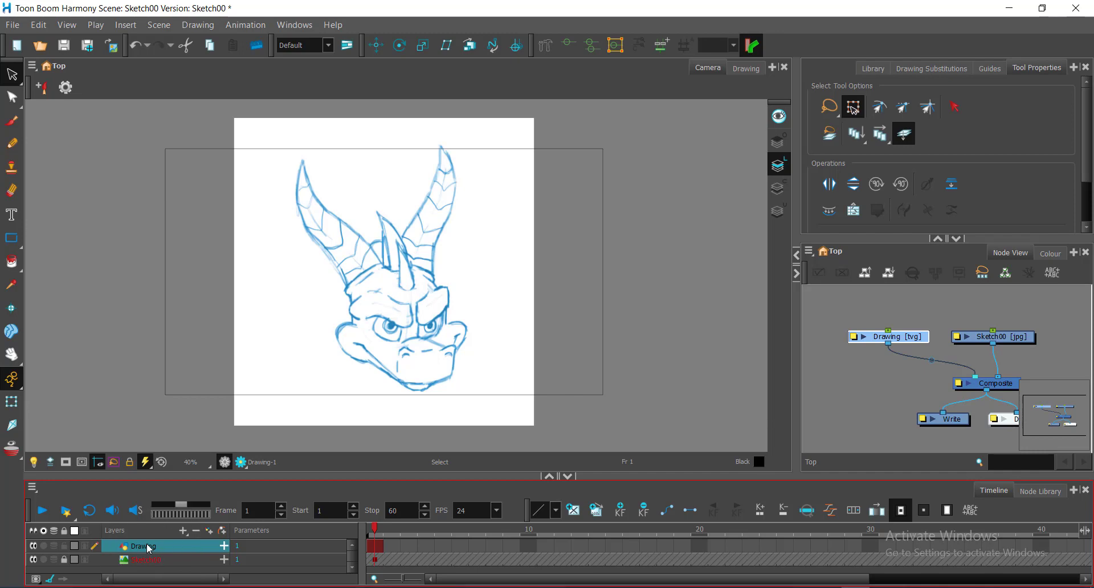
pyautogui.click(887, 316)
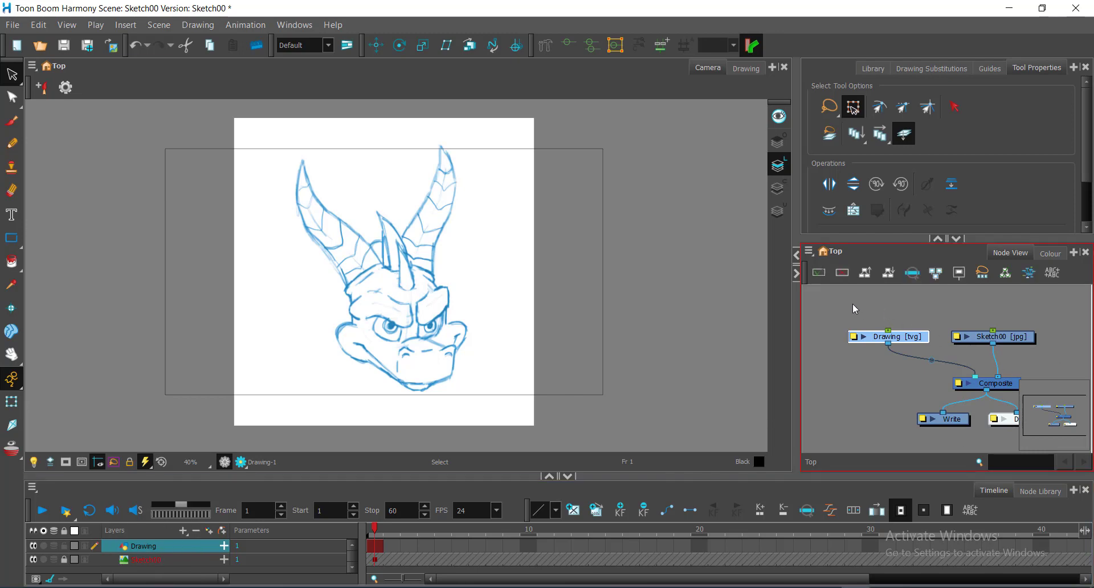
pyautogui.moveTo(845, 303); pyautogui.dragTo(914, 364)
pyautogui.press('ctrl')
pyautogui.press('ctrl')
pyautogui.press('ctrl')
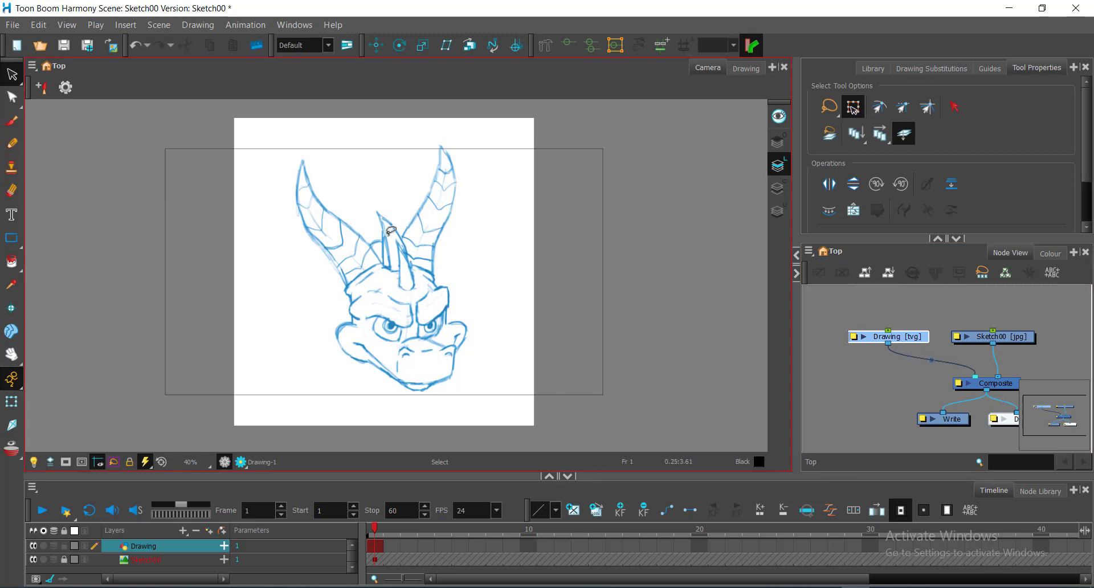
# Step: Zoom and pan the Camera view onto the dragon's face
pyautogui.scroll(1, 436, 284)
pyautogui.press('space')
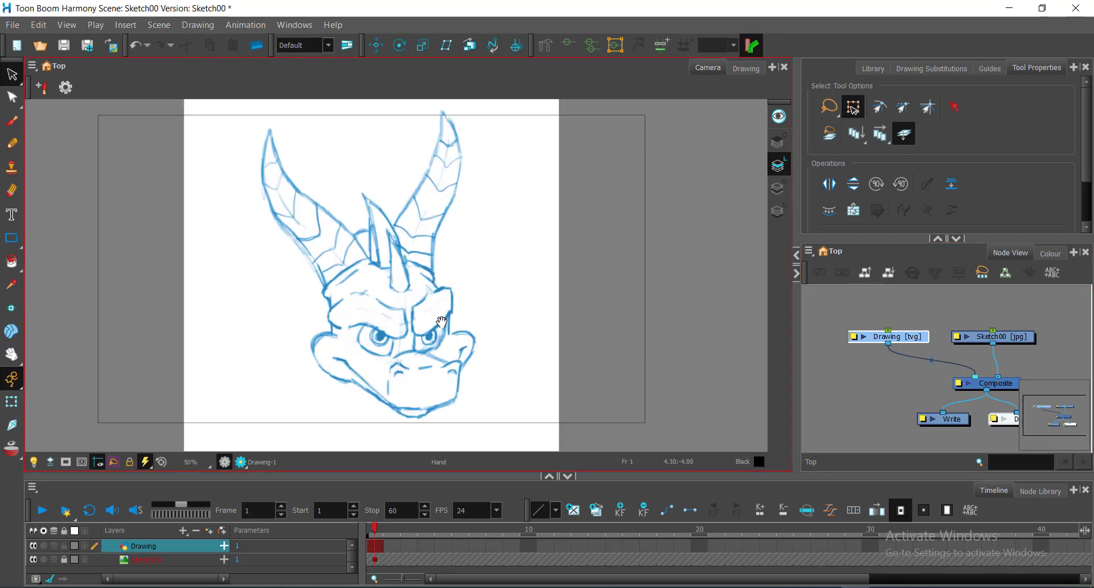
pyautogui.scroll(4, 442, 322)
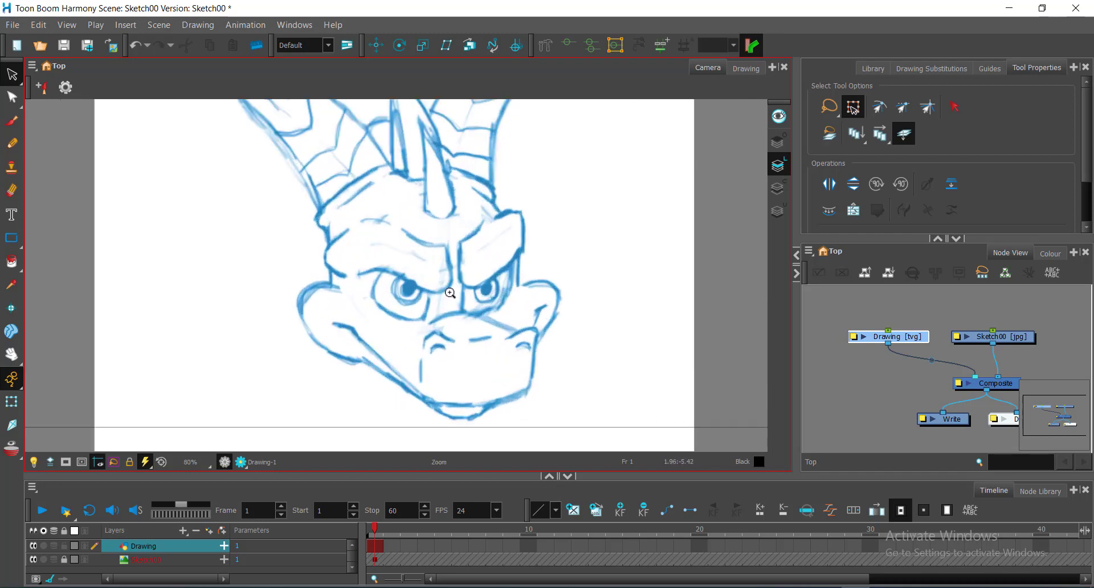
pyautogui.scroll(2, 452, 292)
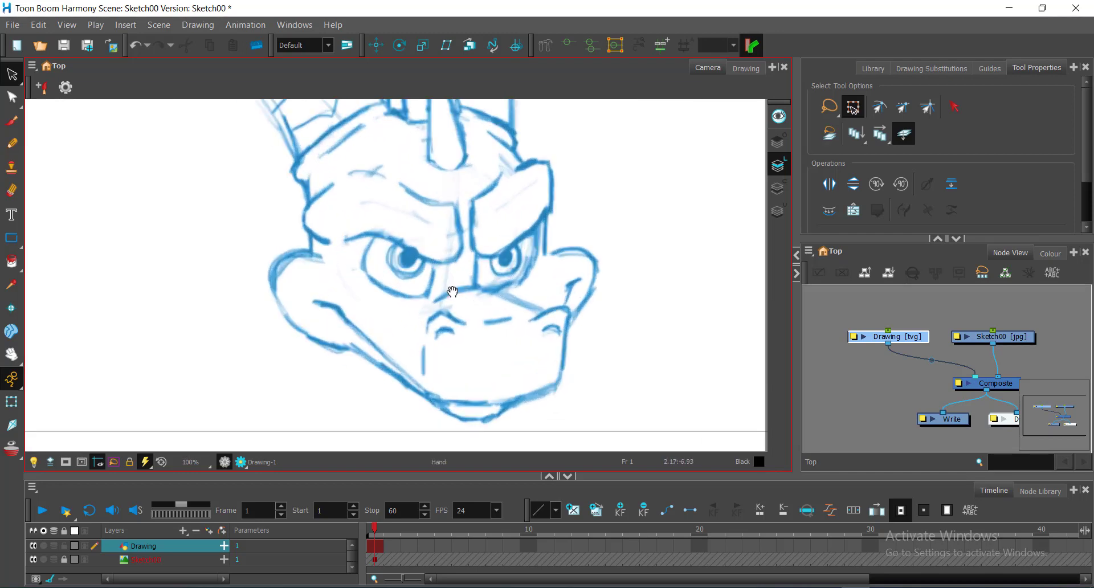
pyautogui.moveTo(452, 292); pyautogui.dragTo(422, 281)
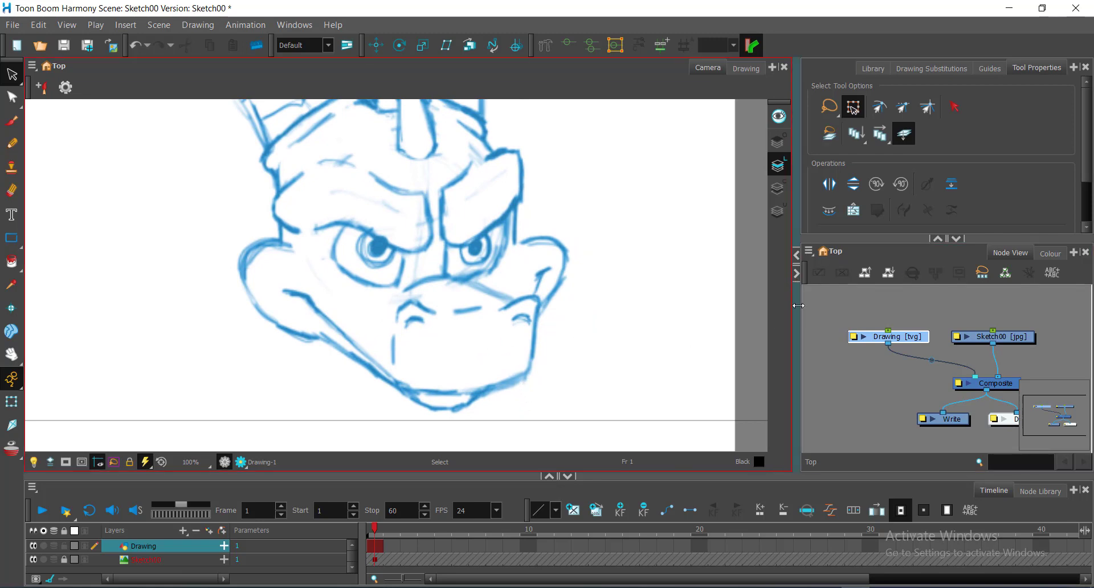
# Step: Widen the drawing view and paint a thick black Brush stroke across the left eyebrow
pyautogui.moveTo(798, 305); pyautogui.dragTo(834, 304)
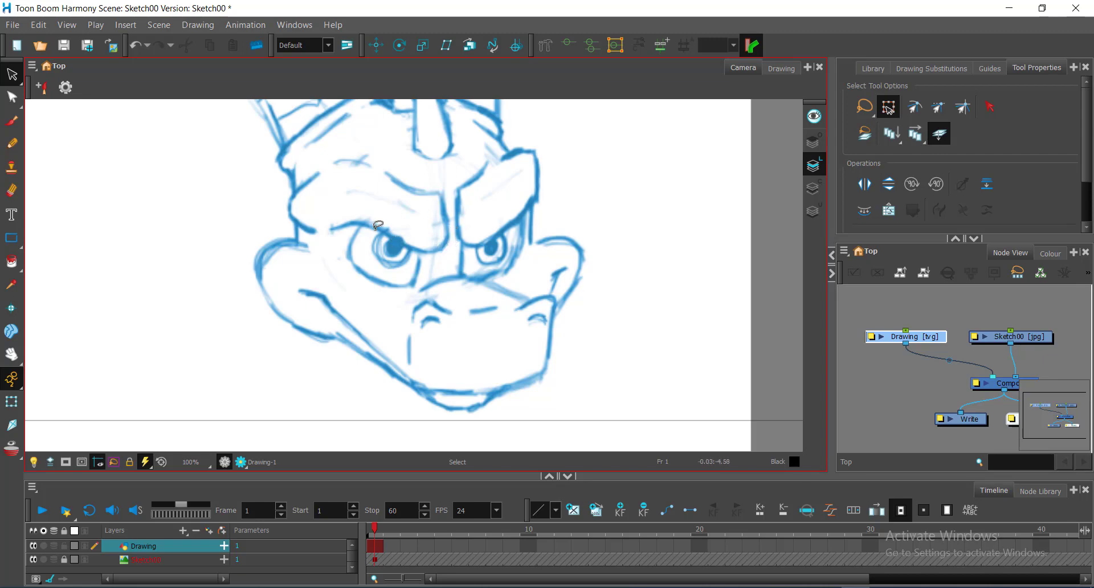
pyautogui.click(12, 121)
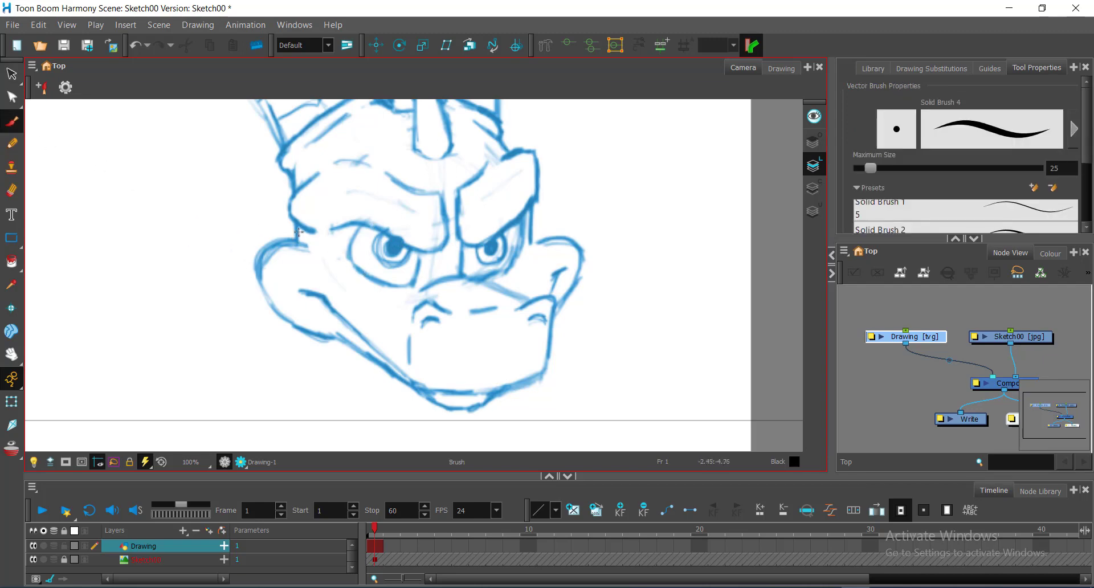
pyautogui.moveTo(331, 229)
pyautogui.mouseDown()
pyautogui.moveTo(371, 224)
pyautogui.moveTo(415, 245)
pyautogui.moveTo(448, 231)
pyautogui.mouseUp()
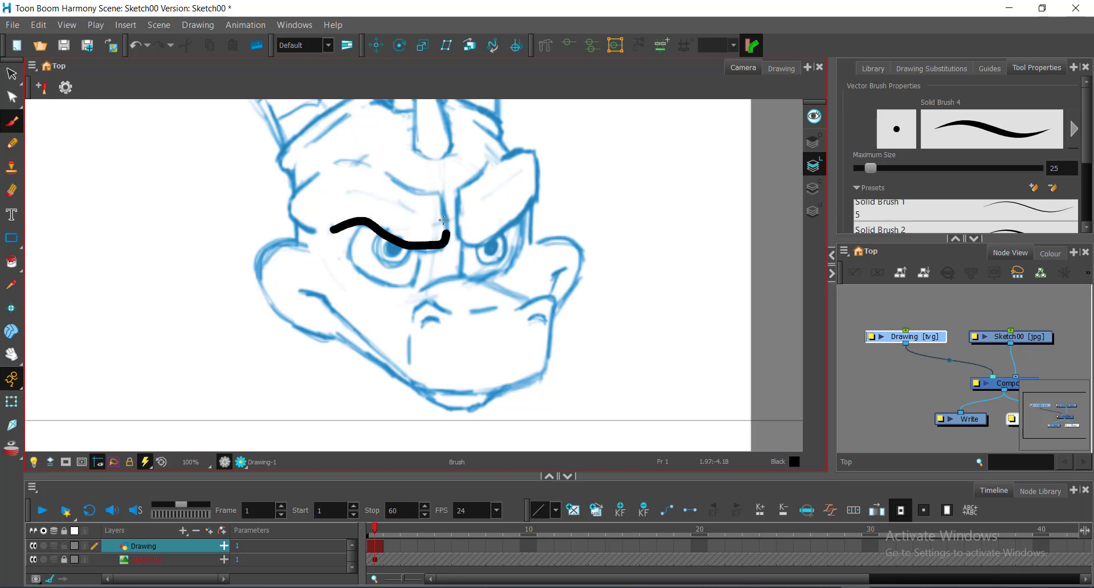
# Step: Undo the thick eyebrow stroke and switch to the Polyline tool
pyautogui.hotkey('ctrl', 'z')
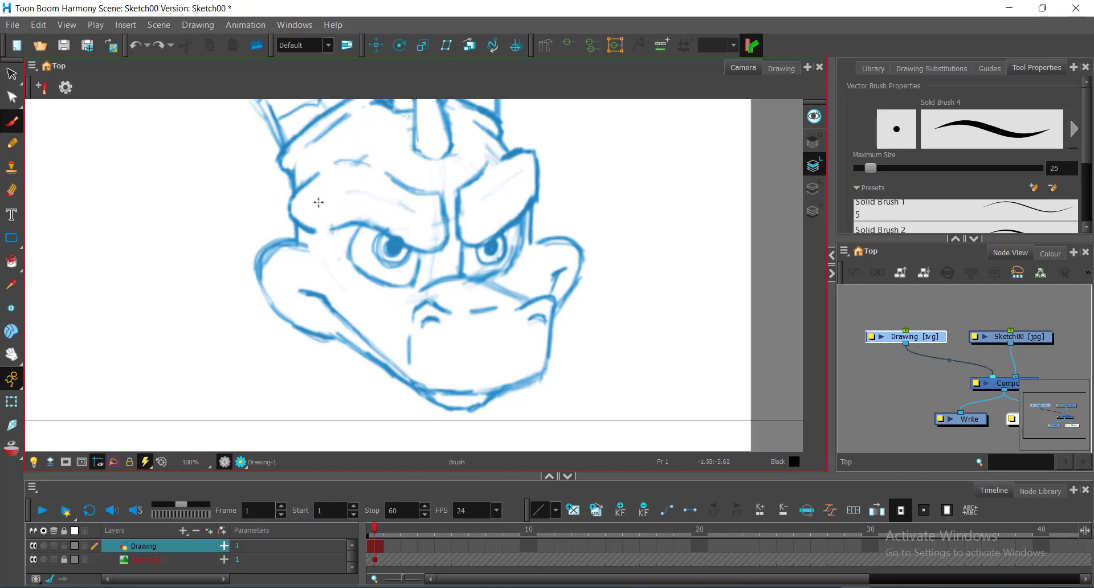
pyautogui.click(16, 243)
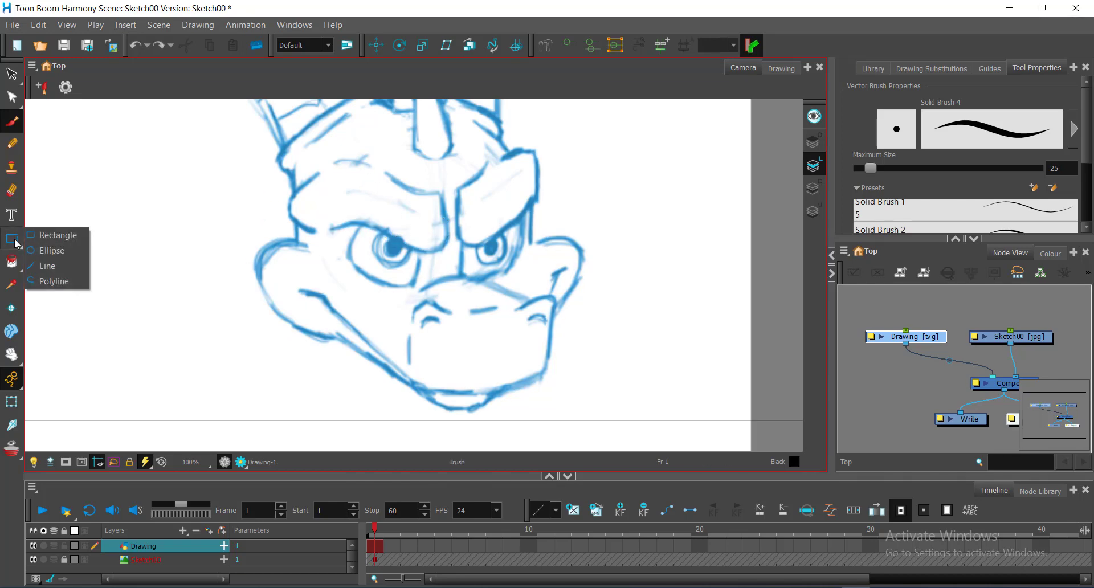
pyautogui.click(73, 285)
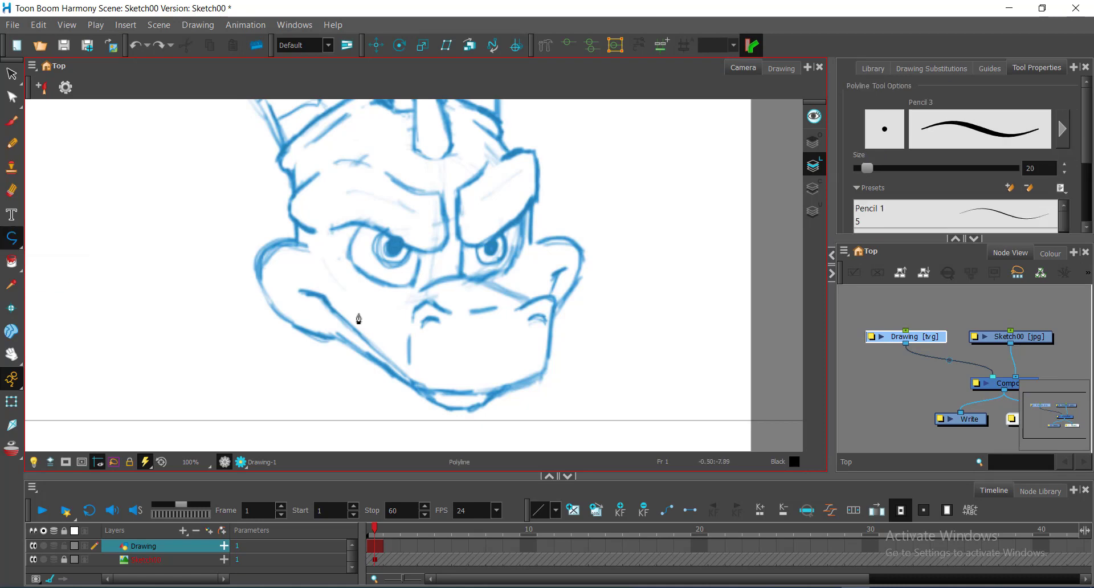
# Step: Zoom to 200% and centre the dragon's left brow, keeping Polyline active
pyautogui.hotkey('ctrl', 'space')
pyautogui.keyDown('ctrl'); pyautogui.click(364, 265); pyautogui.keyUp('ctrl')
pyautogui.press('space')
pyautogui.moveTo(404, 251); pyautogui.dragTo(461, 264)
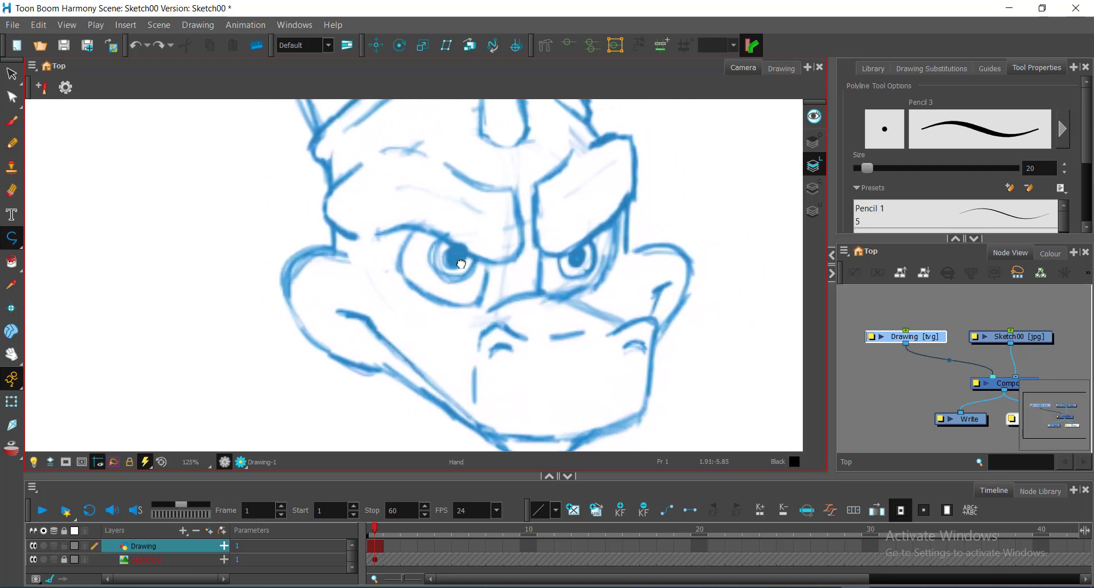
pyautogui.press('space')
pyautogui.hotkey('alt', 'z')
pyautogui.click(388, 283)
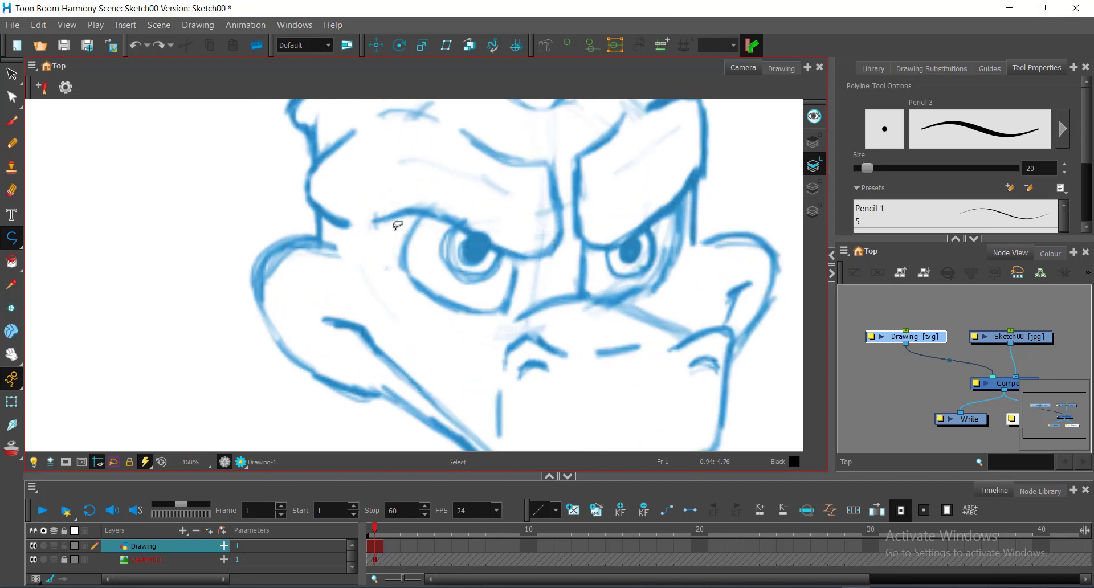
pyautogui.click(356, 229)
pyautogui.press('space')
pyautogui.moveTo(381, 213); pyautogui.dragTo(374, 298)
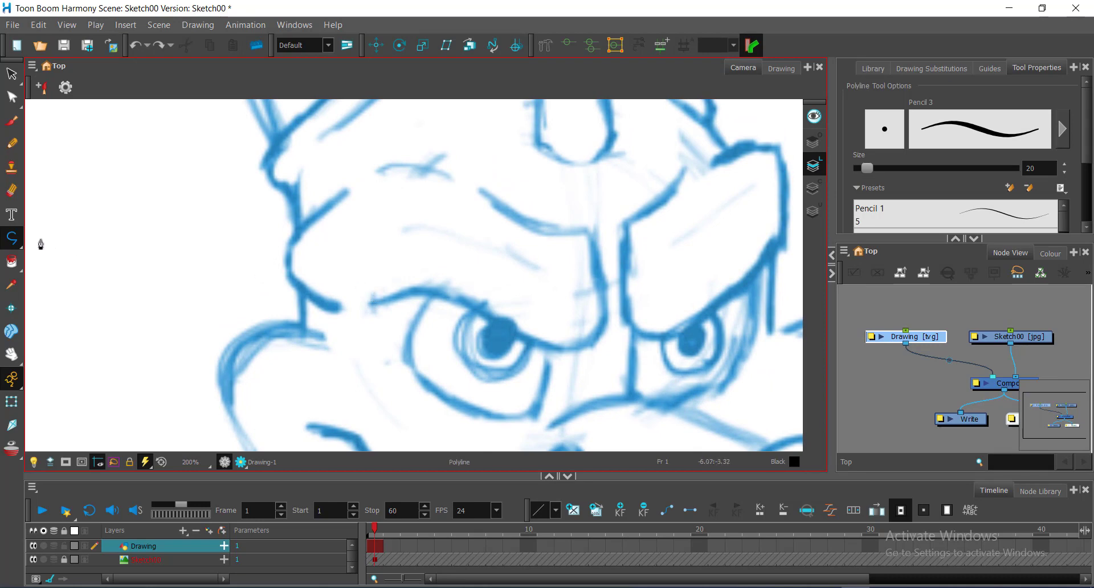
pyautogui.click(11, 239)
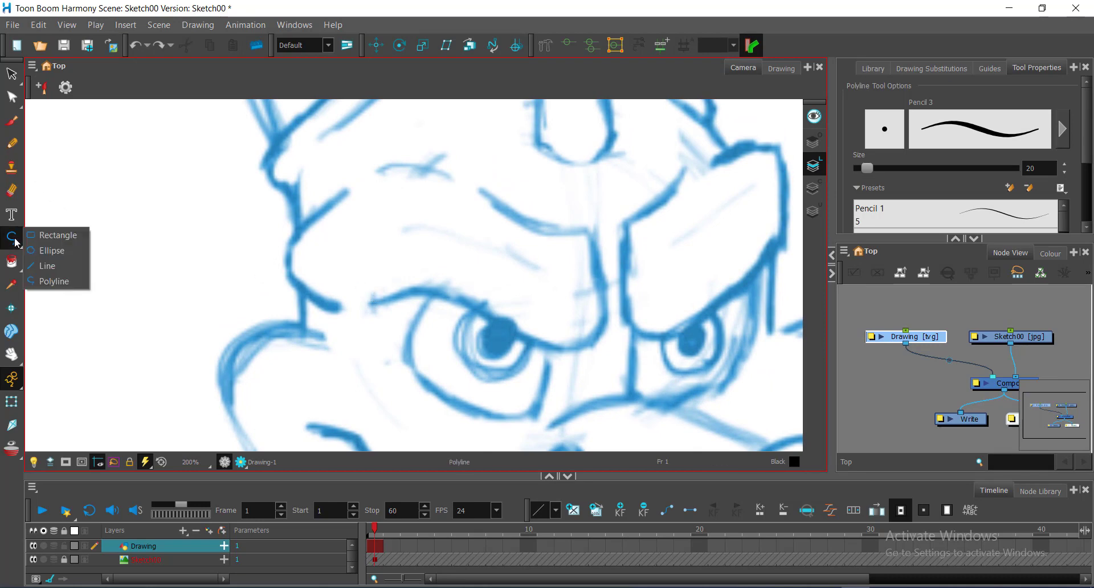
pyautogui.click(57, 283)
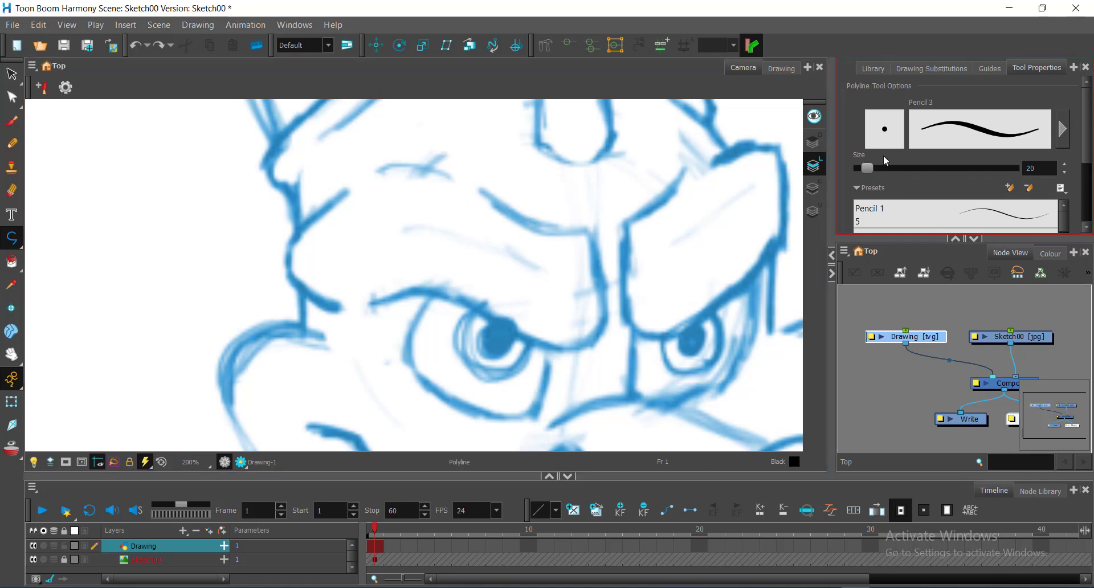
# Step: Undo a too-thick test curve and set the pencil size to 10
pyautogui.doubleClick(1036, 168)
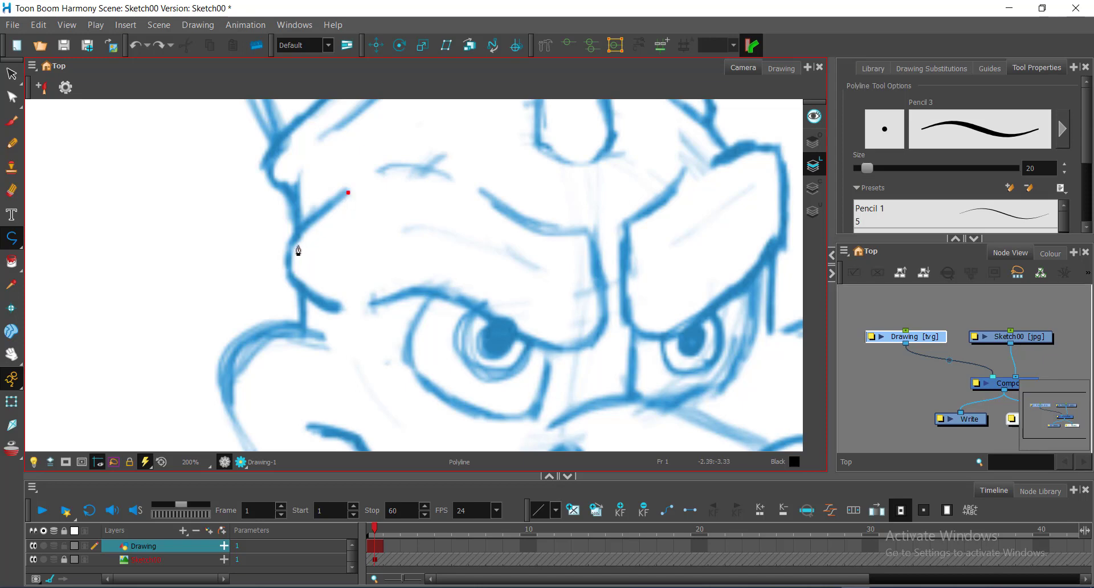
pyautogui.moveTo(288, 256); pyautogui.dragTo(289, 285)
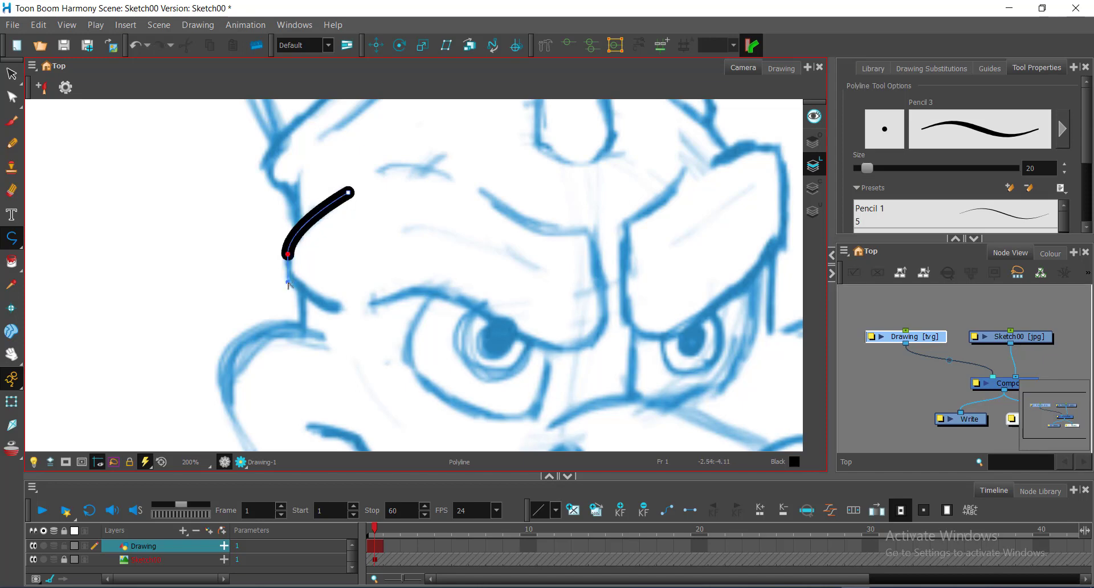
pyautogui.hotkey('ctrl', 'z')
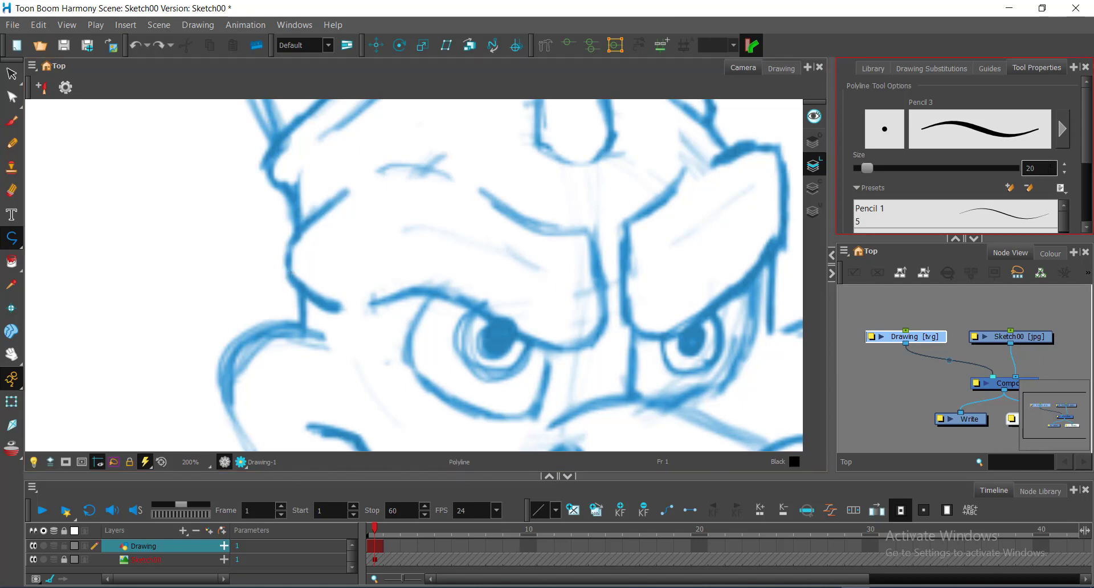
pyautogui.moveTo(1051, 168); pyautogui.dragTo(986, 173)
pyautogui.write('10')
pyautogui.press('Return')
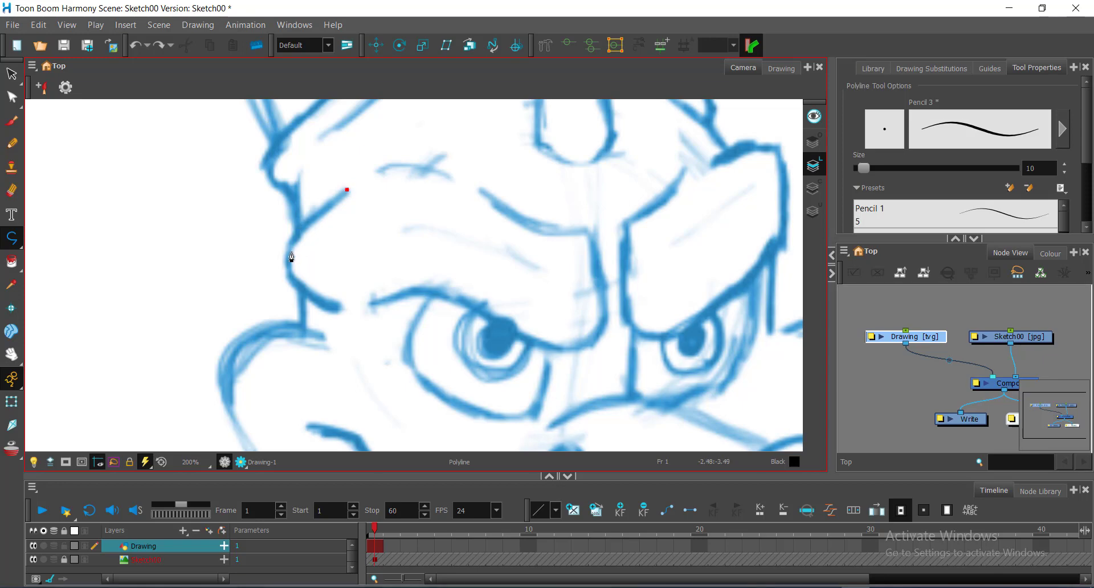
# Step: Draw a size-10 polyline curve along the brow's outer edge down toward the eye
pyautogui.moveTo(291, 285); pyautogui.dragTo(291, 288)
pyautogui.press('Escape')
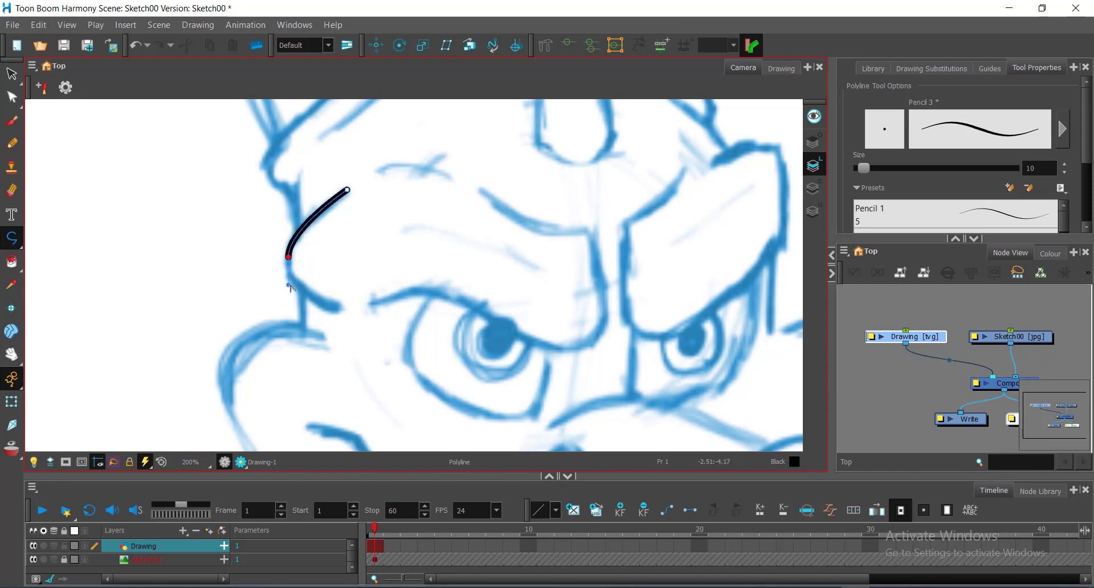
pyautogui.click(340, 313)
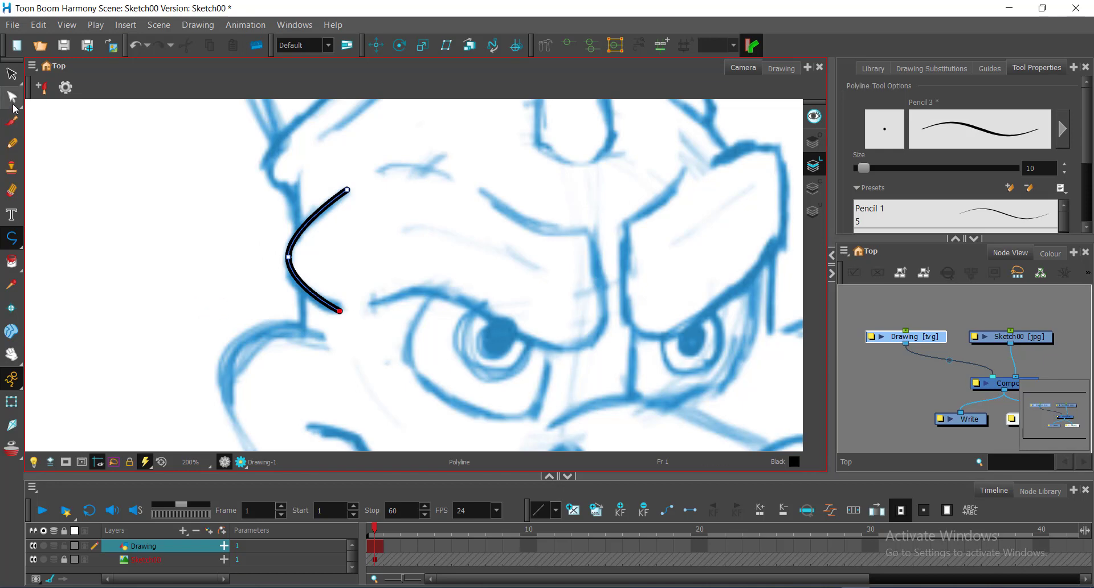
# Step: With the Contour Editor, select the brow stroke and drag its points to smooth the upper curve
pyautogui.click(13, 99)
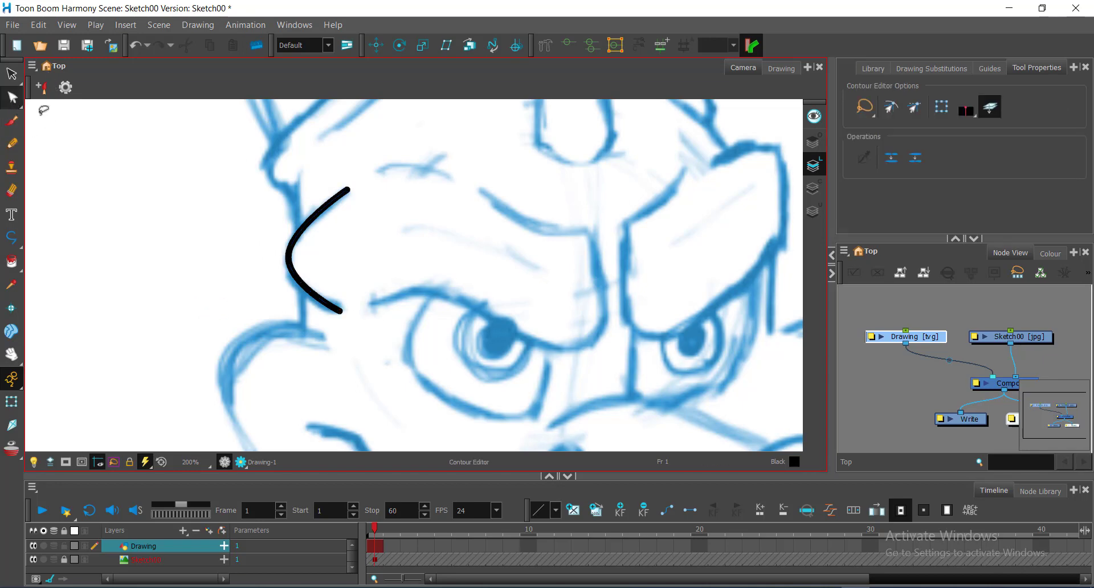
pyautogui.moveTo(262, 249)
pyautogui.mouseDown()
pyautogui.moveTo(264, 271)
pyautogui.moveTo(306, 271)
pyautogui.moveTo(306, 250)
pyautogui.moveTo(264, 249)
pyautogui.mouseUp()
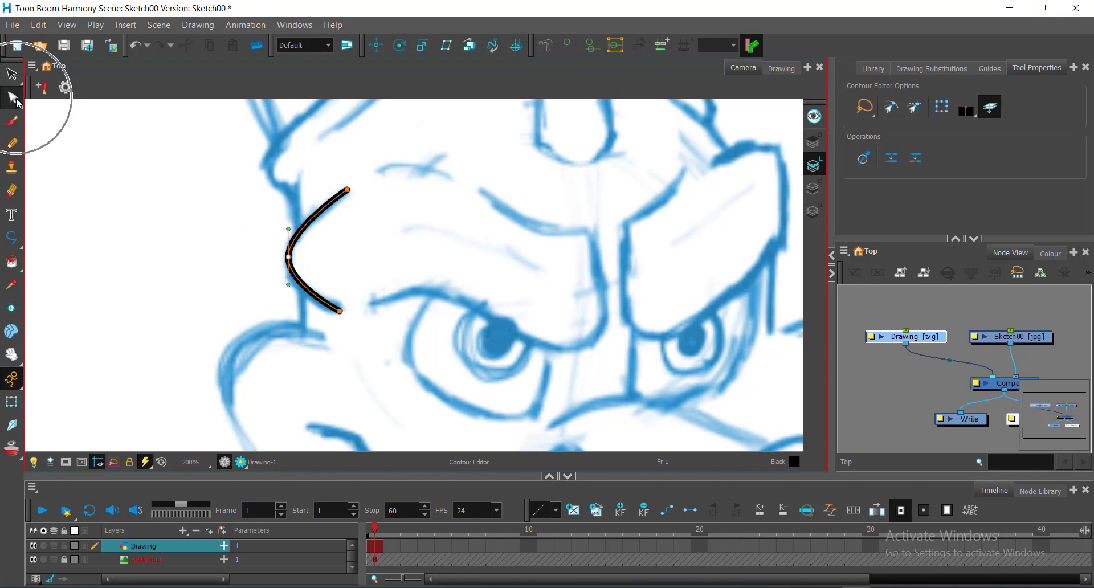
pyautogui.press('ctrl')
pyautogui.press('ctrl')
pyautogui.press('ctrl')
pyautogui.press('ctrl')
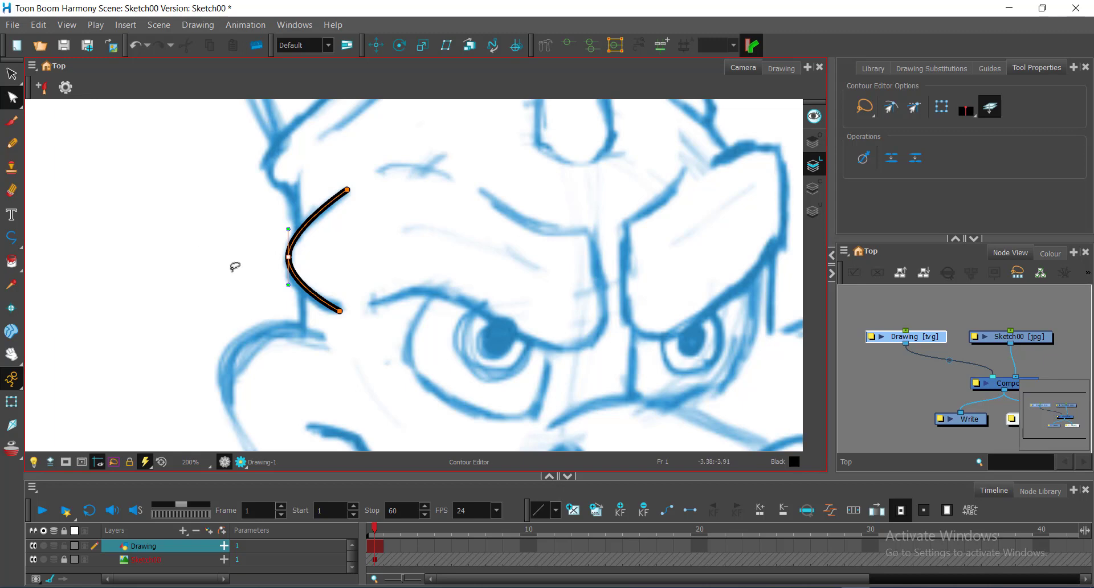
pyautogui.moveTo(231, 271)
pyautogui.mouseDown()
pyautogui.moveTo(278, 284)
pyautogui.moveTo(316, 269)
pyautogui.moveTo(313, 231)
pyautogui.moveTo(297, 221)
pyautogui.moveTo(249, 235)
pyautogui.moveTo(247, 249)
pyautogui.moveTo(250, 282)
pyautogui.moveTo(287, 299)
pyautogui.mouseUp()
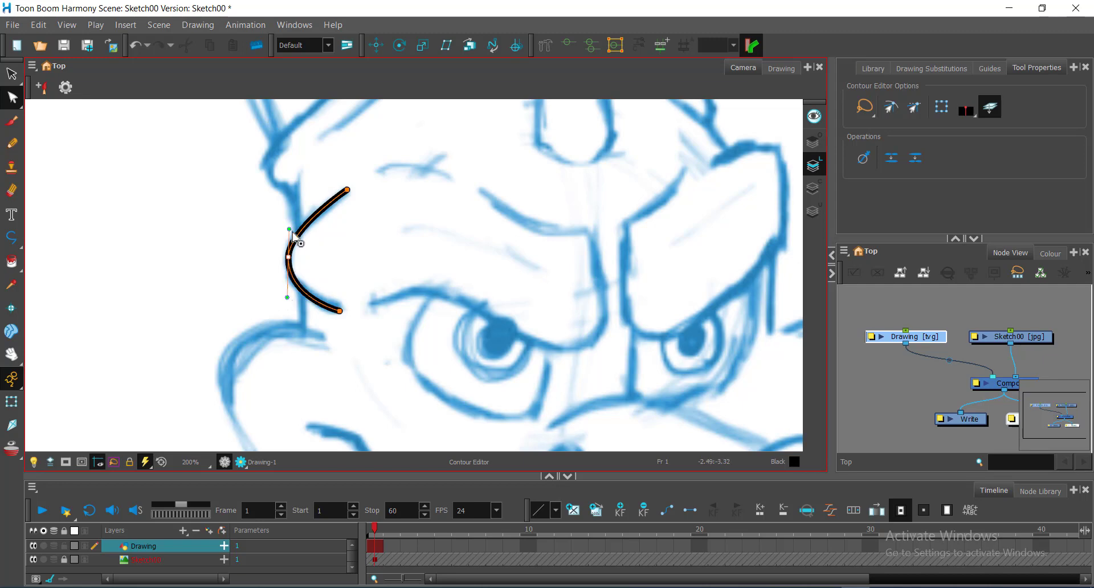
pyautogui.moveTo(289, 229); pyautogui.dragTo(291, 223)
pyautogui.moveTo(383, 168)
pyautogui.mouseDown()
pyautogui.moveTo(335, 183)
pyautogui.moveTo(354, 201)
pyautogui.mouseUp()
pyautogui.moveTo(292, 224); pyautogui.dragTo(302, 227)
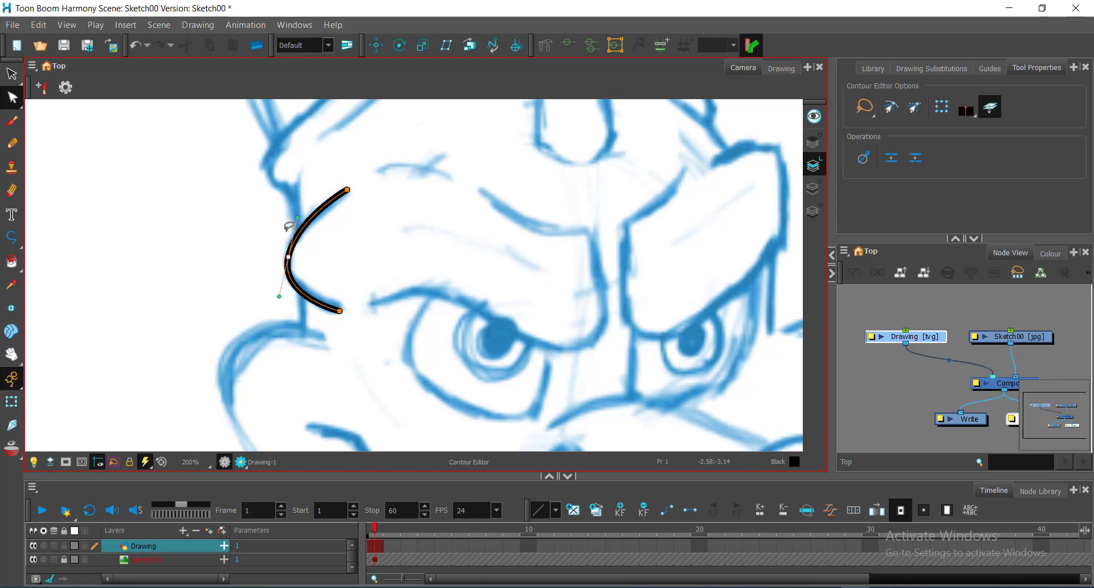
# Step: Switch to the Pencil Editor and select the stroke's points, undoing trial edits
pyautogui.hotkey('alt', 'shift', 'q')
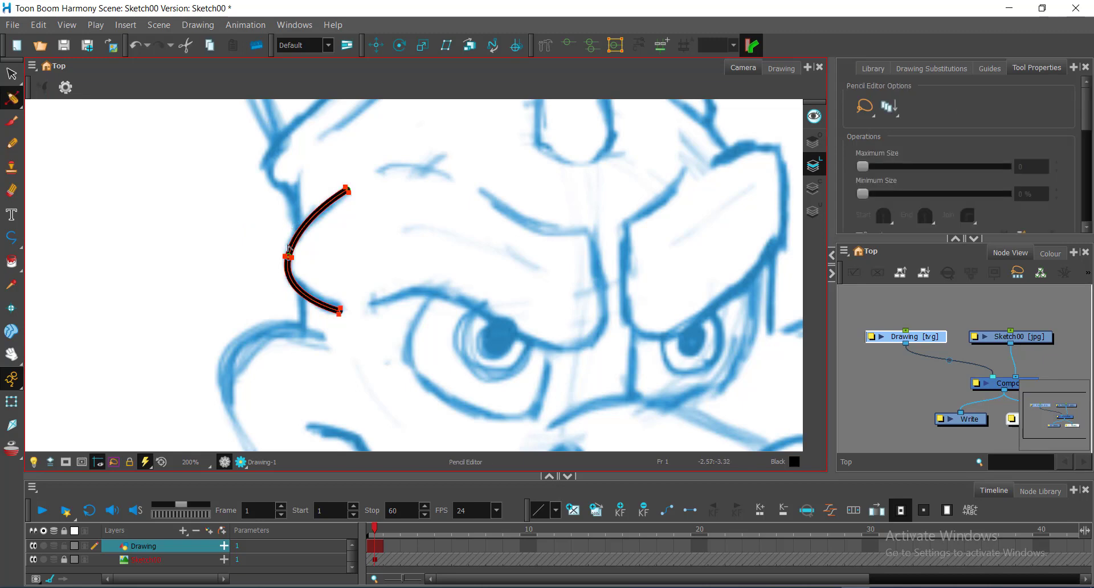
pyautogui.click(11, 99)
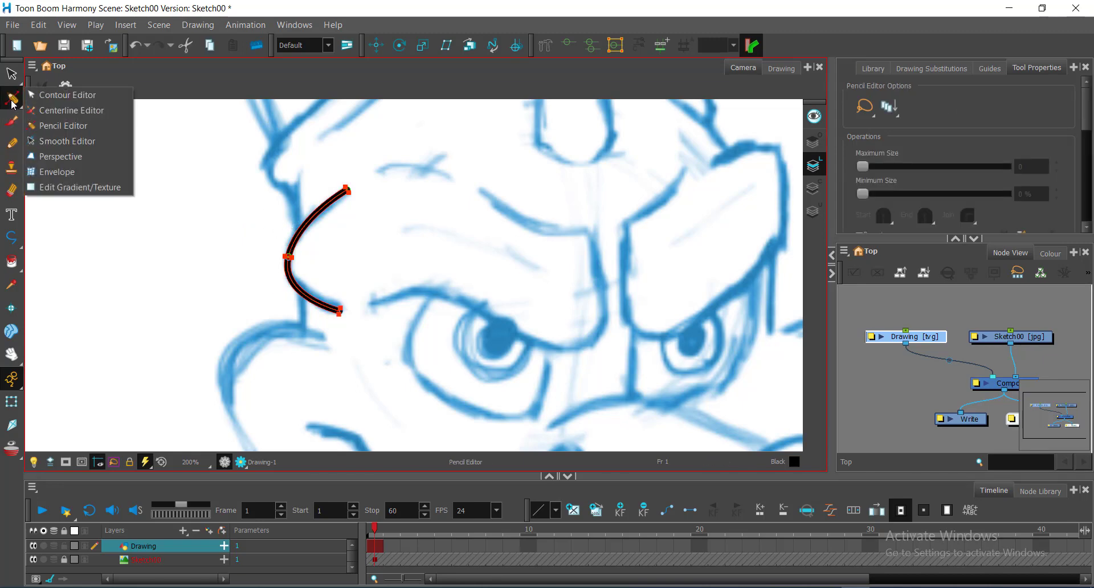
pyautogui.click(92, 133)
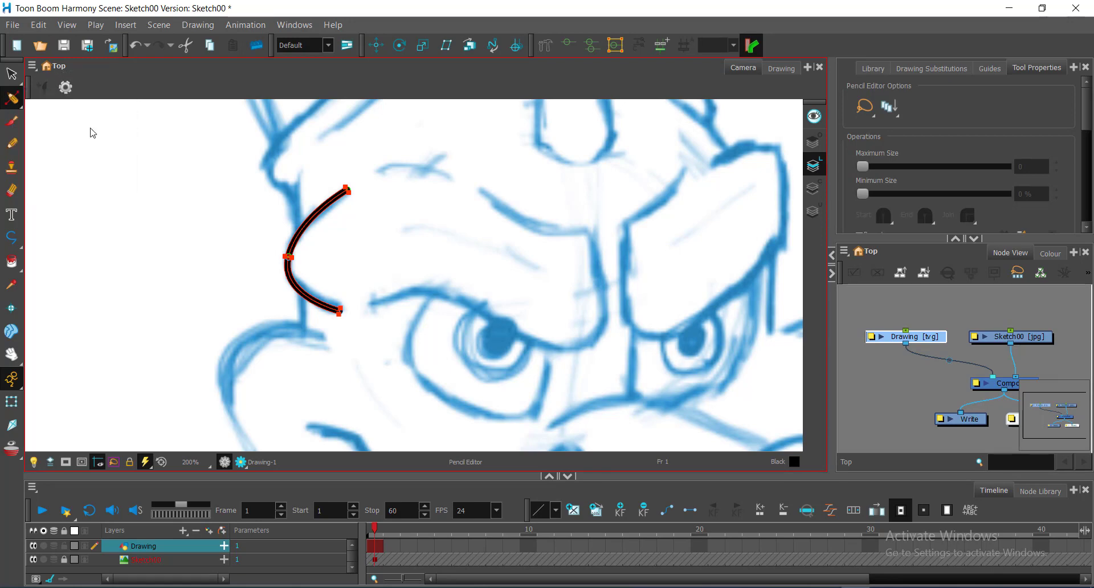
pyautogui.moveTo(313, 238)
pyautogui.mouseDown()
pyautogui.moveTo(274, 236)
pyautogui.moveTo(268, 265)
pyautogui.moveTo(281, 275)
pyautogui.moveTo(330, 261)
pyautogui.mouseUp()
pyautogui.moveTo(376, 297)
pyautogui.mouseDown()
pyautogui.moveTo(319, 293)
pyautogui.moveTo(365, 316)
pyautogui.mouseUp()
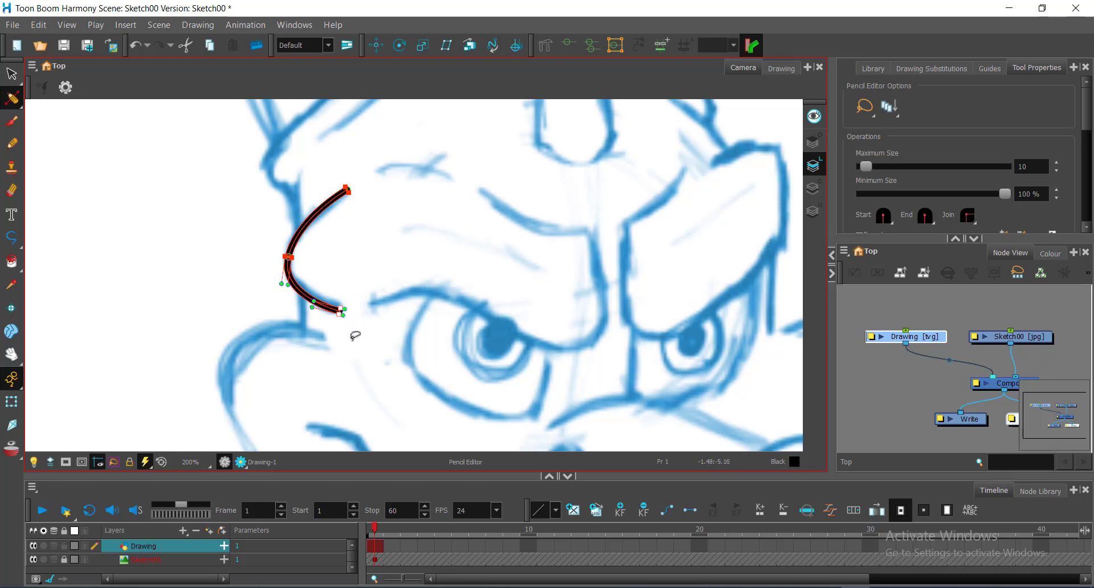
pyautogui.scroll(5, 337, 318)
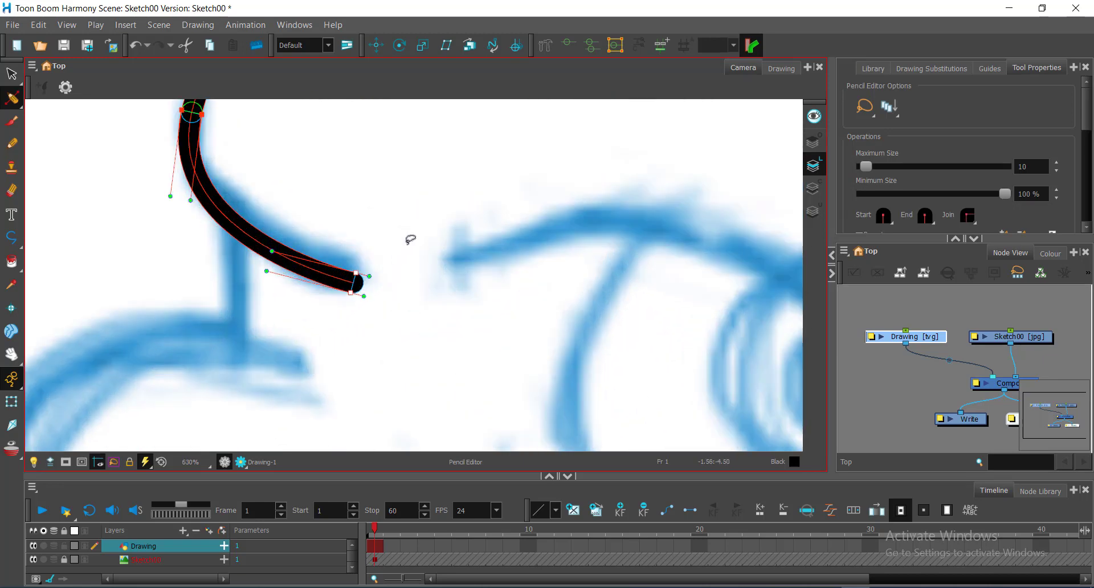
pyautogui.moveTo(408, 240)
pyautogui.mouseDown()
pyautogui.moveTo(300, 283)
pyautogui.moveTo(317, 349)
pyautogui.moveTo(417, 307)
pyautogui.moveTo(416, 238)
pyautogui.mouseUp()
pyautogui.moveTo(357, 274); pyautogui.dragTo(358, 286)
pyautogui.hotkey('ctrl', 'z')
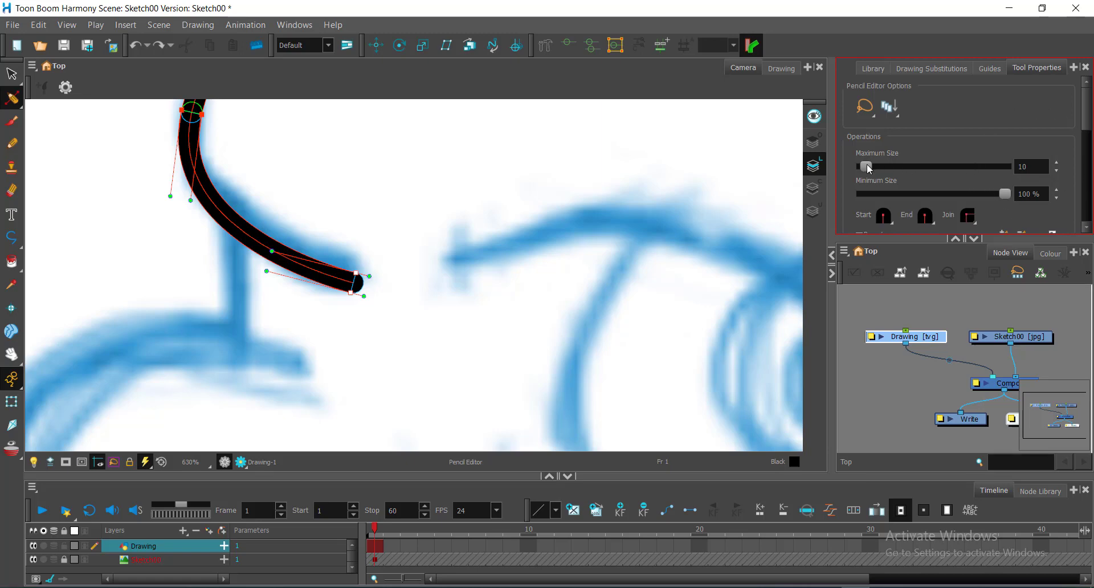
pyautogui.moveTo(867, 165); pyautogui.dragTo(847, 166)
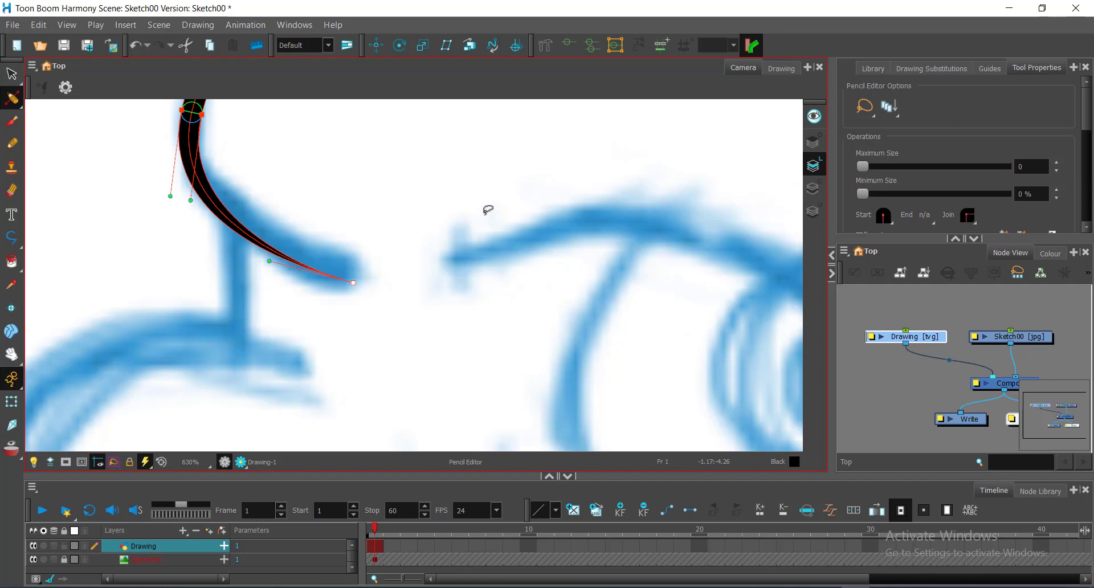
pyautogui.hotkey('ctrl', 'z')
pyautogui.press('space')
pyautogui.moveTo(403, 166); pyautogui.dragTo(408, 351)
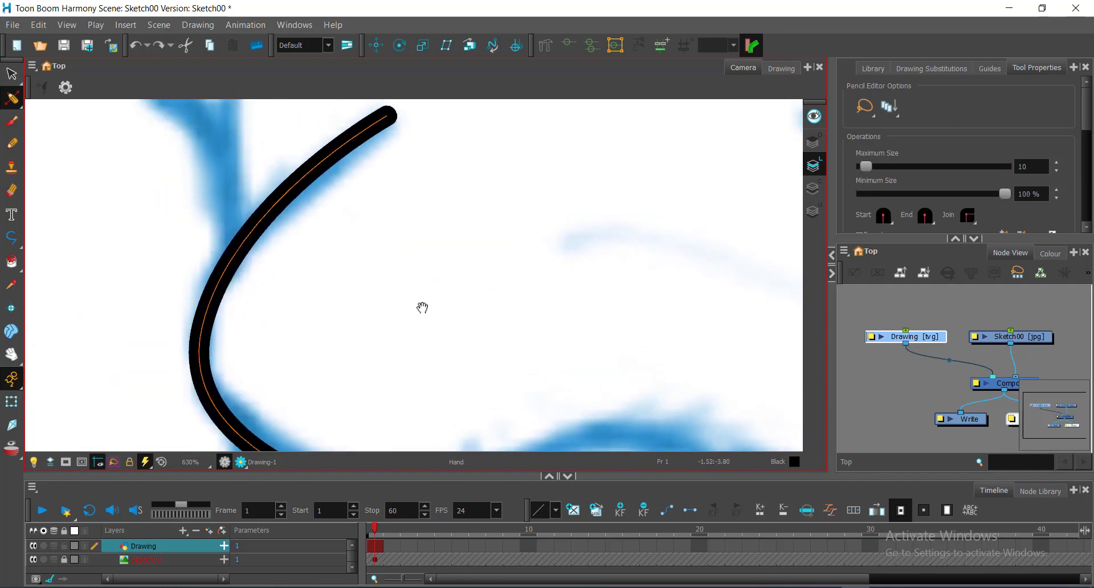
pyautogui.scroll(-1, 413, 288)
# Step: Thicken the stroke's middle point by raising its Maximum Size
pyautogui.moveTo(300, 322)
pyautogui.mouseDown()
pyautogui.moveTo(226, 298)
pyautogui.moveTo(236, 338)
pyautogui.moveTo(290, 333)
pyautogui.mouseUp()
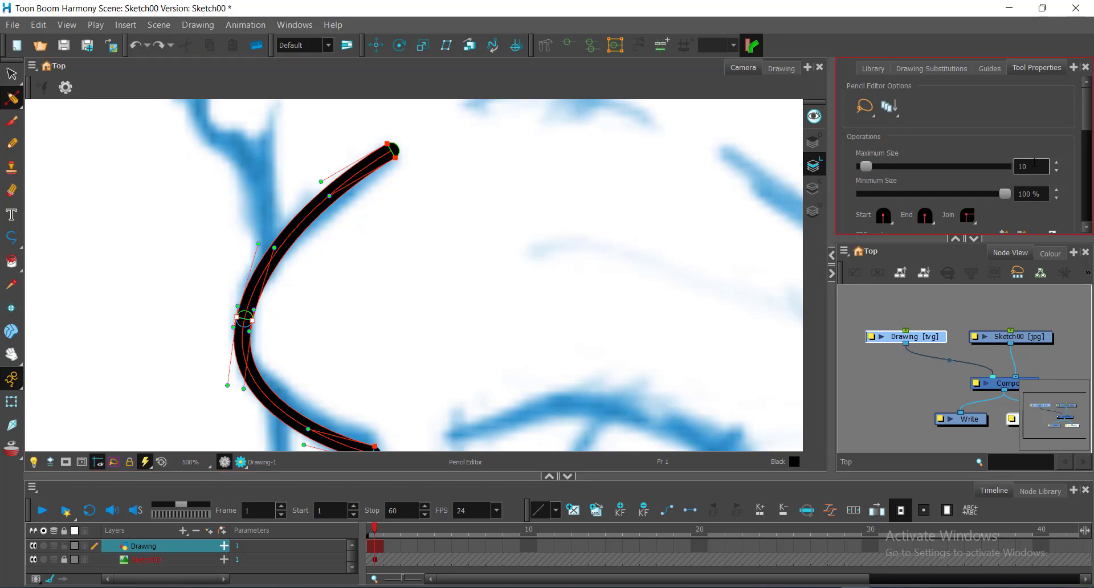
pyautogui.doubleClick(1026, 166)
pyautogui.moveTo(866, 171); pyautogui.dragTo(868, 167)
# Step: Set Maximum Size 5 on the top and bottom end points so both ends taper
pyautogui.scroll(-1, 594, 234)
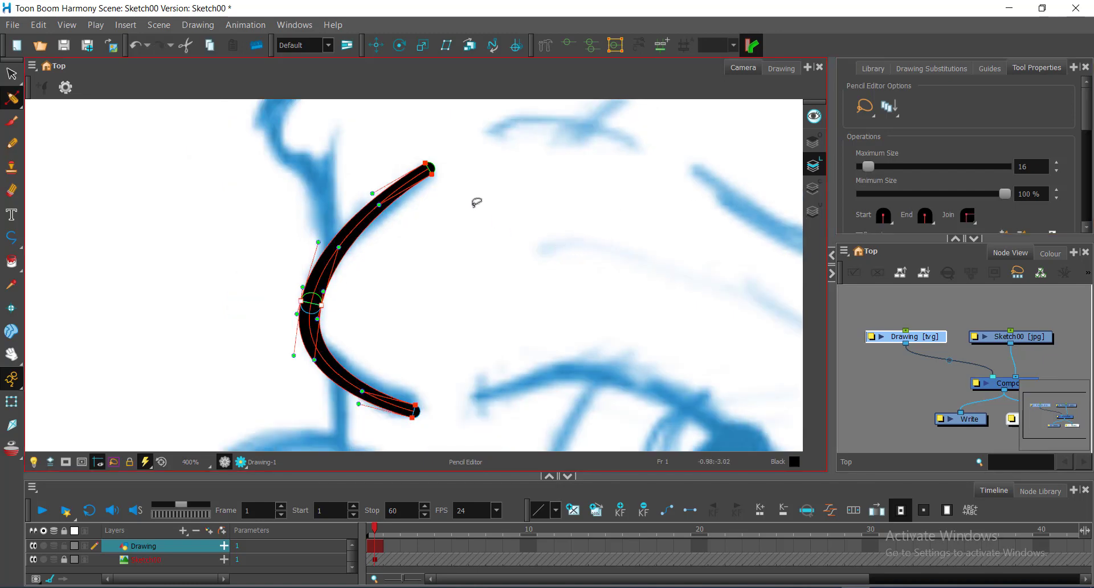
pyautogui.moveTo(476, 200)
pyautogui.mouseDown()
pyautogui.moveTo(449, 147)
pyautogui.moveTo(416, 145)
pyautogui.moveTo(413, 194)
pyautogui.moveTo(470, 201)
pyautogui.mouseUp()
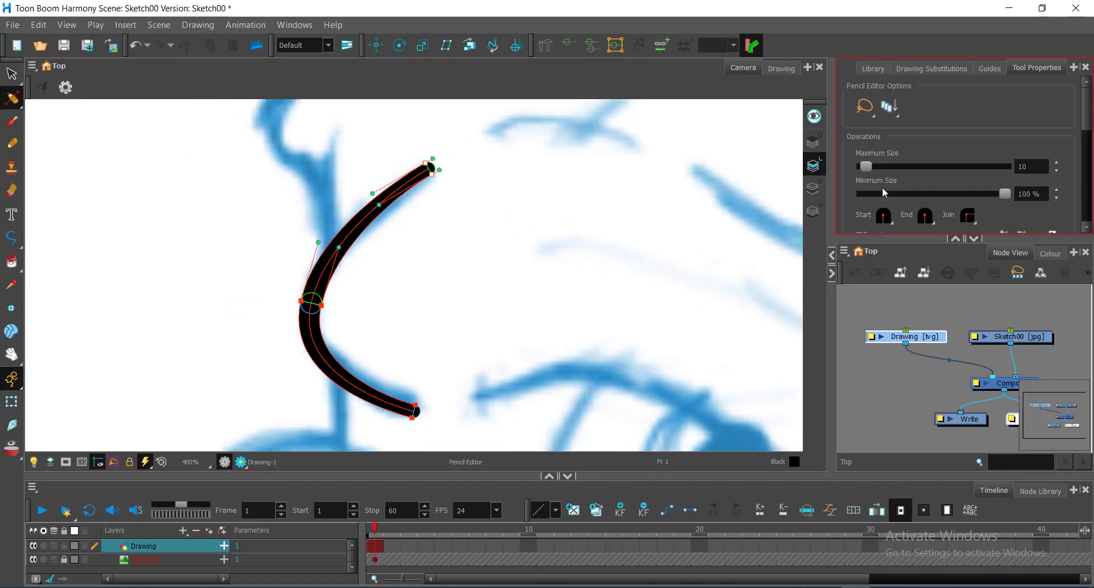
pyautogui.doubleClick(1033, 167)
pyautogui.write('5')
pyautogui.press('Return')
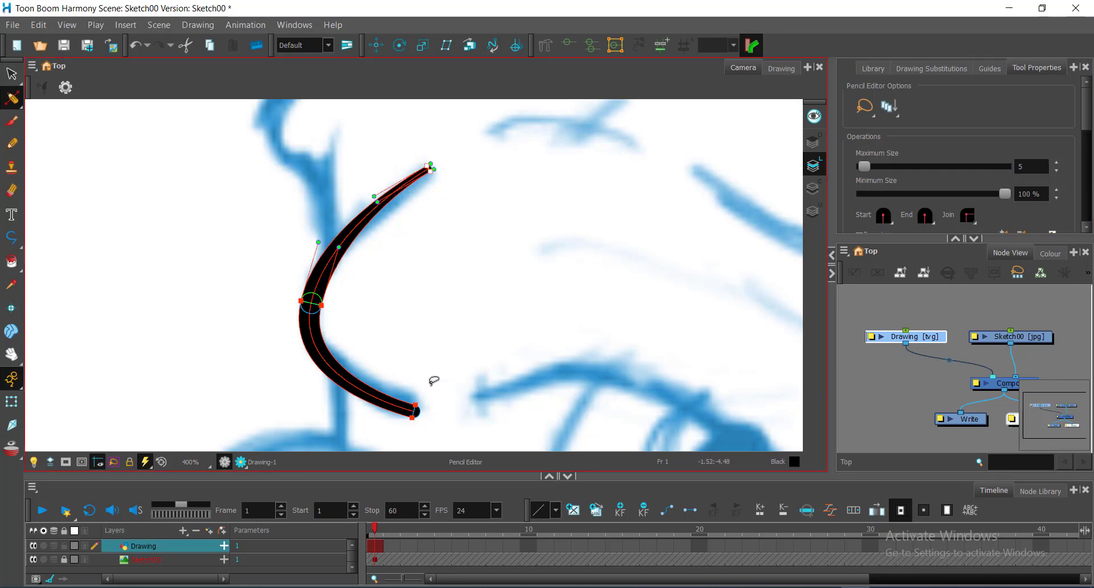
pyautogui.moveTo(425, 383)
pyautogui.mouseDown()
pyautogui.moveTo(465, 428)
pyautogui.moveTo(455, 399)
pyautogui.mouseUp()
pyautogui.doubleClick(1029, 167)
pyautogui.write('5')
pyautogui.press('Return')
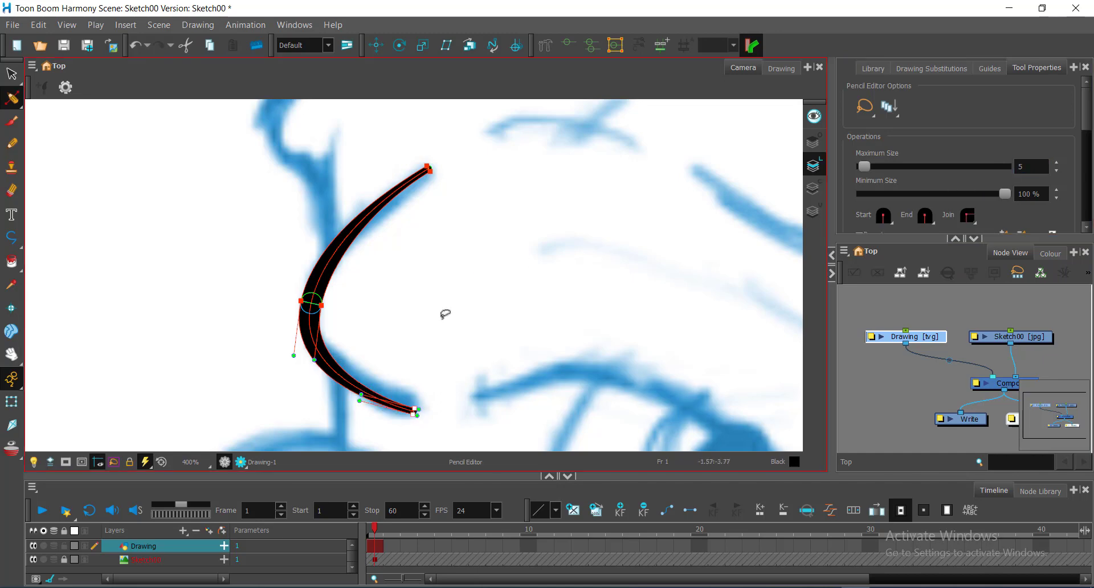
pyautogui.click(445, 314)
pyautogui.scroll(-2, 445, 319)
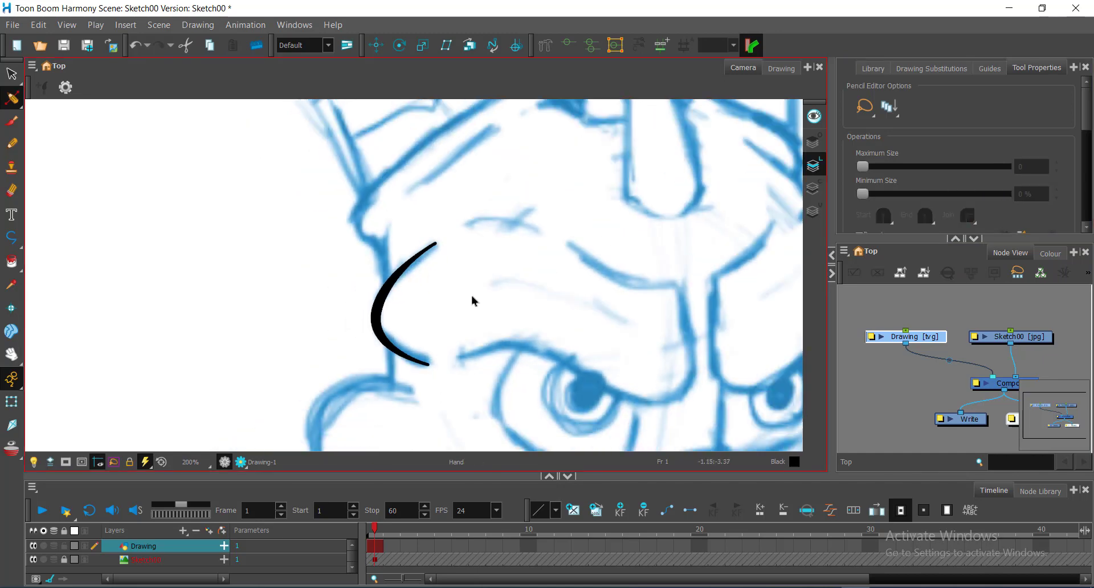
# Step: Frame the left eye and start a curved black polyline along its top
pyautogui.moveTo(471, 298); pyautogui.dragTo(364, 227)
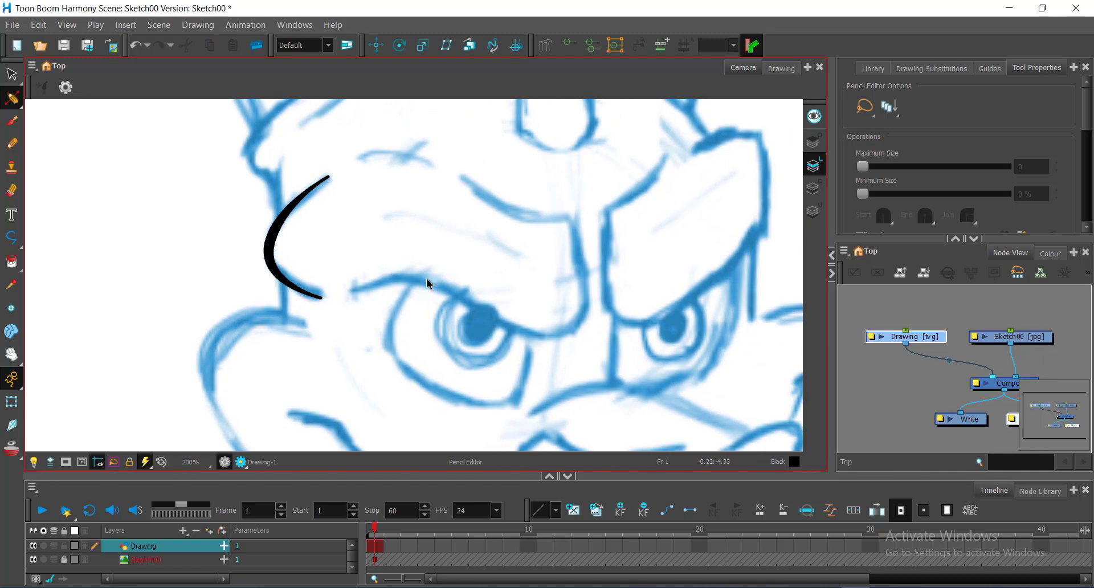
pyautogui.hotkey('alt', '\\')
pyautogui.moveTo(388, 287)
pyautogui.mouseDown()
pyautogui.moveTo(354, 247)
pyautogui.moveTo(266, 238)
pyautogui.mouseUp()
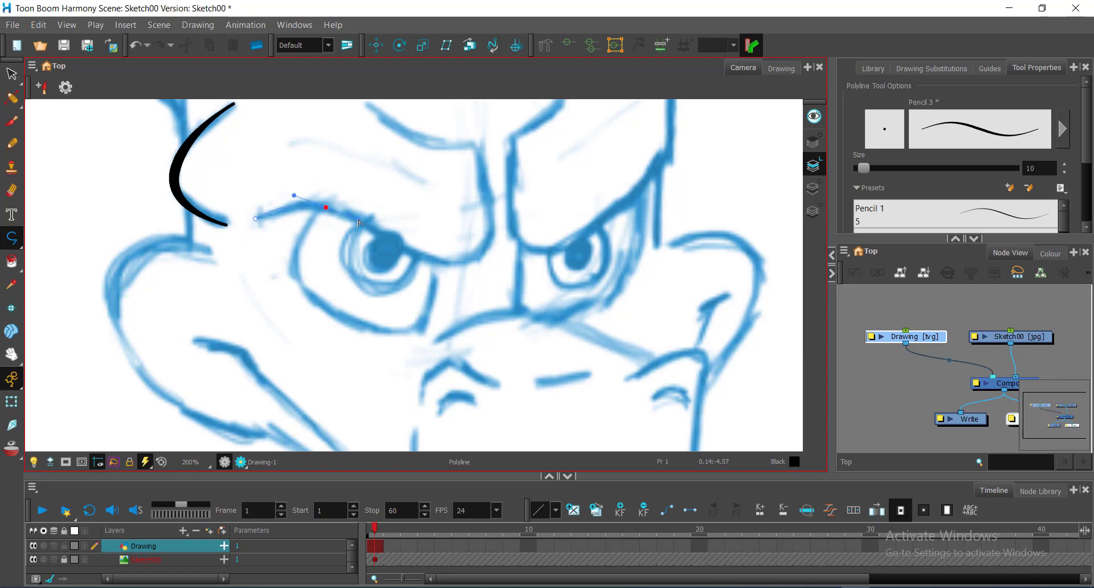
pyautogui.press('Escape')
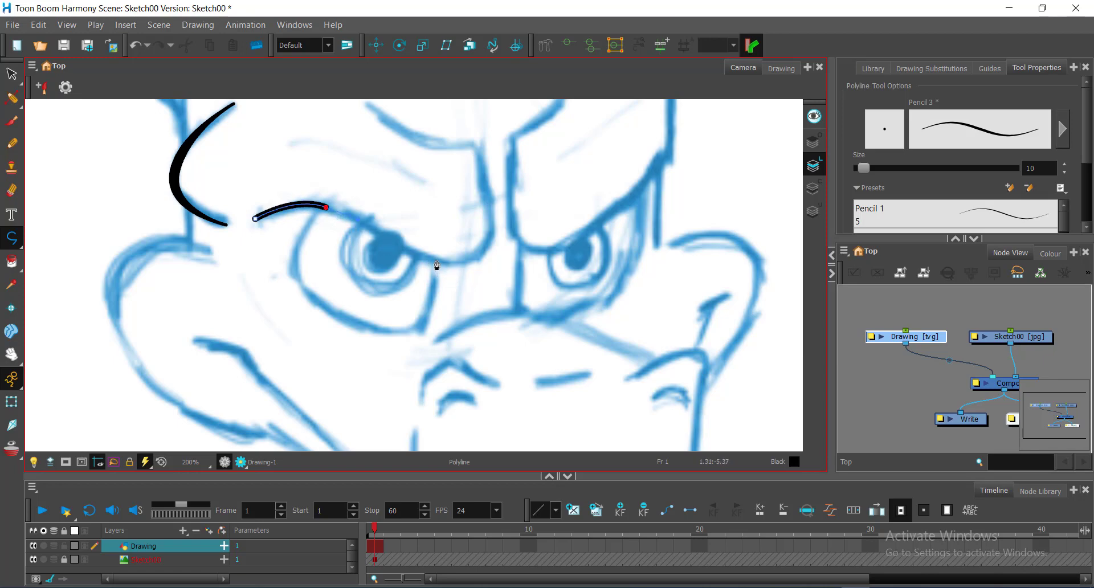
pyautogui.moveTo(463, 264); pyautogui.dragTo(462, 268)
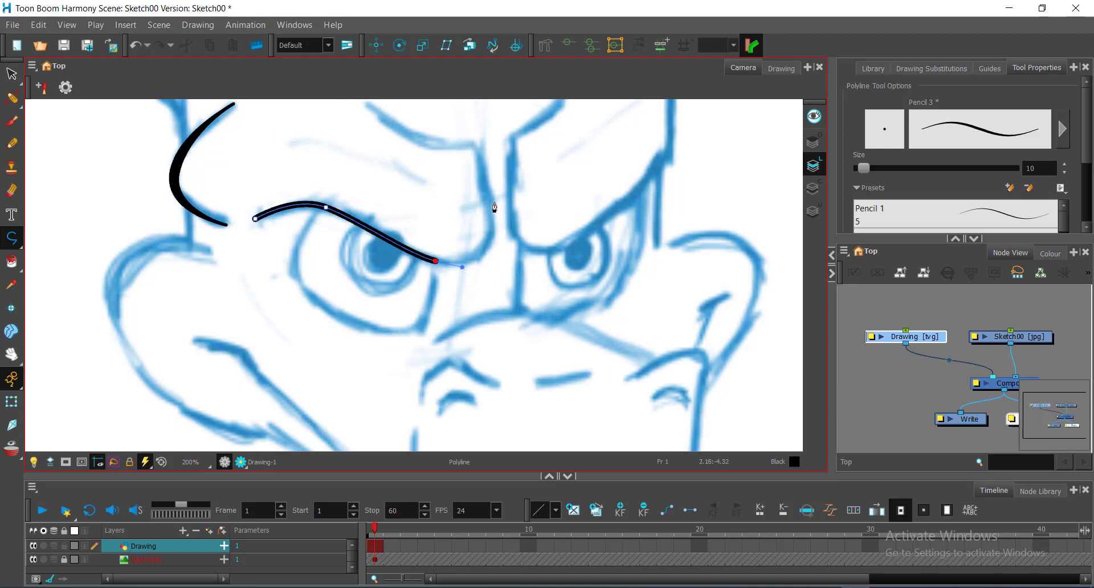
# Step: Extend the line past the eye, between the eyes and up the brow, undoing the stray loop
pyautogui.moveTo(485, 194)
pyautogui.mouseDown()
pyautogui.moveTo(465, 125)
pyautogui.moveTo(457, 207)
pyautogui.moveTo(485, 271)
pyautogui.mouseUp()
pyautogui.press('space')
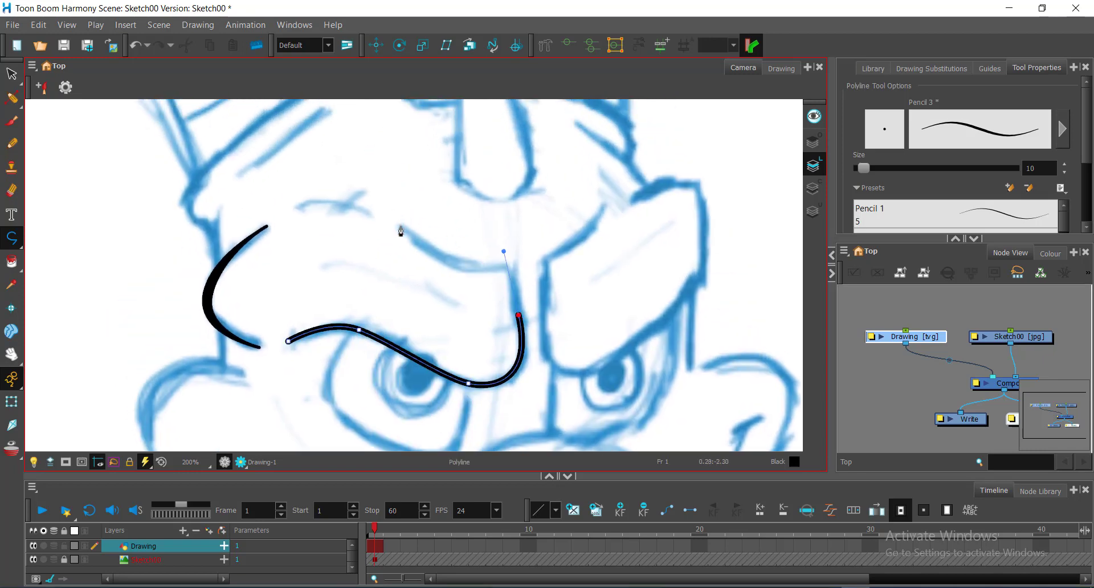
pyautogui.moveTo(400, 226); pyautogui.dragTo(379, 194)
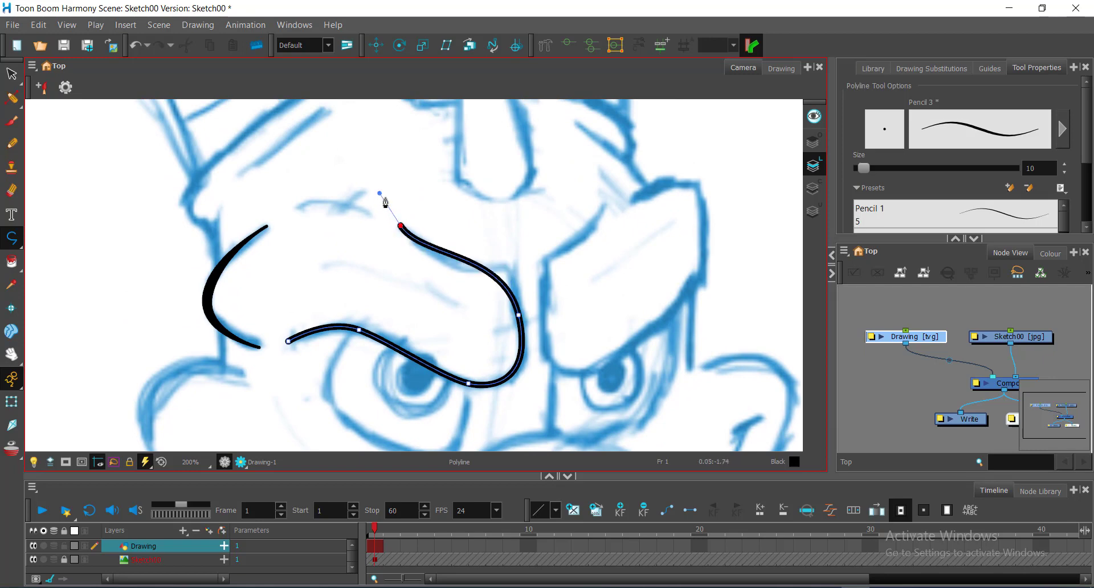
pyautogui.click(499, 282)
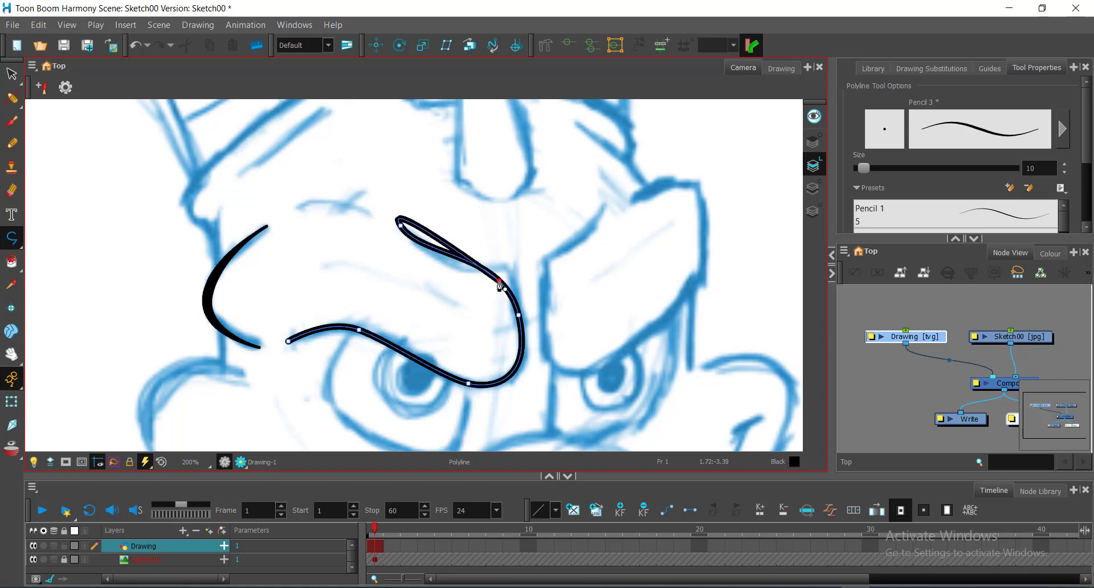
pyautogui.hotkey('ctrl', 'z')
pyautogui.moveTo(505, 254); pyautogui.dragTo(458, 297)
pyautogui.press('Escape')
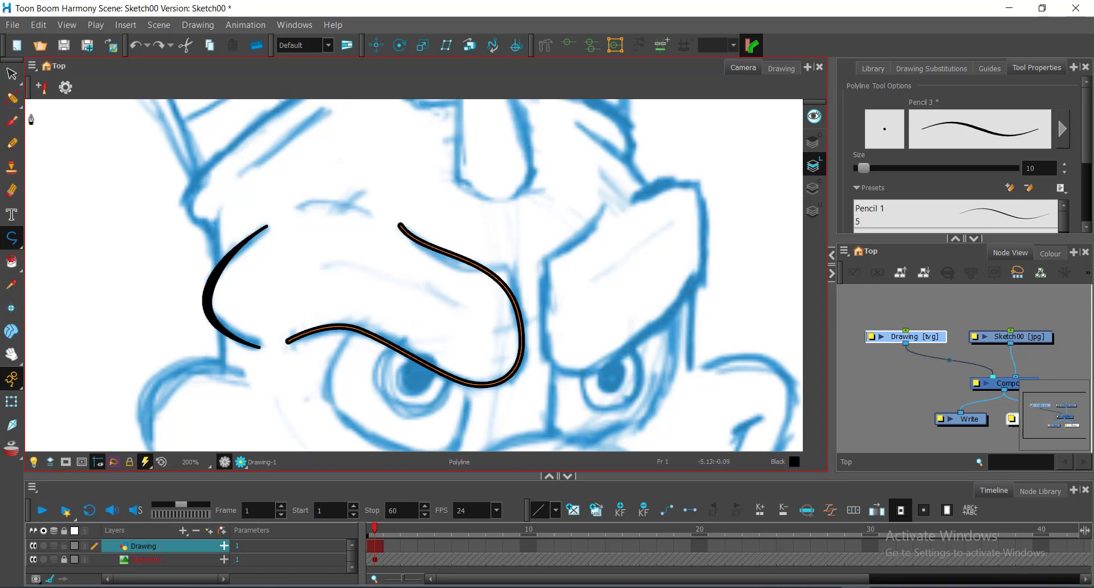
# Step: In the Contour Editor, add a control point and sharpen the line's bend between the eyes
pyautogui.click(12, 103)
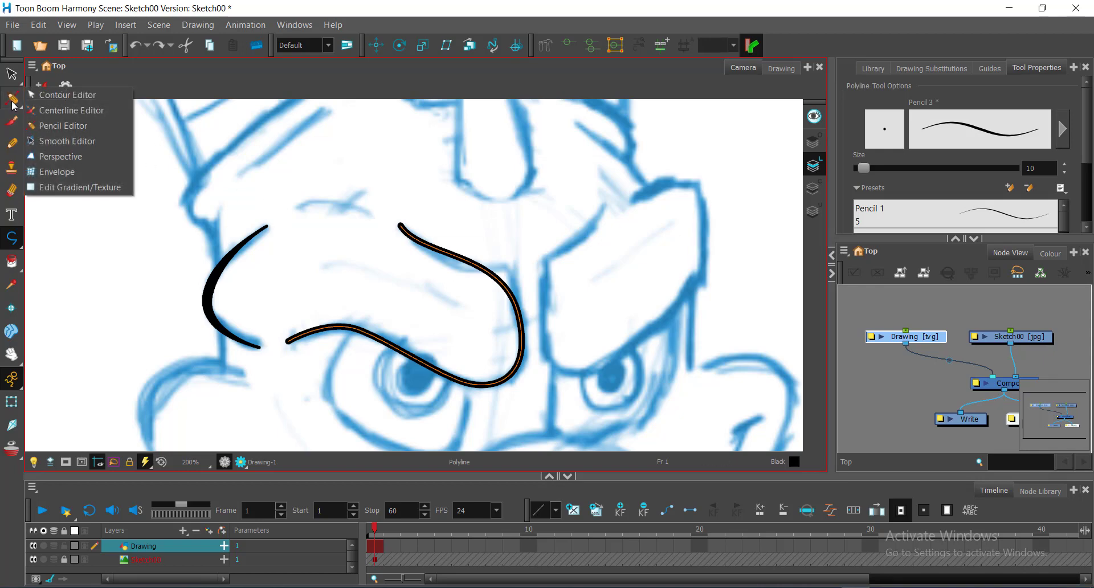
pyautogui.click(76, 95)
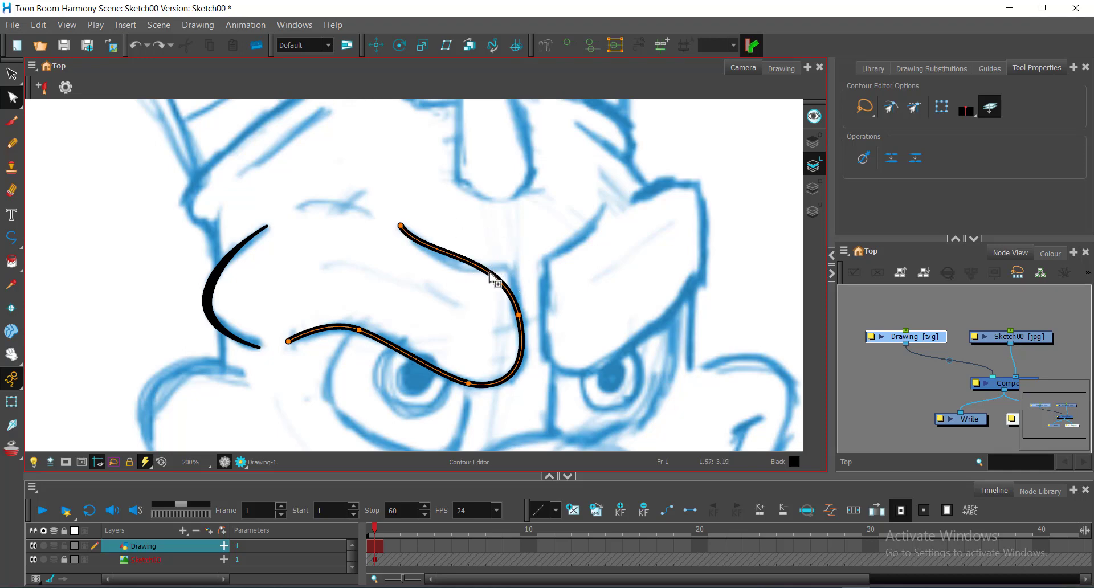
pyautogui.click(489, 272)
pyautogui.click(488, 272)
pyautogui.moveTo(491, 283)
pyautogui.mouseDown()
pyautogui.moveTo(505, 266)
pyautogui.moveTo(471, 249)
pyautogui.moveTo(447, 272)
pyautogui.mouseUp()
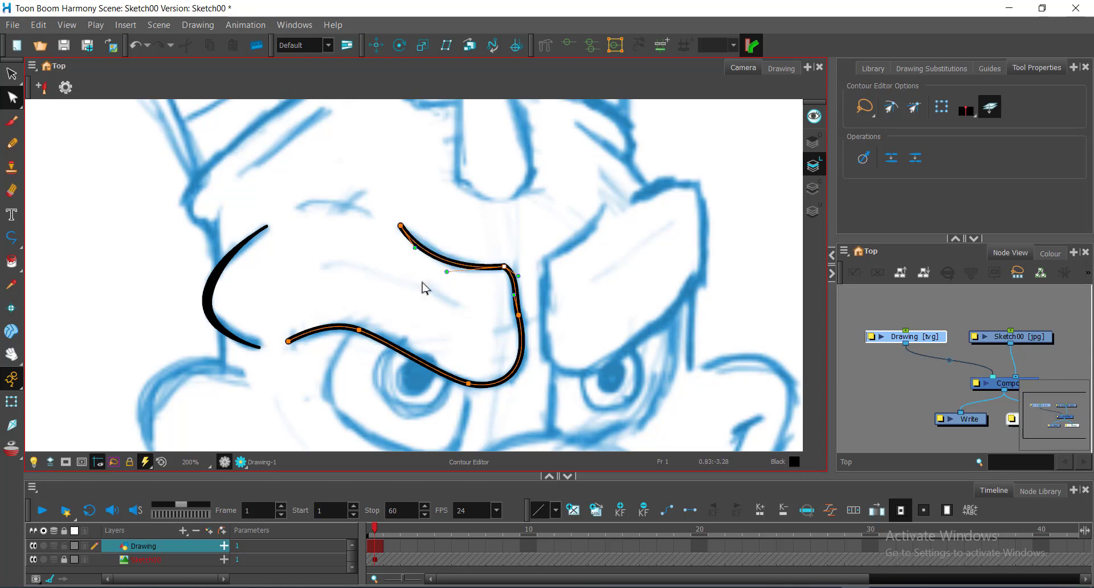
# Step: Lower the bottom bend slightly, then zoom in and select a point on the long stroke
pyautogui.click(520, 316)
pyautogui.moveTo(519, 317); pyautogui.dragTo(519, 323)
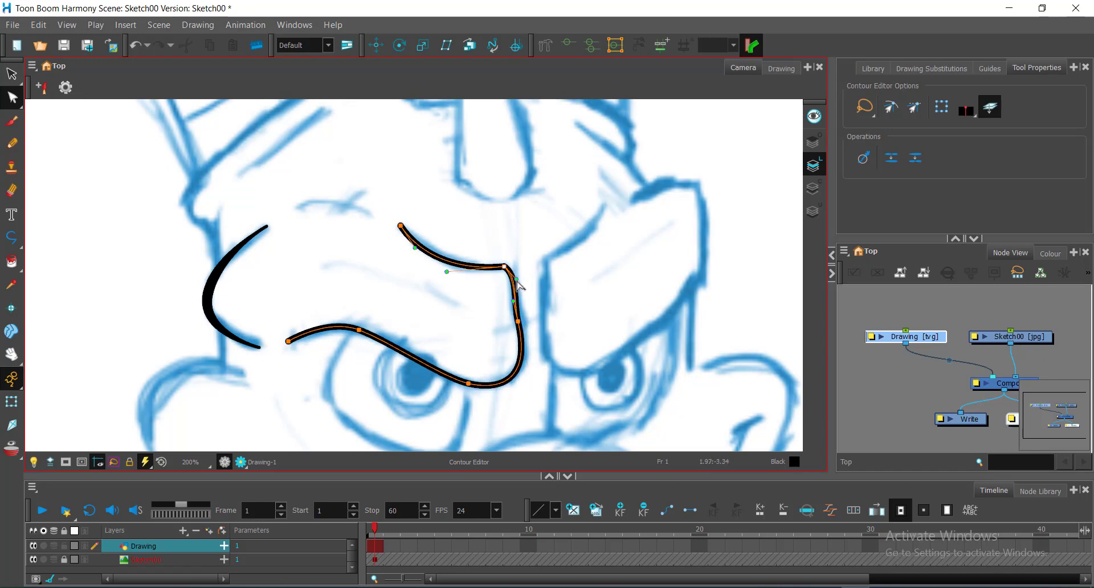
pyautogui.click(578, 310)
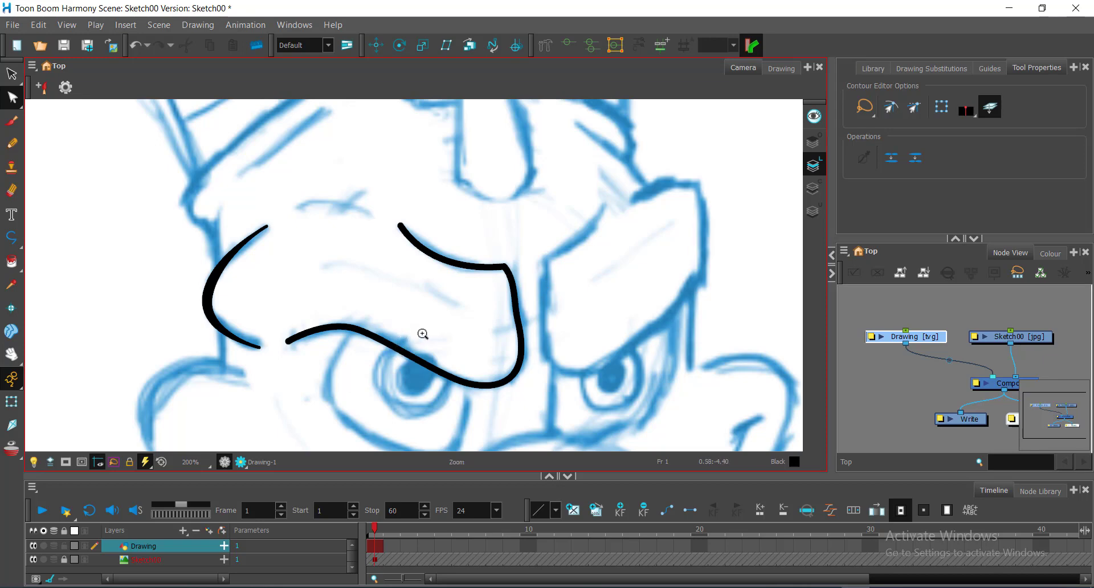
pyautogui.scroll(2, 422, 335)
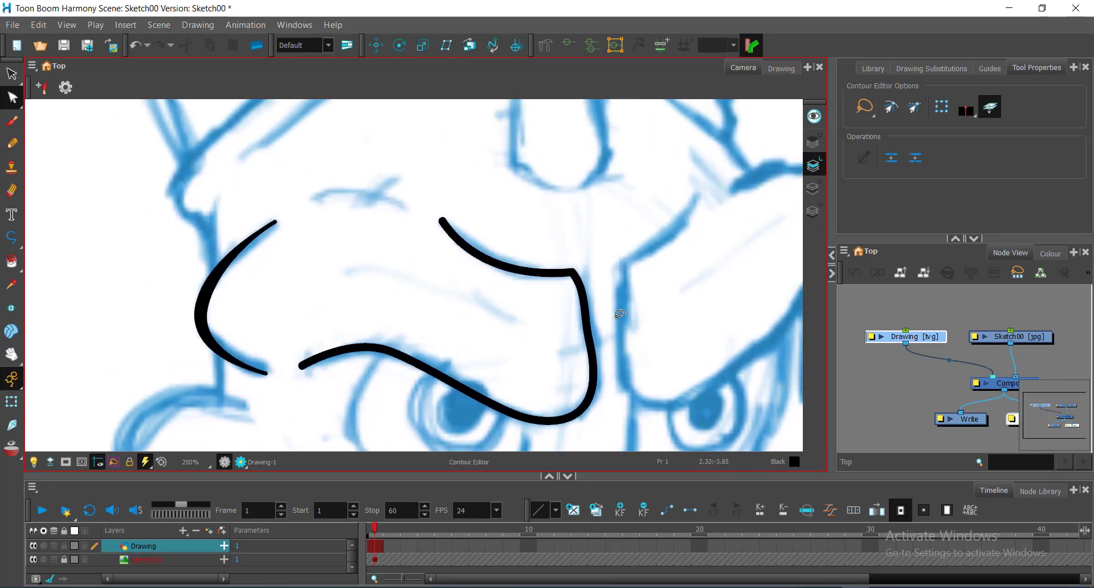
pyautogui.moveTo(564, 345); pyautogui.dragTo(625, 356)
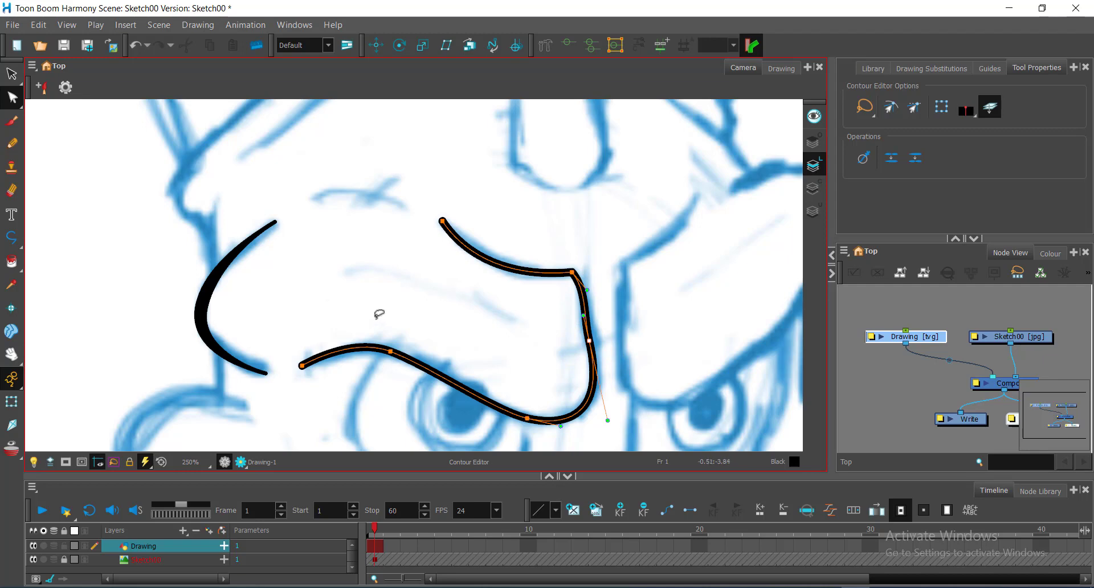
# Step: In the Pencil Editor, taper the stroke's top endpoint to Maximum Size 5
pyautogui.hotkey('shift', 'q')
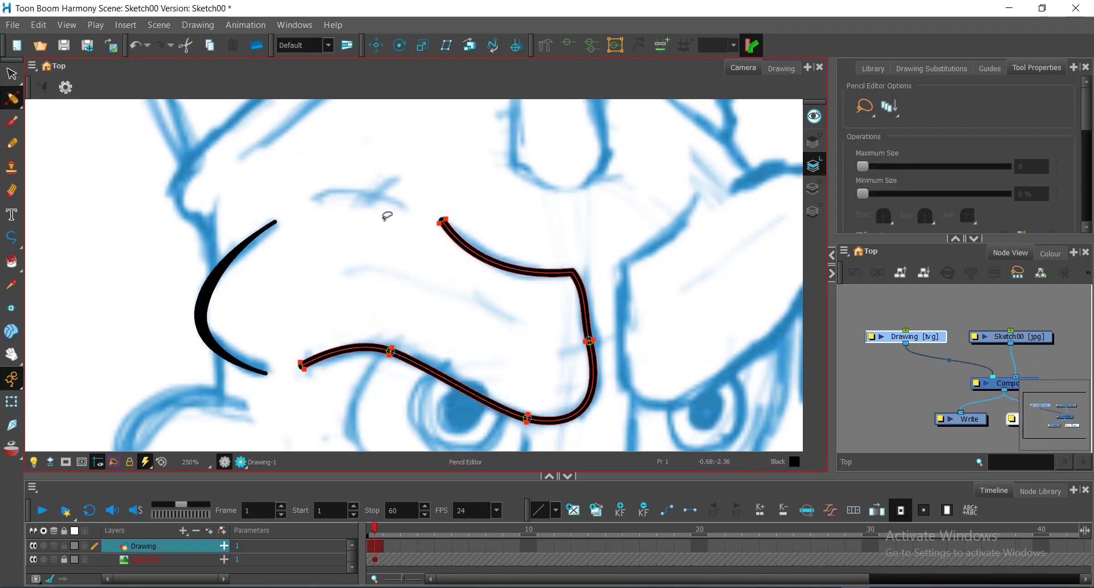
pyautogui.moveTo(469, 188)
pyautogui.mouseDown()
pyautogui.moveTo(491, 214)
pyautogui.moveTo(476, 193)
pyautogui.mouseUp()
pyautogui.click(17, 101)
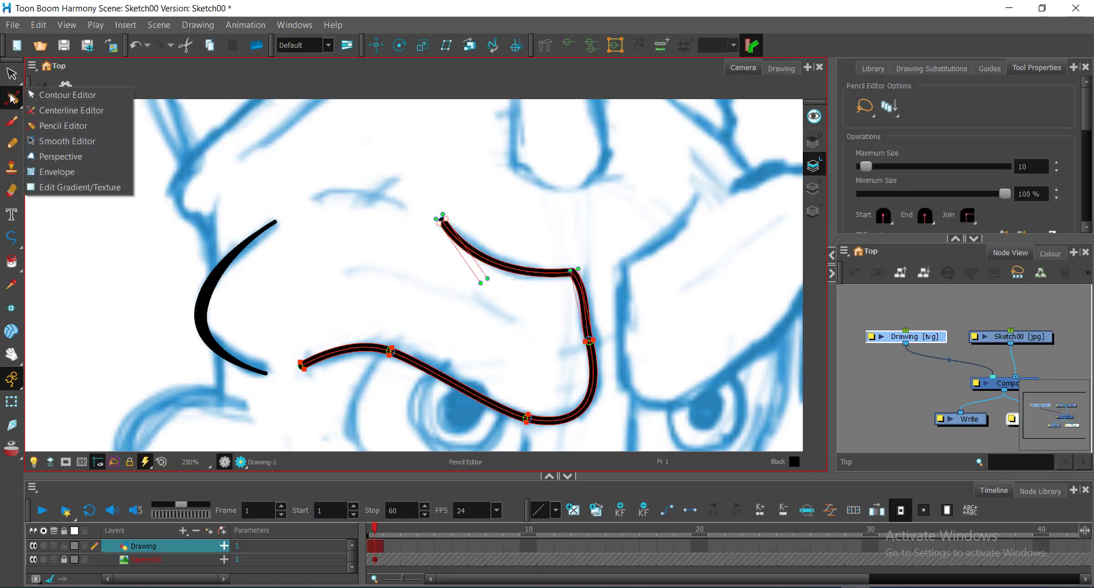
pyautogui.click(63, 126)
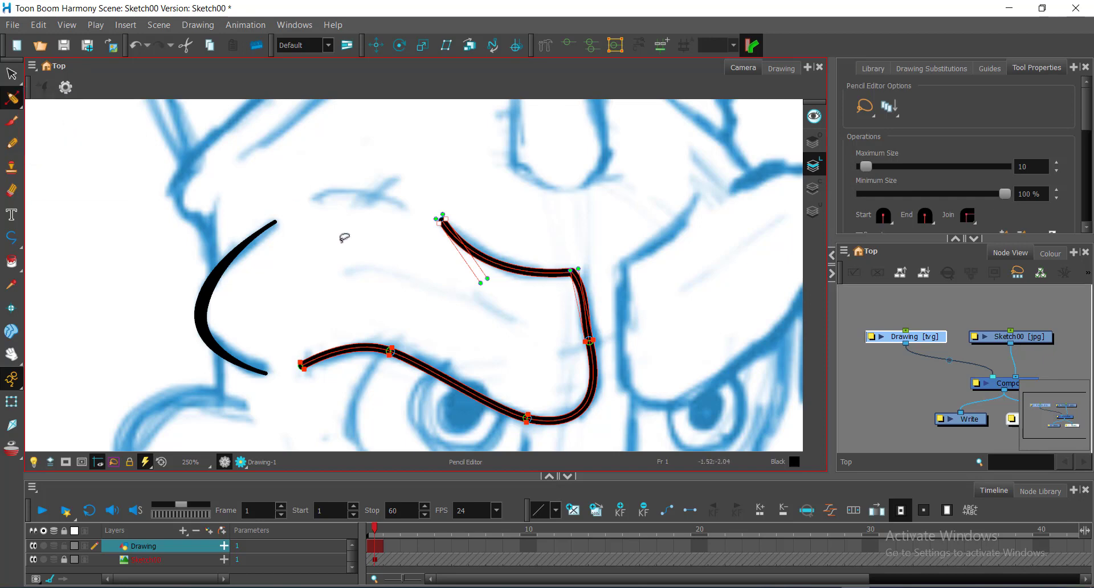
pyautogui.moveTo(424, 257)
pyautogui.mouseDown()
pyautogui.moveTo(490, 207)
pyautogui.moveTo(427, 206)
pyautogui.moveTo(419, 241)
pyautogui.moveTo(450, 250)
pyautogui.mouseUp()
pyautogui.doubleClick(1026, 166)
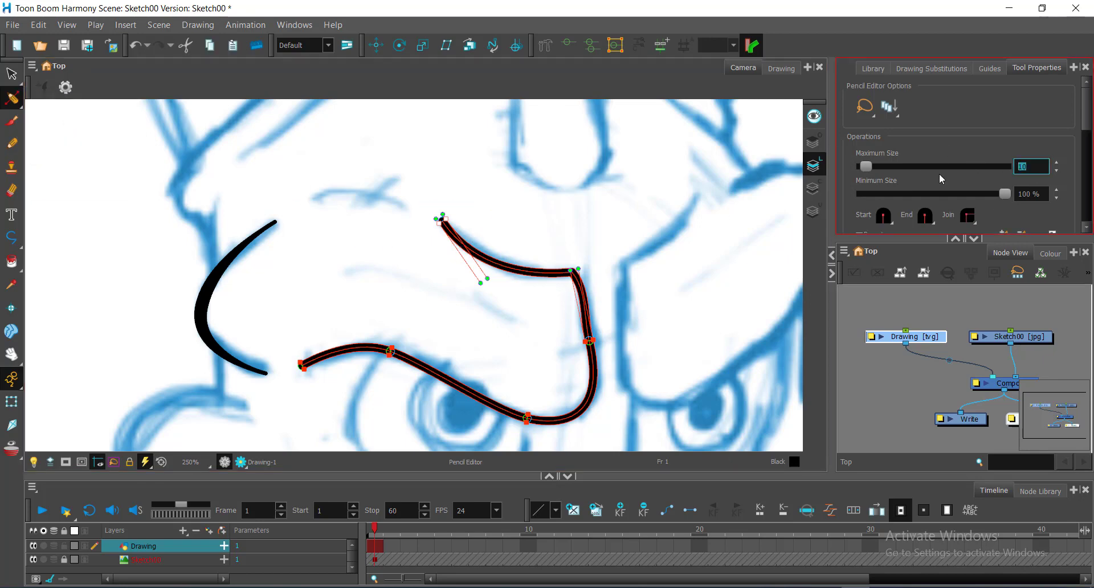
pyautogui.write('5')
pyautogui.press('Return')
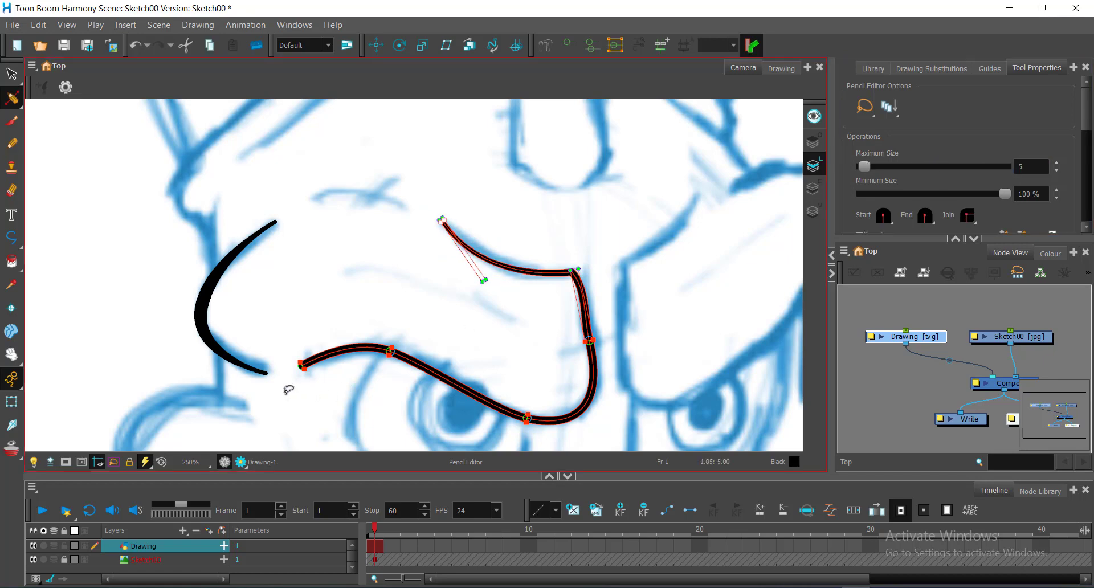
# Step: Taper the stroke's lower-left endpoint to Maximum Size 5 as well
pyautogui.moveTo(301, 341)
pyautogui.mouseDown()
pyautogui.moveTo(301, 387)
pyautogui.moveTo(303, 335)
pyautogui.mouseUp()
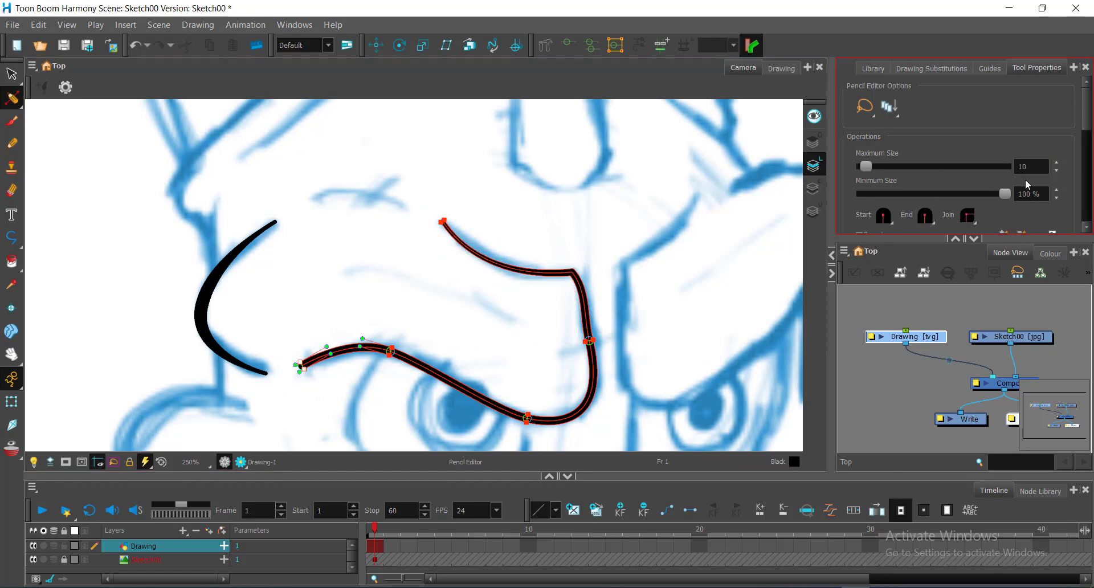
pyautogui.moveTo(1031, 167); pyautogui.dragTo(993, 168)
pyautogui.write('5')
pyautogui.press('Return')
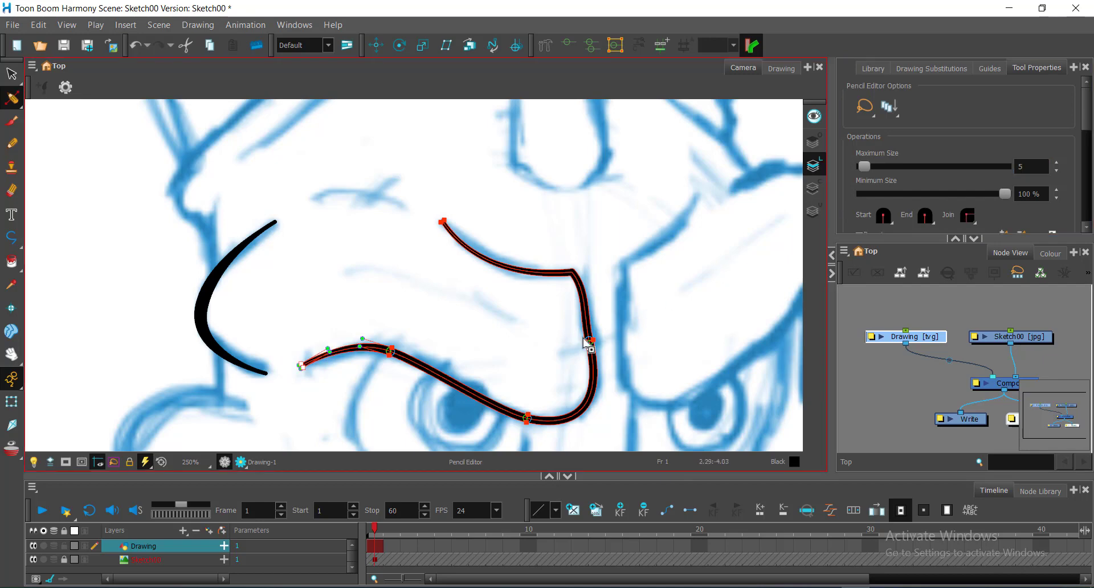
pyautogui.click(444, 316)
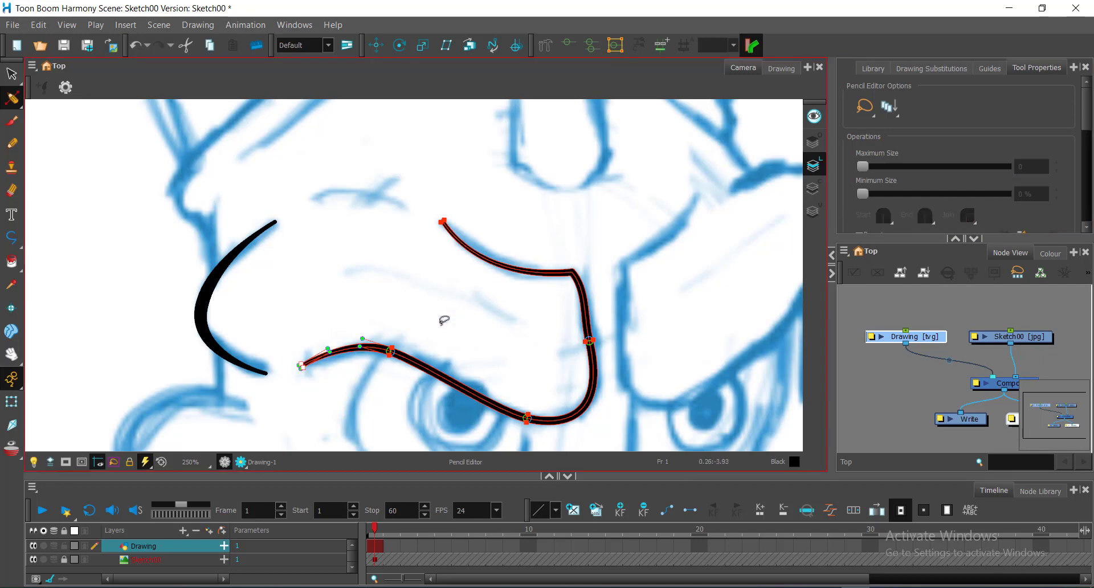
# Step: Try thickening the stroke's lower curve, then undo that thickness change
pyautogui.click(432, 362)
pyautogui.click(1018, 208)
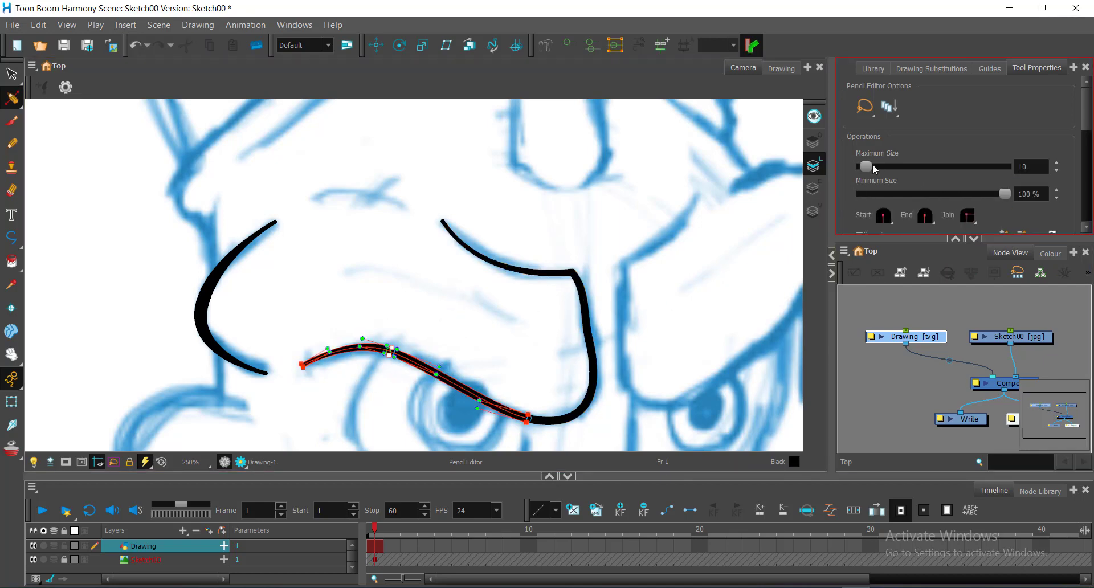
pyautogui.moveTo(866, 163); pyautogui.dragTo(867, 162)
pyautogui.click(503, 344)
pyautogui.moveTo(504, 344)
pyautogui.mouseDown()
pyautogui.moveTo(437, 274)
pyautogui.moveTo(477, 367)
pyautogui.moveTo(444, 315)
pyautogui.mouseUp()
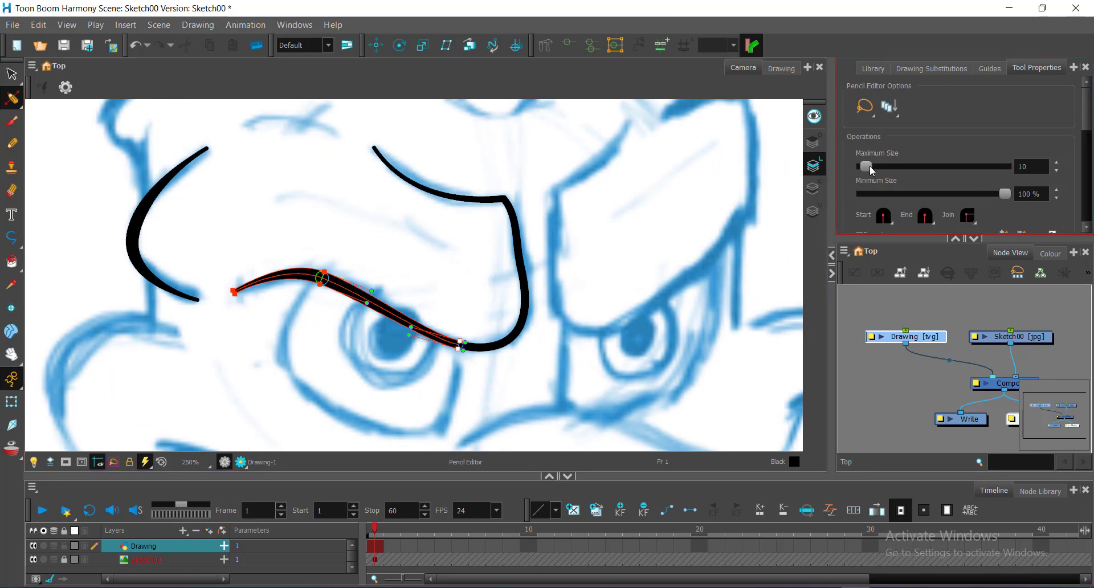
pyautogui.moveTo(869, 165); pyautogui.dragTo(870, 165)
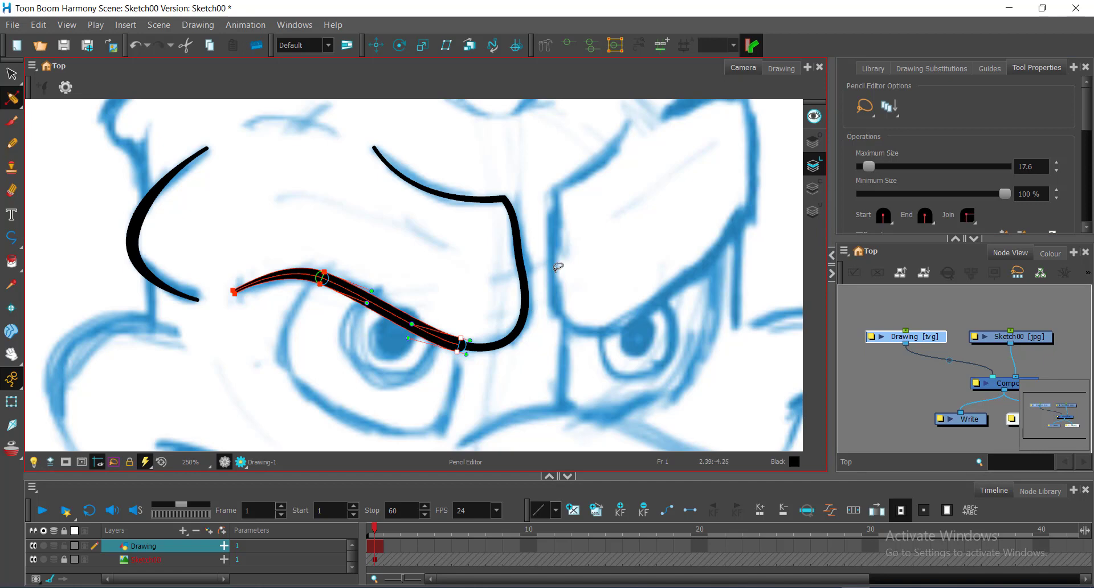
pyautogui.hotkey('ctrl', 'z')
pyautogui.hotkey('ctrl', 'z')
# Step: Raise Maximum Size to about 20 at the stroke's lower and right corners
pyautogui.moveTo(598, 267)
pyautogui.mouseDown()
pyautogui.moveTo(388, 142)
pyautogui.moveTo(232, 261)
pyautogui.moveTo(342, 371)
pyautogui.moveTo(629, 296)
pyautogui.mouseUp()
pyautogui.moveTo(500, 322)
pyautogui.mouseDown()
pyautogui.moveTo(436, 327)
pyautogui.moveTo(467, 364)
pyautogui.moveTo(496, 288)
pyautogui.mouseUp()
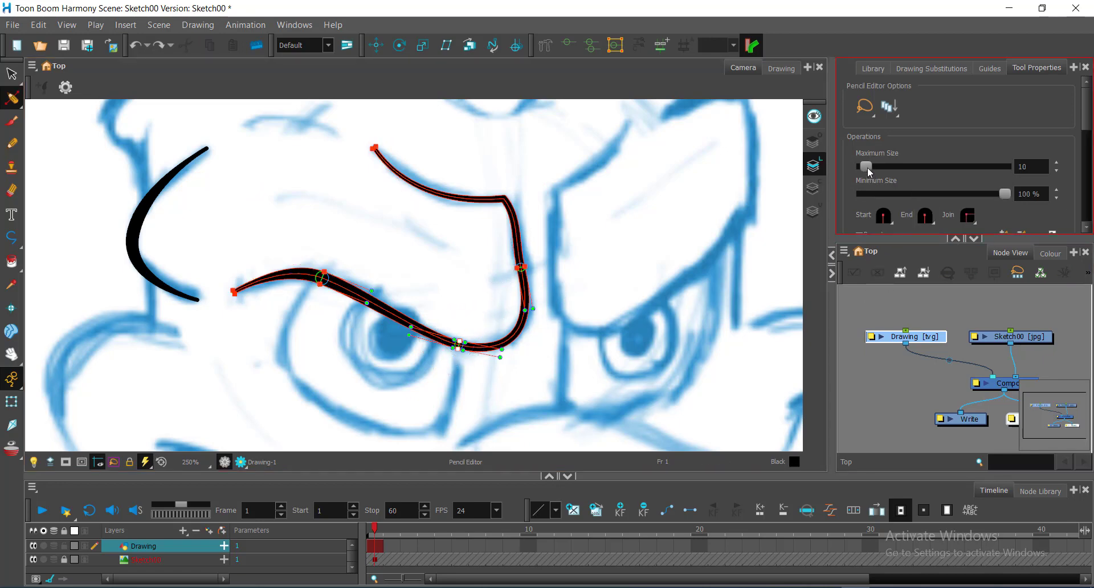
pyautogui.moveTo(868, 166); pyautogui.dragTo(872, 170)
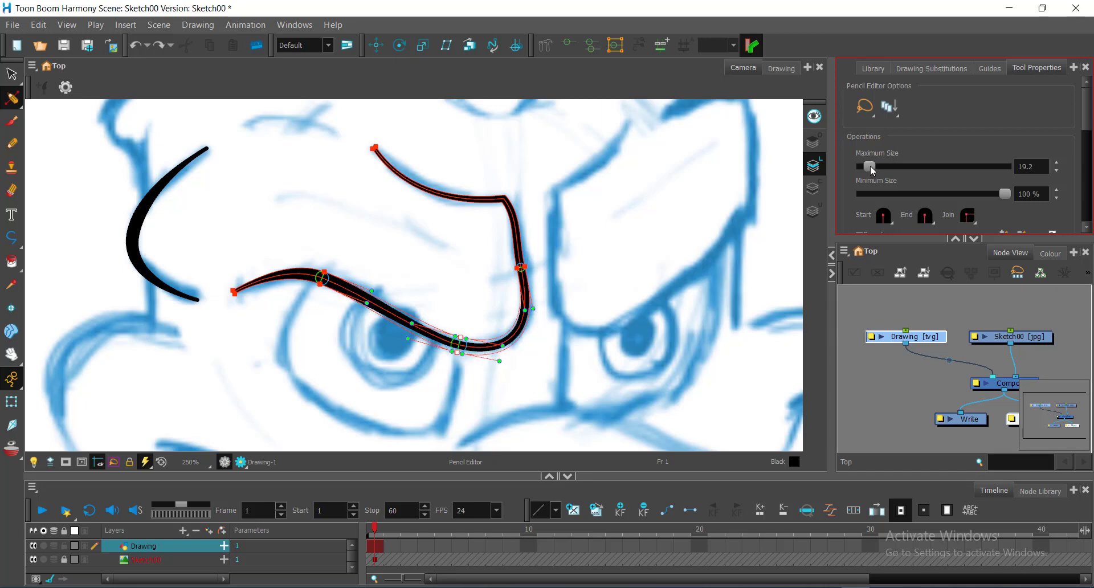
pyautogui.moveTo(538, 232)
pyautogui.mouseDown()
pyautogui.moveTo(563, 277)
pyautogui.moveTo(576, 255)
pyautogui.mouseUp()
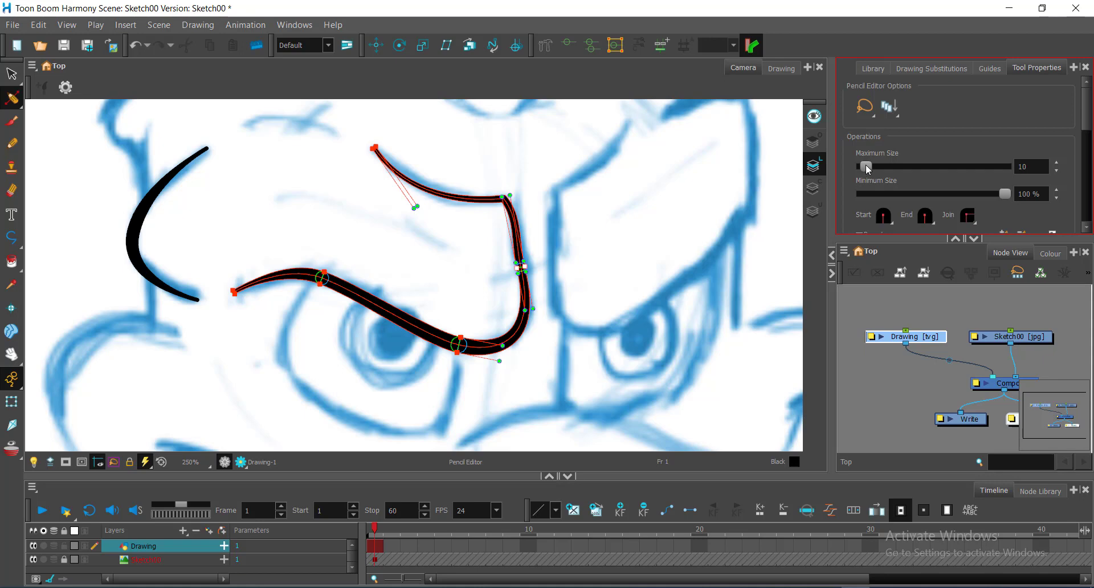
pyautogui.moveTo(868, 169); pyautogui.dragTo(873, 165)
# Step: Add a control point on the lower curve and lower its Maximum Size to thin it
pyautogui.click(625, 249)
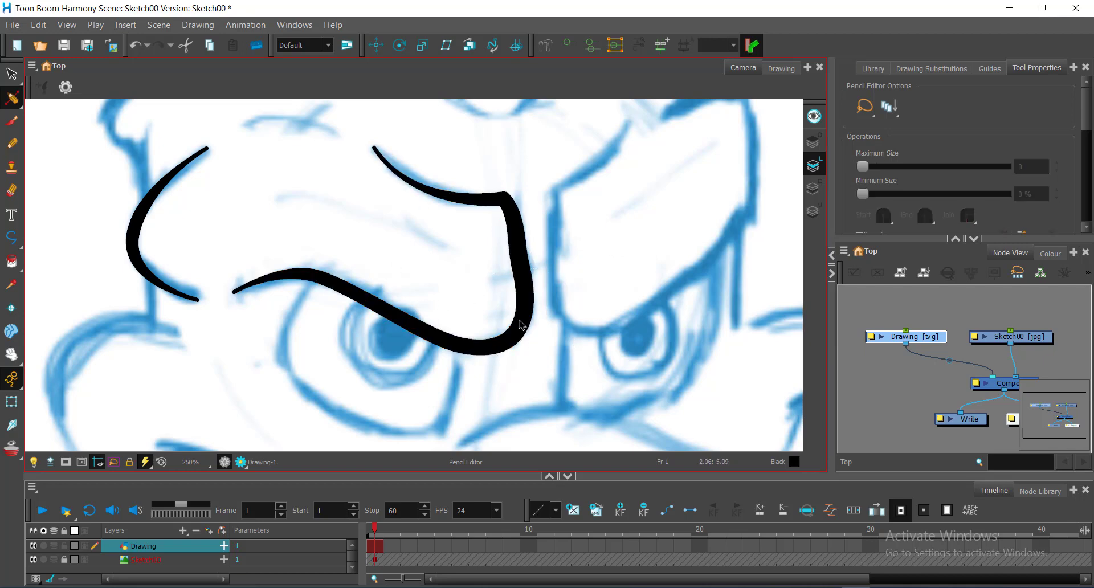
pyautogui.click(516, 340)
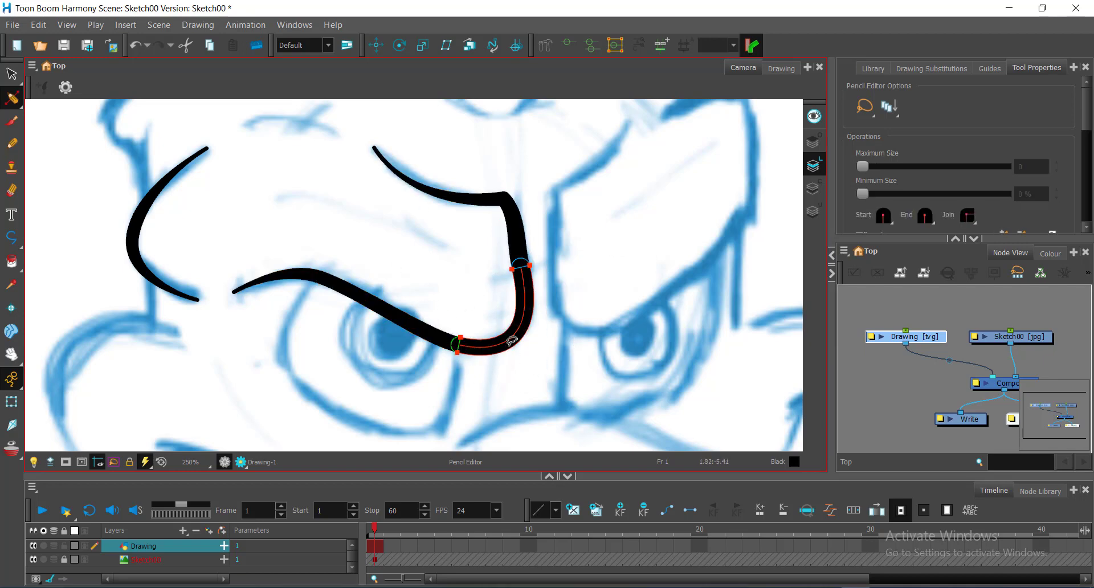
pyautogui.press('ctrl')
pyautogui.press('ctrl')
pyautogui.click(519, 335)
pyautogui.click(518, 337)
pyautogui.moveTo(558, 318)
pyautogui.mouseDown()
pyautogui.moveTo(484, 341)
pyautogui.moveTo(545, 384)
pyautogui.moveTo(570, 332)
pyautogui.mouseUp()
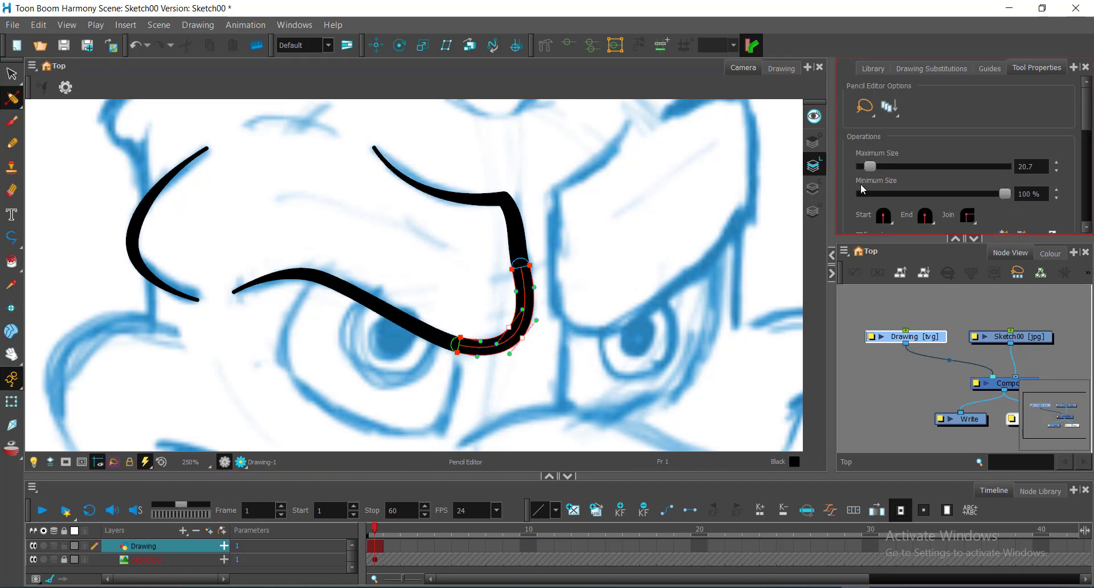
pyautogui.moveTo(870, 166); pyautogui.dragTo(865, 166)
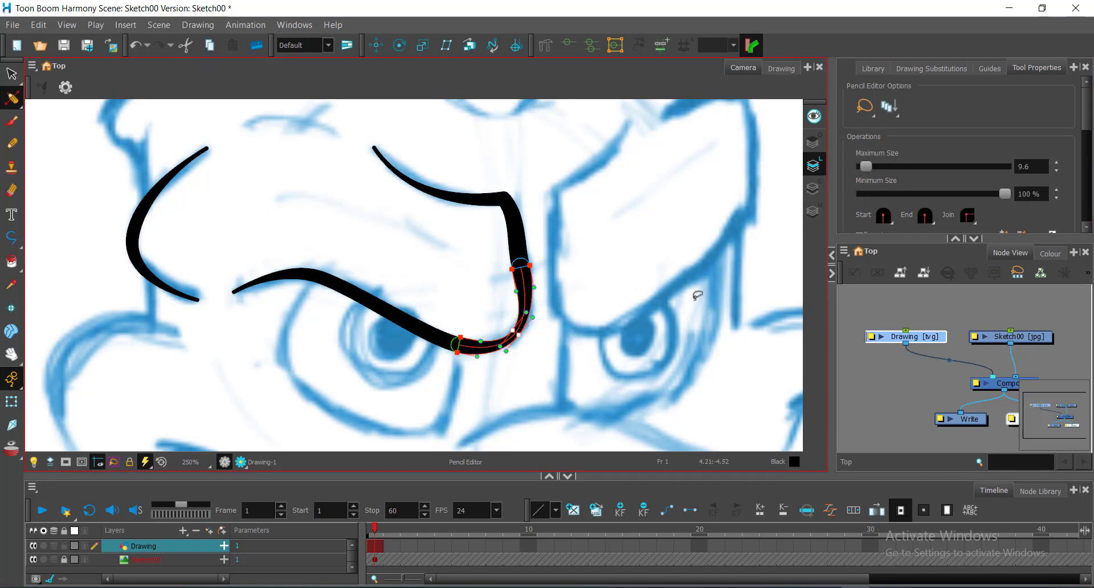
pyautogui.click(709, 318)
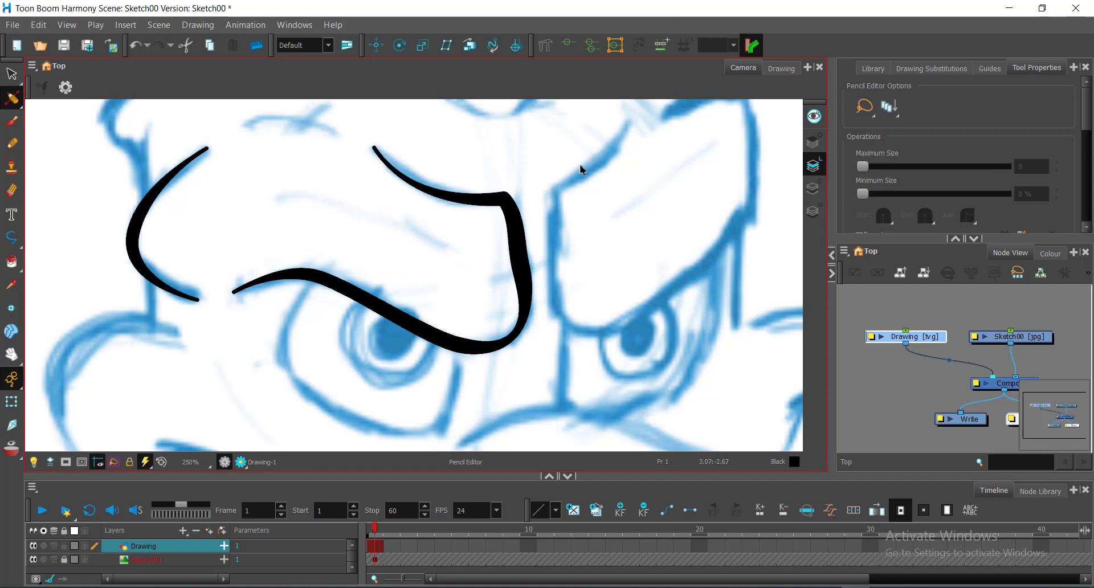
# Step: Add a corner point and thin the stroke's upper section with the Maximum Size slider
pyautogui.moveTo(491, 166)
pyautogui.mouseDown()
pyautogui.moveTo(469, 228)
pyautogui.moveTo(542, 178)
pyautogui.moveTo(544, 188)
pyautogui.mouseUp()
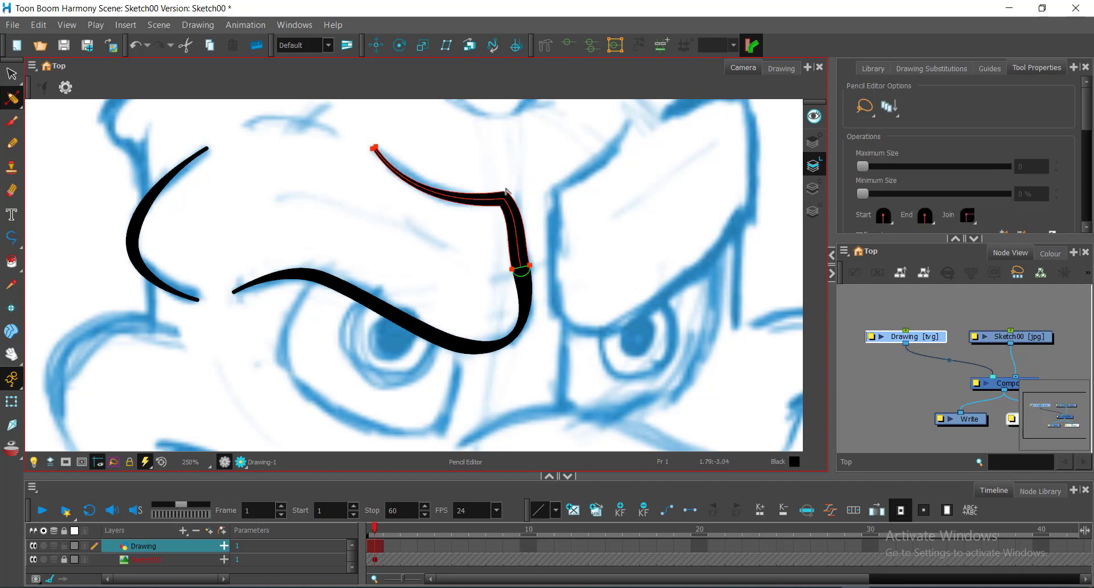
pyautogui.click(512, 222)
pyautogui.click(510, 202)
pyautogui.moveTo(423, 140)
pyautogui.mouseDown()
pyautogui.moveTo(401, 138)
pyautogui.moveTo(217, 212)
pyautogui.moveTo(292, 349)
pyautogui.moveTo(566, 254)
pyautogui.moveTo(481, 149)
pyautogui.mouseUp()
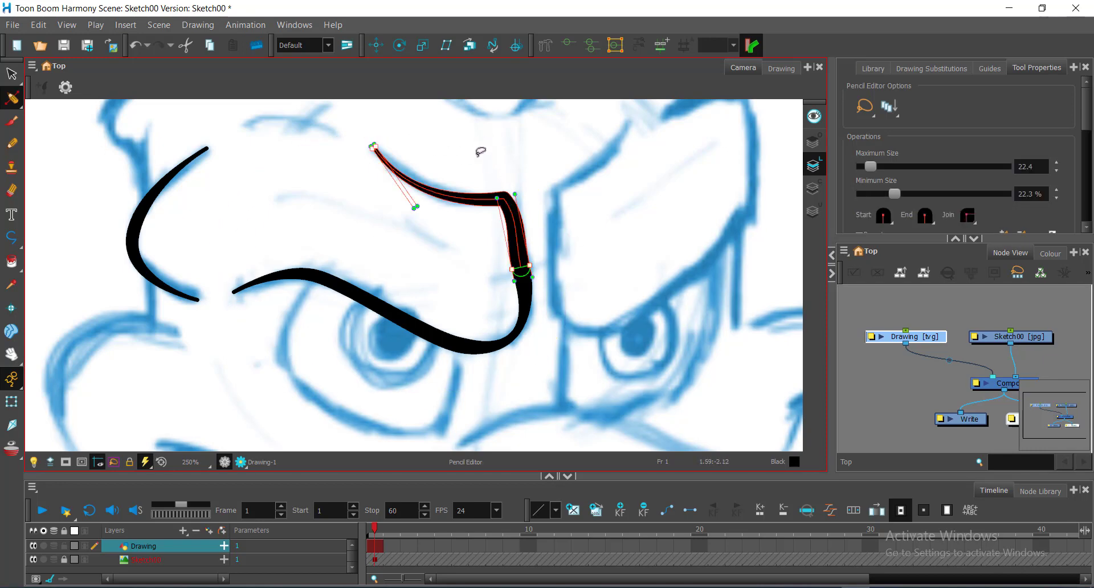
pyautogui.keyDown('ctrl'); pyautogui.click(505, 199); pyautogui.keyUp('ctrl')
pyautogui.moveTo(516, 177)
pyautogui.mouseDown()
pyautogui.moveTo(485, 183)
pyautogui.moveTo(485, 219)
pyautogui.moveTo(513, 217)
pyautogui.moveTo(520, 172)
pyautogui.mouseUp()
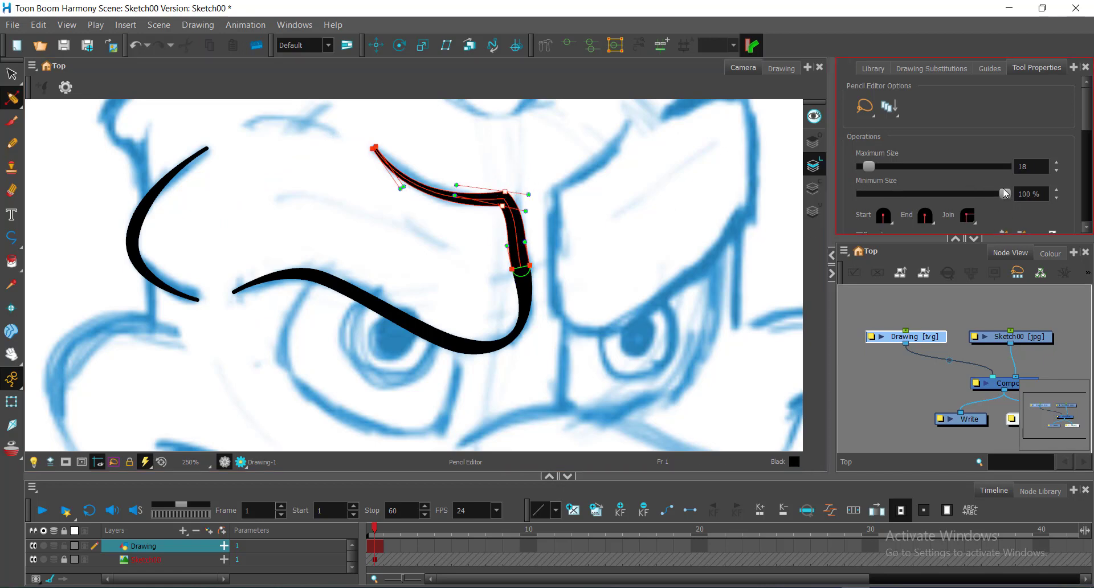
pyautogui.moveTo(873, 171); pyautogui.dragTo(871, 169)
pyautogui.click(601, 252)
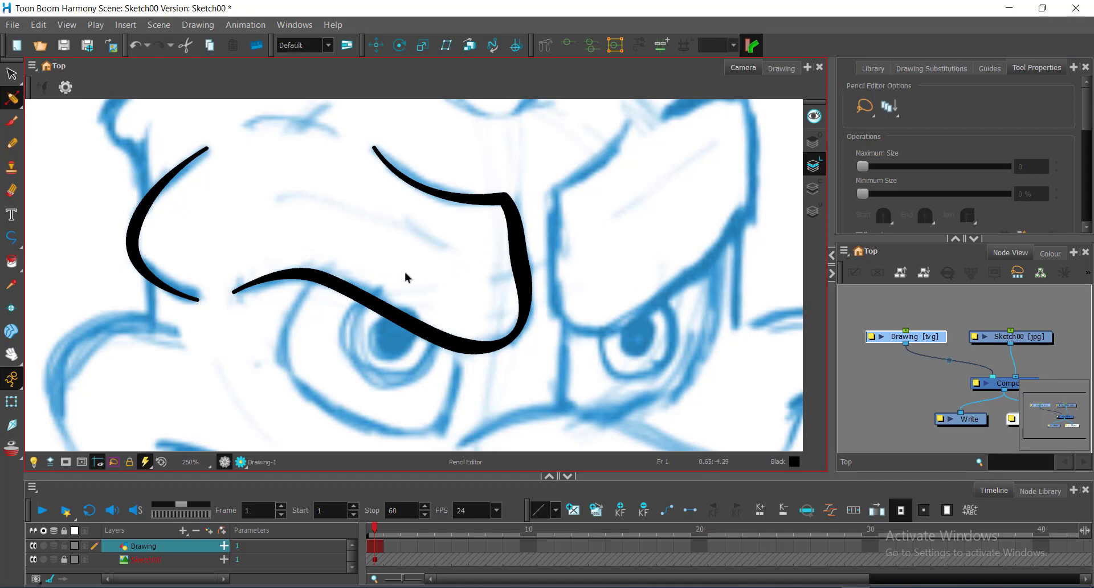
pyautogui.moveTo(457, 283)
pyautogui.mouseDown()
pyautogui.moveTo(384, 212)
pyautogui.moveTo(501, 257)
pyautogui.moveTo(541, 246)
pyautogui.moveTo(458, 243)
pyautogui.moveTo(416, 314)
pyautogui.mouseUp()
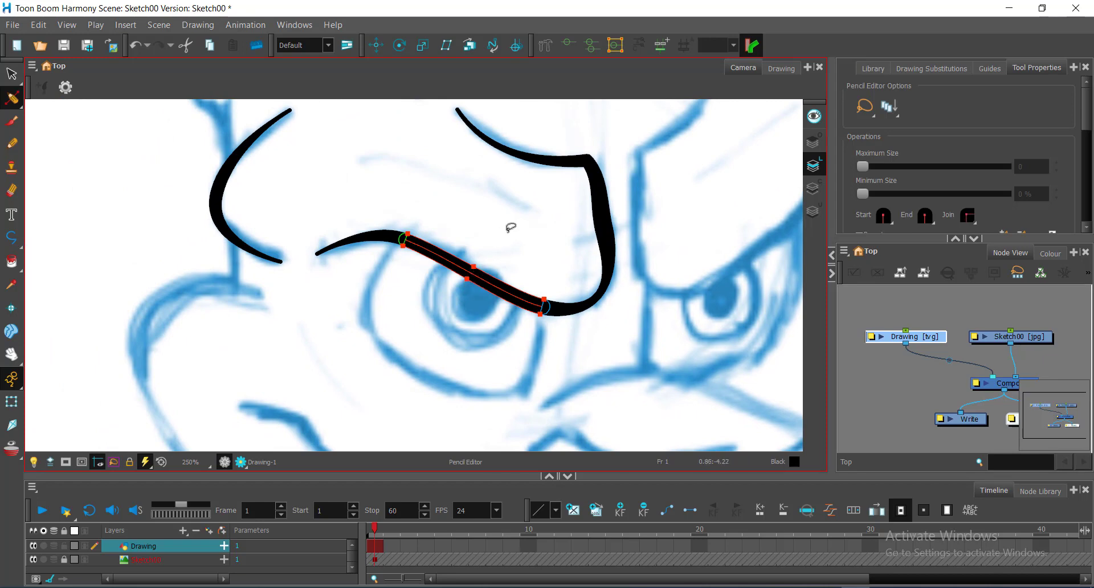
pyautogui.moveTo(508, 230)
pyautogui.mouseDown()
pyautogui.moveTo(494, 284)
pyautogui.moveTo(506, 229)
pyautogui.mouseUp()
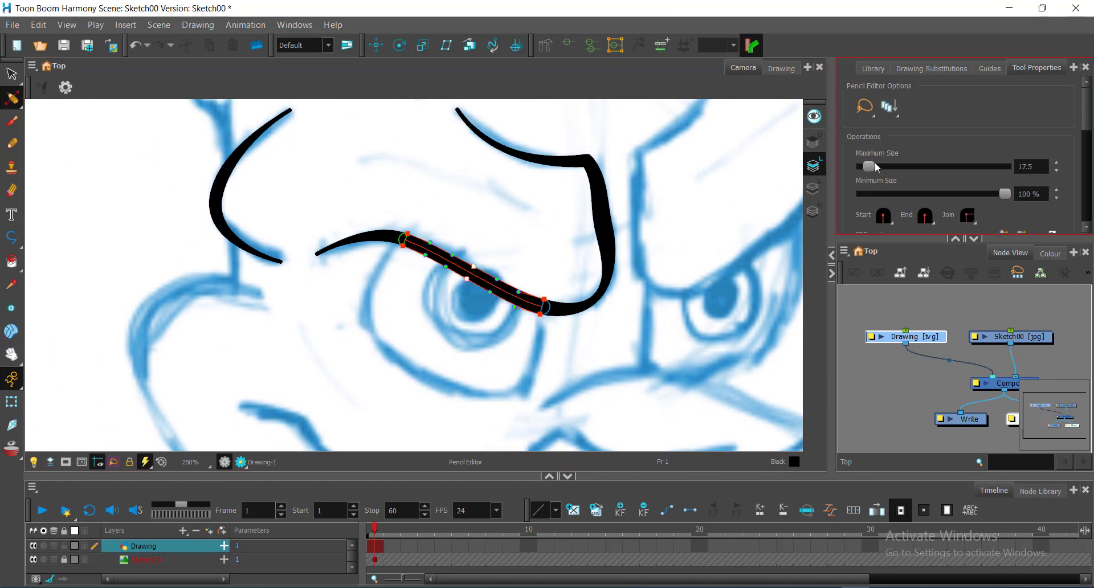
pyautogui.moveTo(870, 163); pyautogui.dragTo(868, 163)
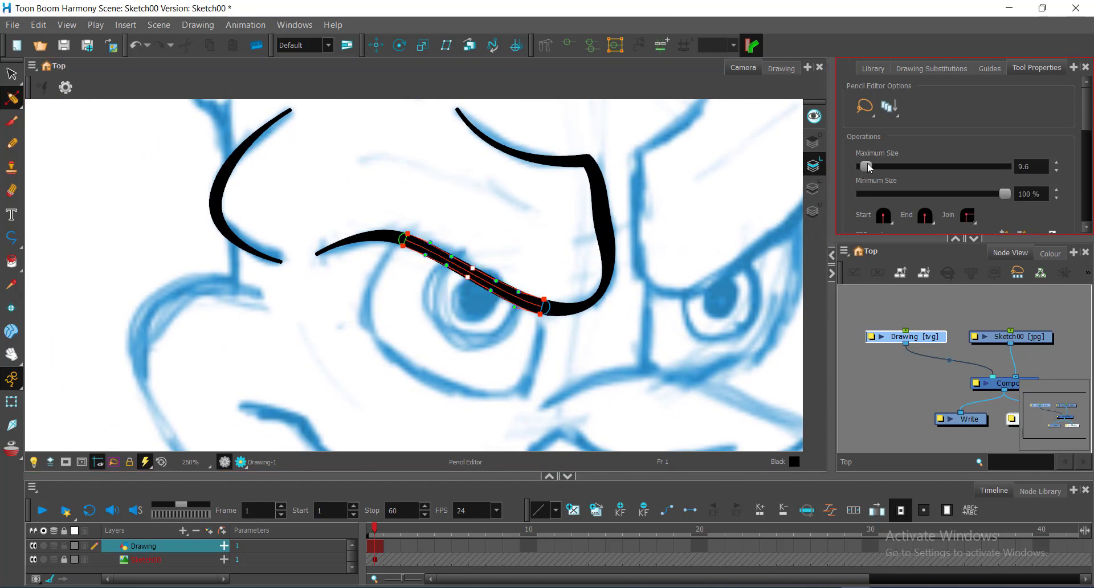
pyautogui.click(557, 223)
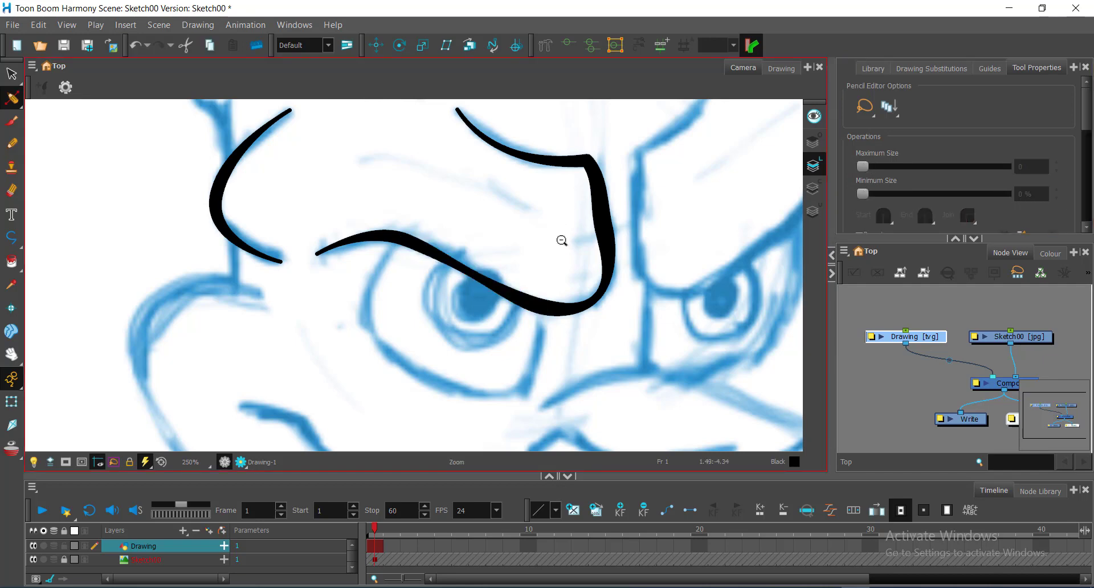
pyautogui.click(562, 241)
pyautogui.moveTo(532, 230)
pyautogui.mouseDown()
pyautogui.moveTo(464, 203)
pyautogui.moveTo(496, 262)
pyautogui.moveTo(538, 200)
pyautogui.moveTo(521, 242)
pyautogui.mouseUp()
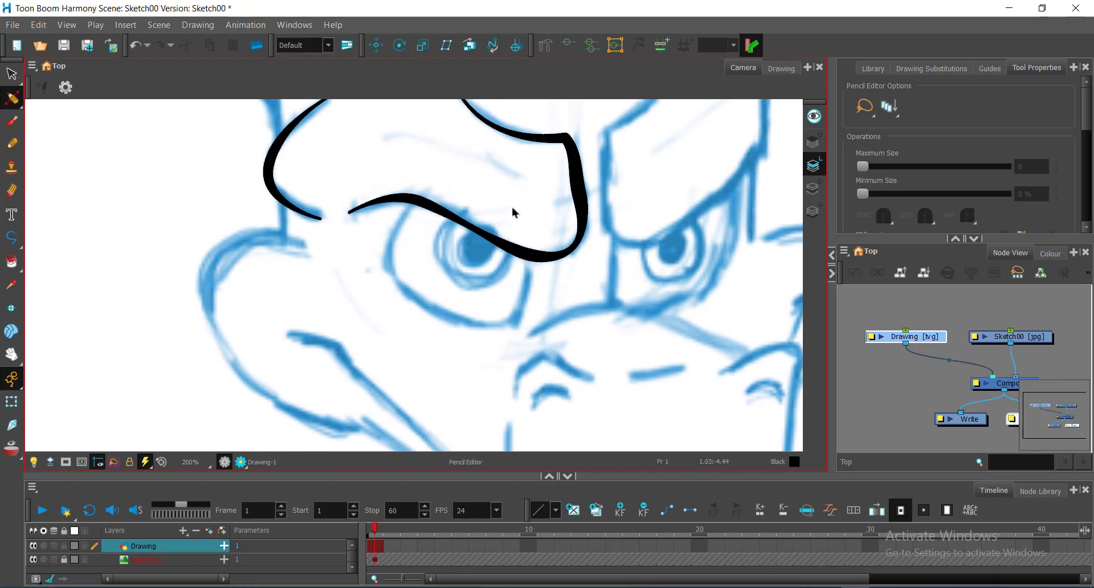
pyautogui.click(34, 561)
pyautogui.click(34, 559)
pyautogui.moveTo(368, 320); pyautogui.dragTo(328, 368)
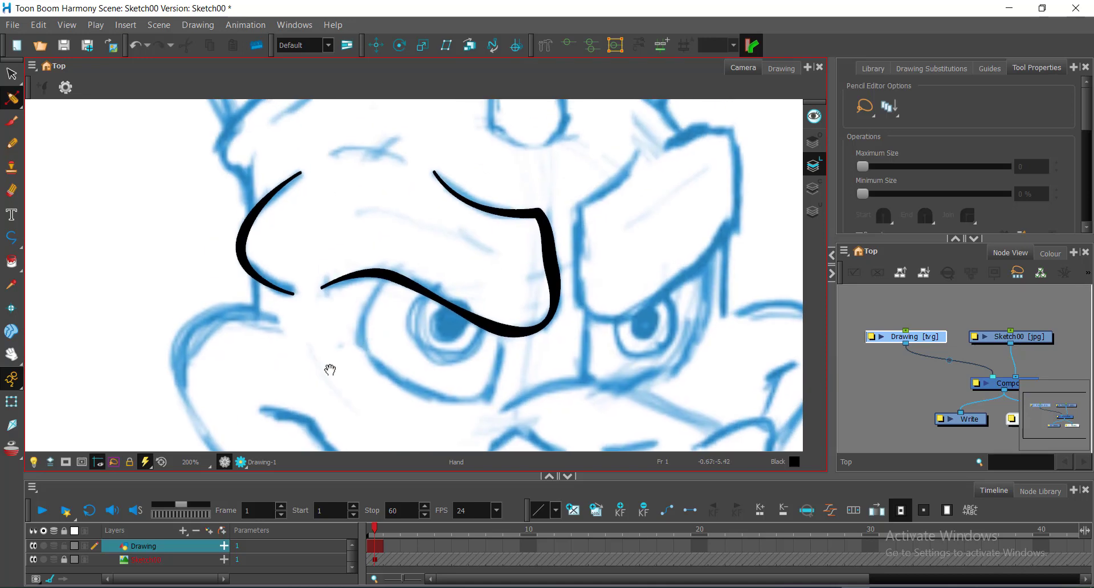
pyautogui.click(34, 561)
pyautogui.click(34, 561)
pyautogui.click(34, 561)
pyautogui.click(34, 561)
pyautogui.click(34, 561)
pyautogui.click(34, 561)
pyautogui.moveTo(596, 253); pyautogui.dragTo(601, 282)
pyautogui.moveTo(508, 289)
pyautogui.mouseDown()
pyautogui.moveTo(476, 205)
pyautogui.moveTo(415, 245)
pyautogui.mouseUp()
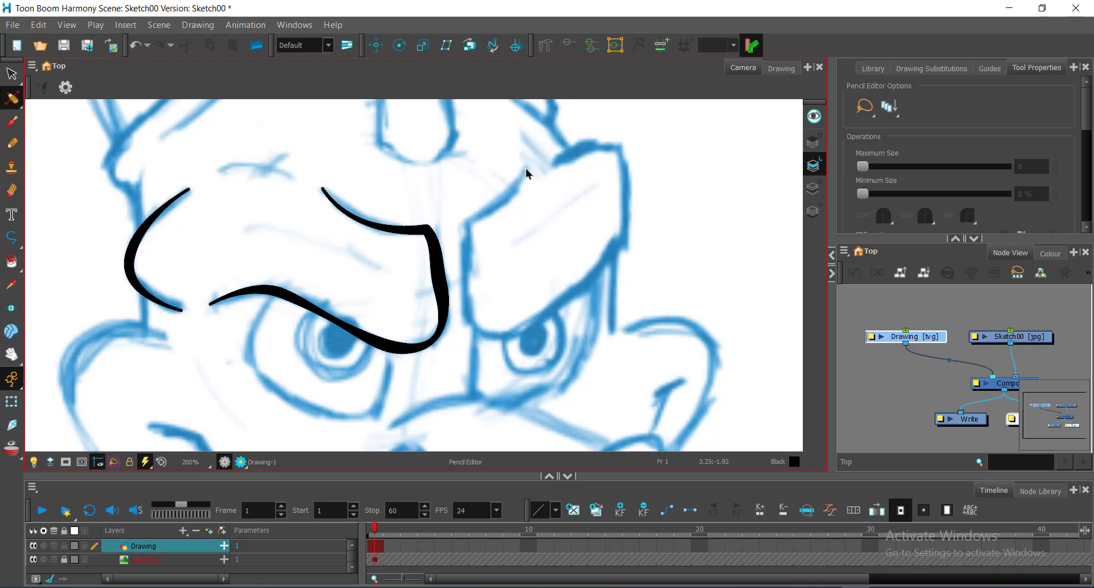
# Step: With the Polyline tool, begin tracing the right eyebrow, then undo the attempt to start over
pyautogui.hotkey('alt', '_')
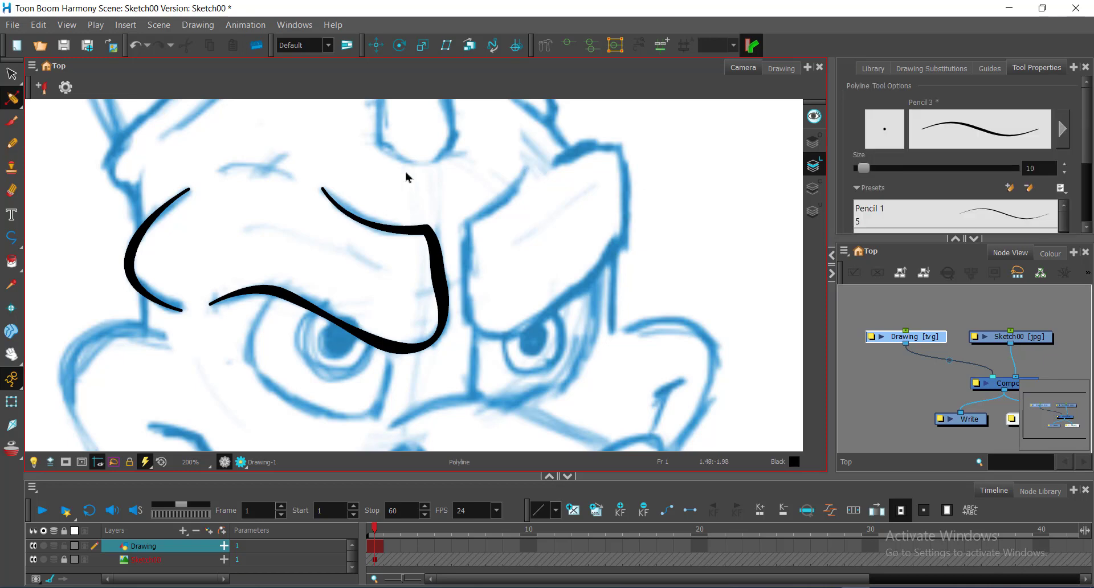
pyautogui.click(12, 238)
pyautogui.click(60, 283)
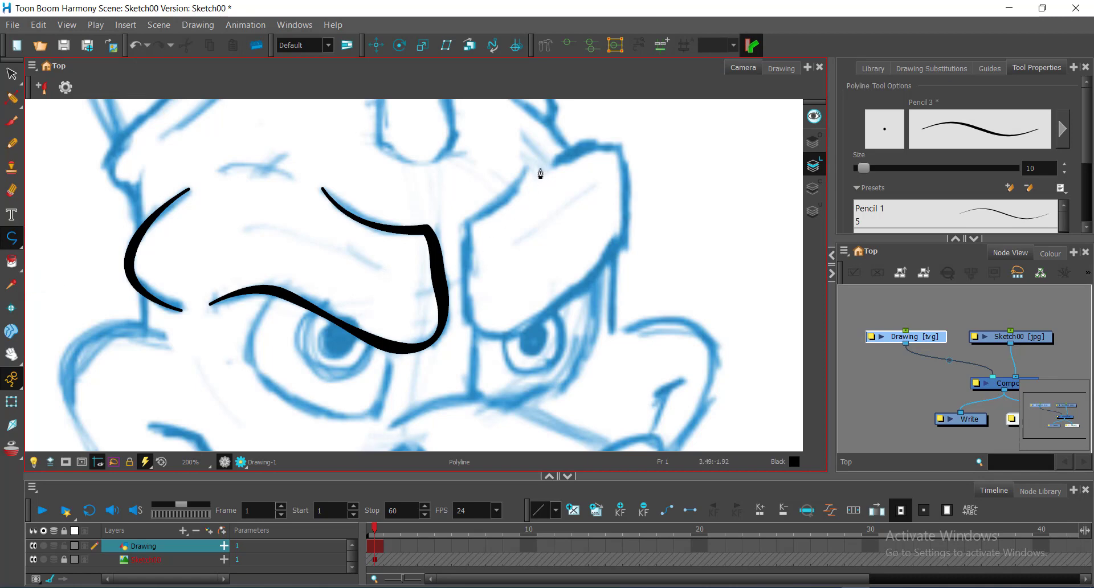
pyautogui.moveTo(467, 221); pyautogui.dragTo(436, 228)
pyautogui.doubleClick(465, 224)
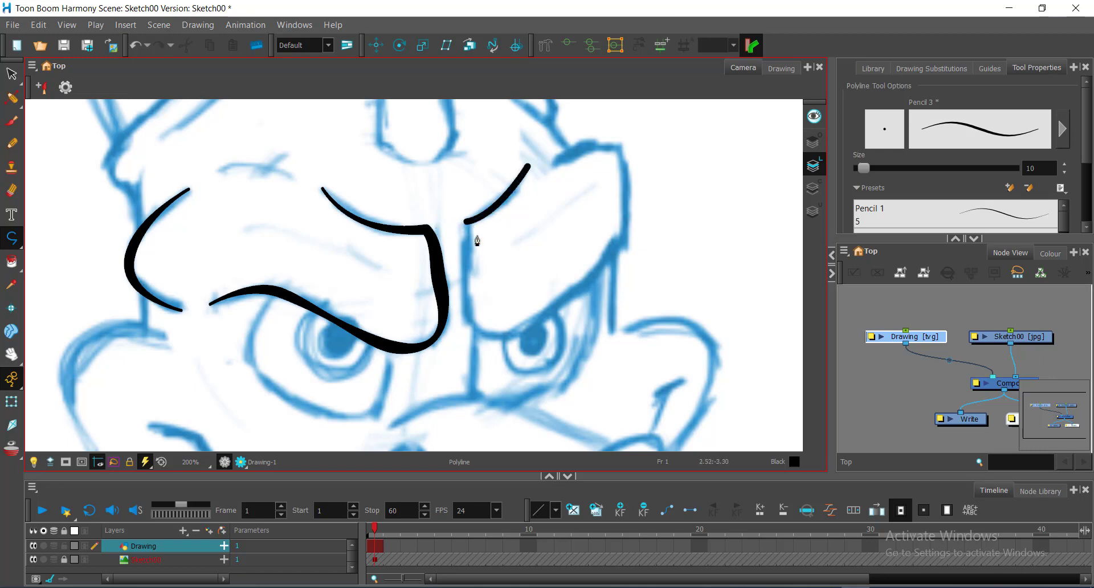
pyautogui.press('ctrl')
pyautogui.moveTo(485, 189)
pyautogui.mouseDown()
pyautogui.moveTo(514, 237)
pyautogui.moveTo(472, 226)
pyautogui.mouseUp()
pyautogui.moveTo(472, 323); pyautogui.dragTo(491, 347)
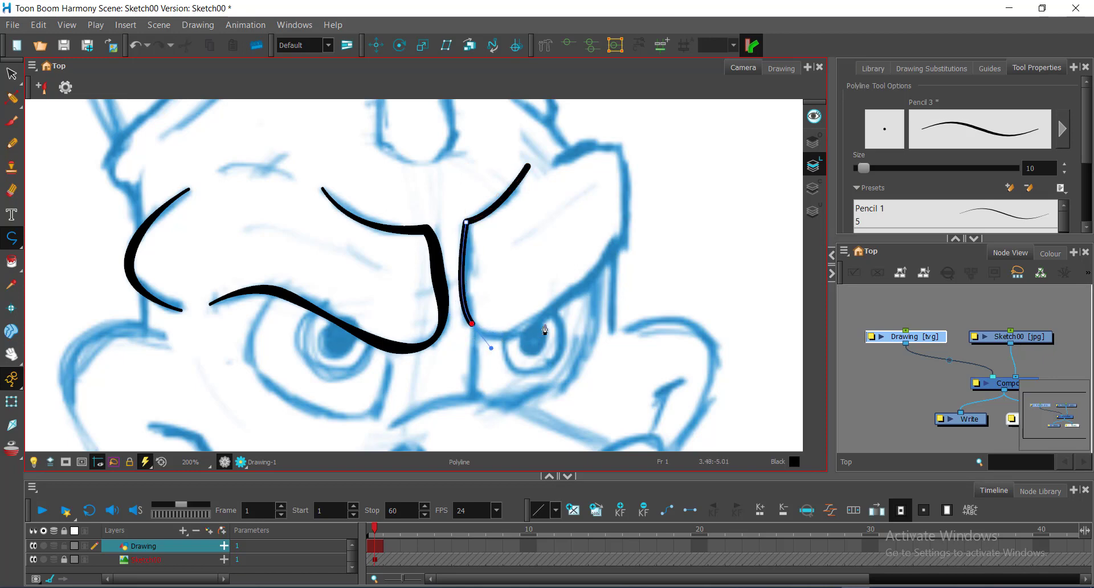
pyautogui.moveTo(575, 290); pyautogui.dragTo(595, 261)
pyautogui.hotkey('ctrl', 'z')
pyautogui.hotkey('ctrl', 'z')
pyautogui.hotkey('ctrl', 'z')
pyautogui.press('Escape')
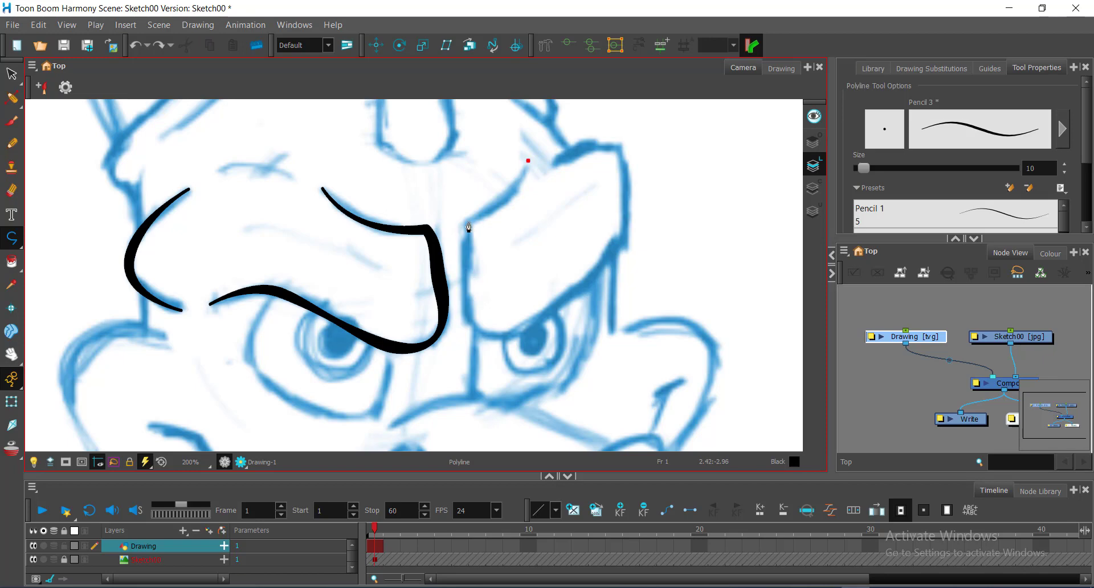
# Step: Redraw the right brow outline down its inner edge, along the underside, up the outer edge and back
pyautogui.moveTo(467, 223); pyautogui.dragTo(433, 238)
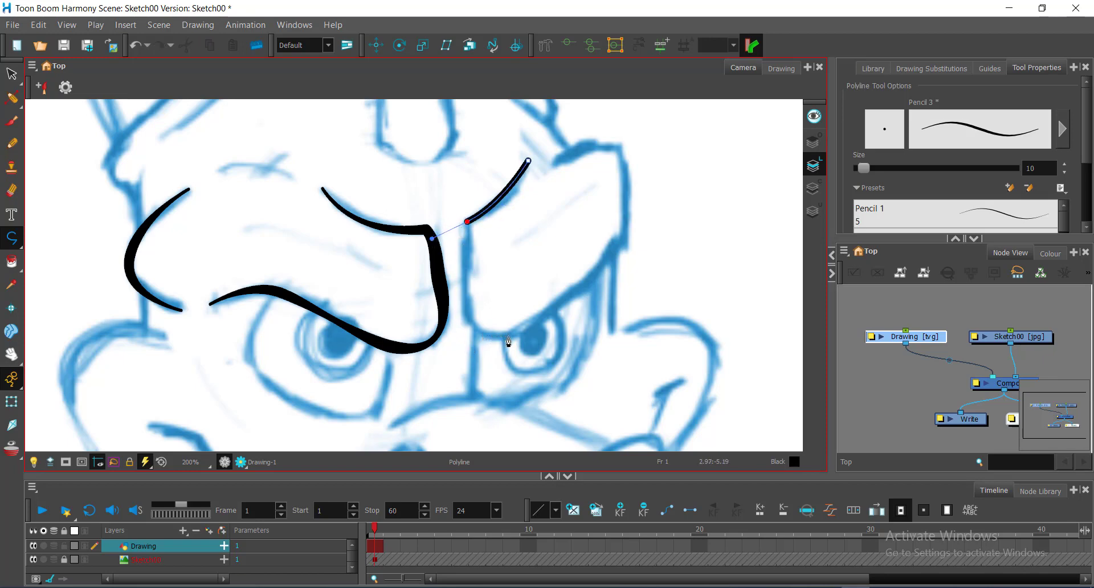
pyautogui.moveTo(508, 338); pyautogui.dragTo(546, 325)
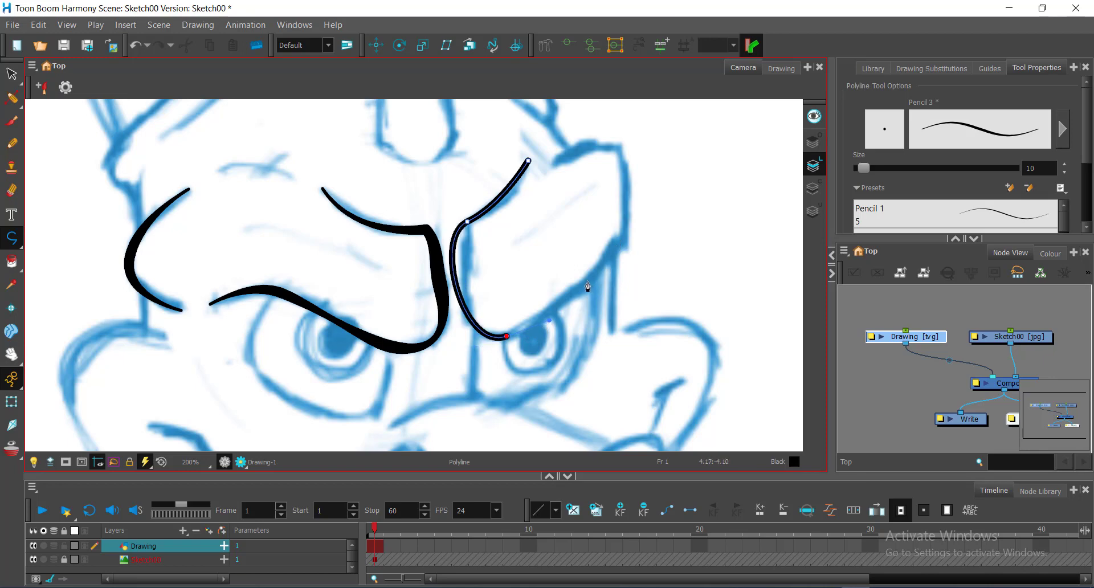
pyautogui.moveTo(619, 274); pyautogui.dragTo(619, 272)
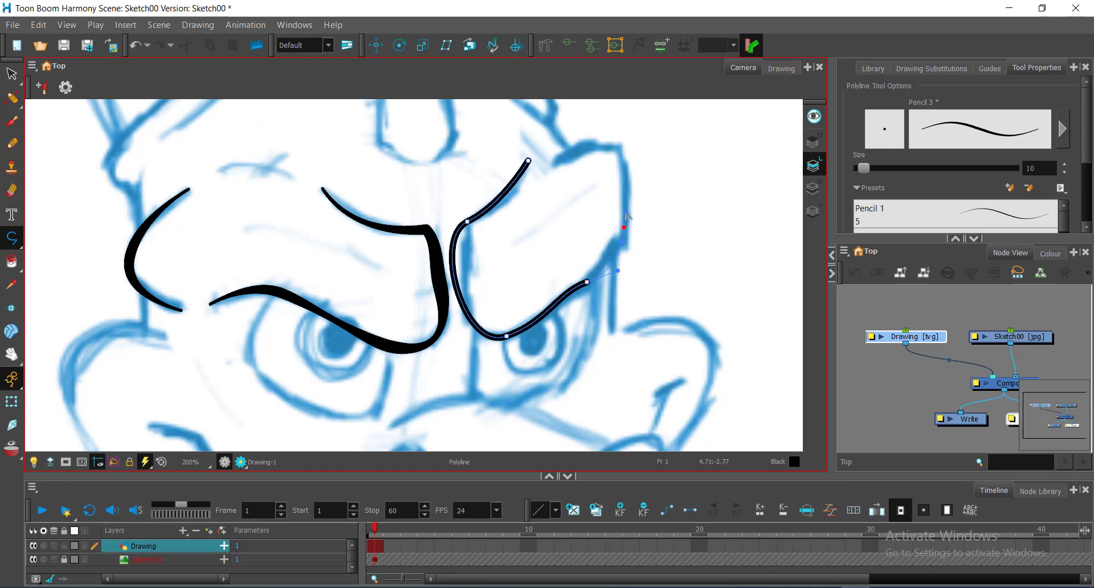
pyautogui.click(623, 225)
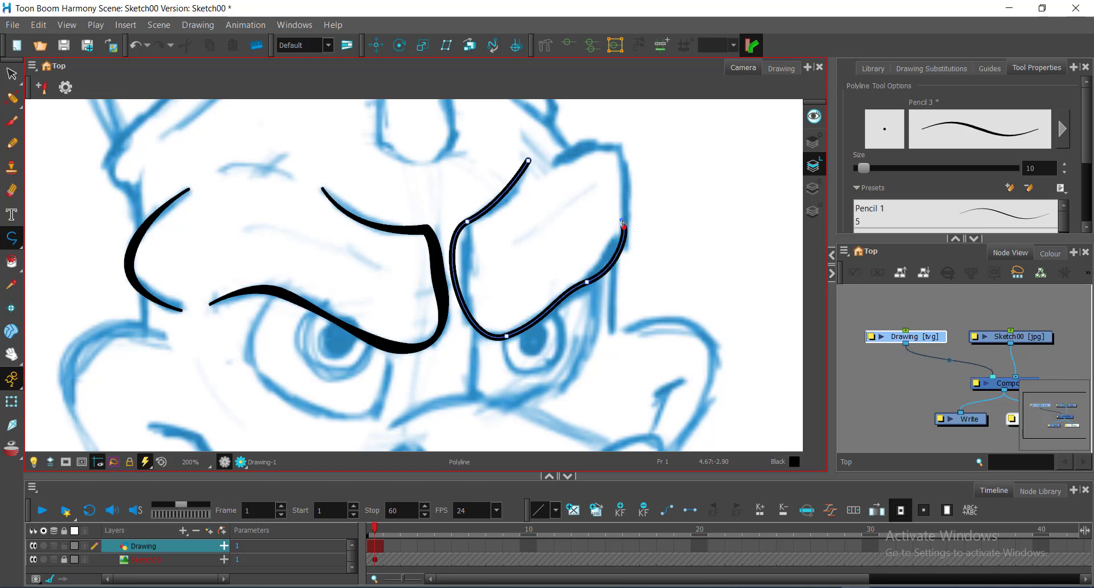
pyautogui.click(615, 147)
pyautogui.moveTo(553, 163); pyautogui.dragTo(515, 201)
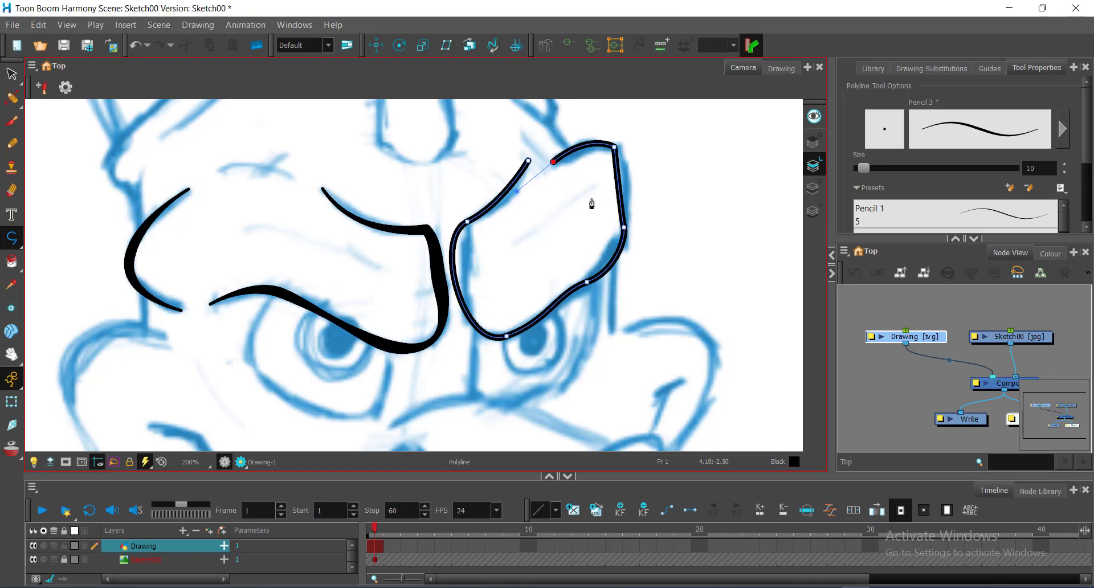
# Step: In the Contour Editor, select the right eyebrow stroke and bend its lower-right curve upward
pyautogui.hotkey('shift', 'a')
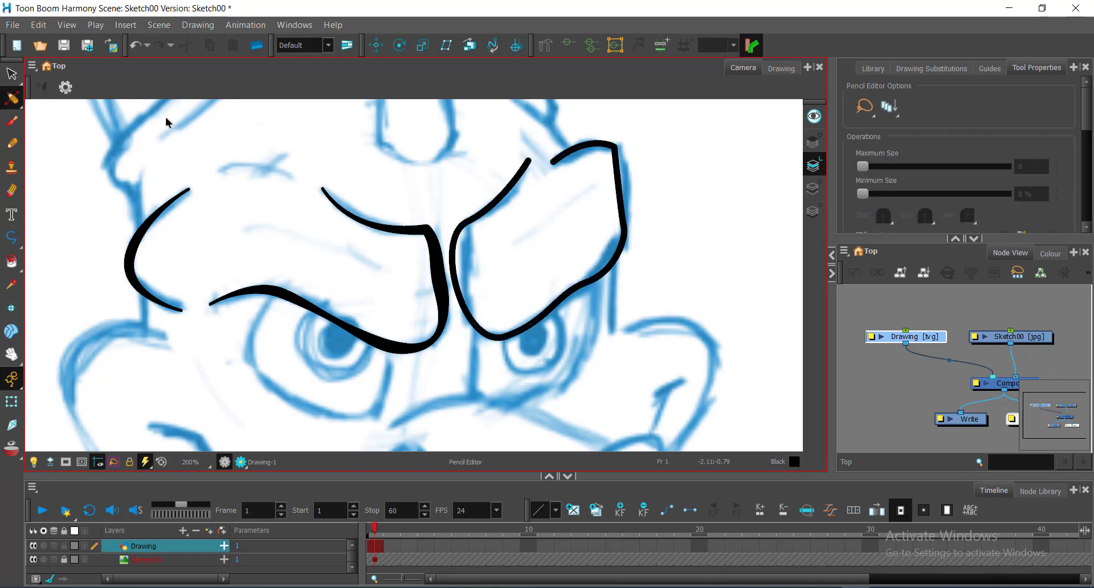
pyautogui.click(15, 102)
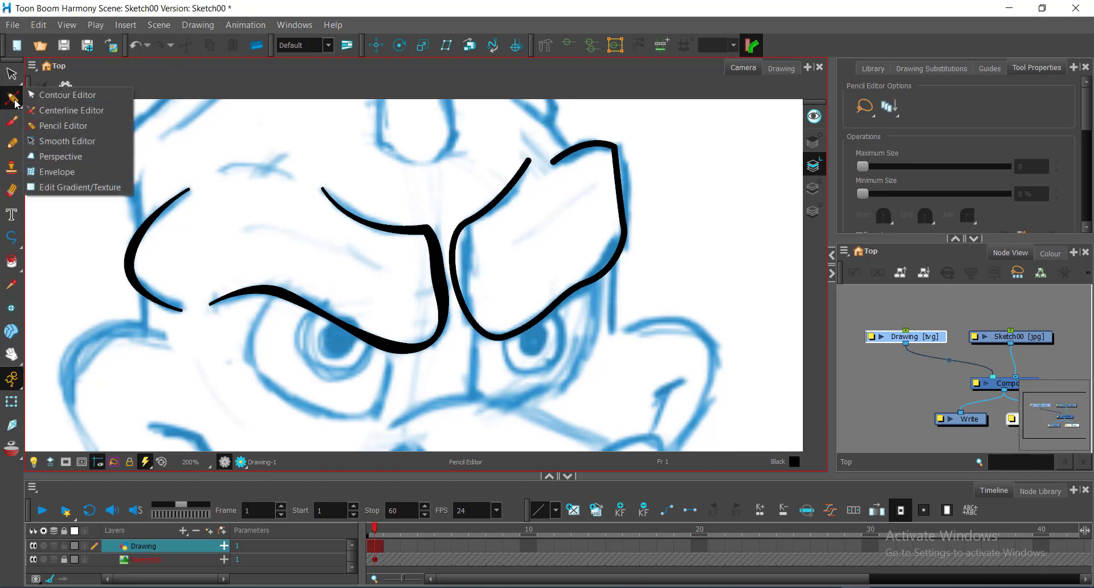
pyautogui.click(72, 94)
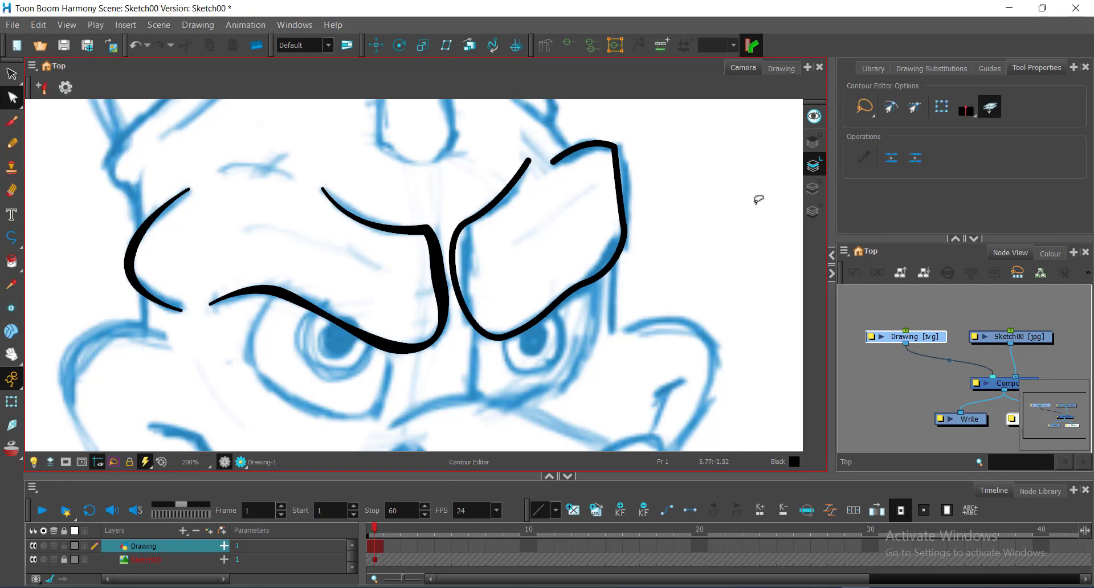
pyautogui.click(557, 150)
pyautogui.click(624, 227)
pyautogui.moveTo(625, 228); pyautogui.dragTo(628, 187)
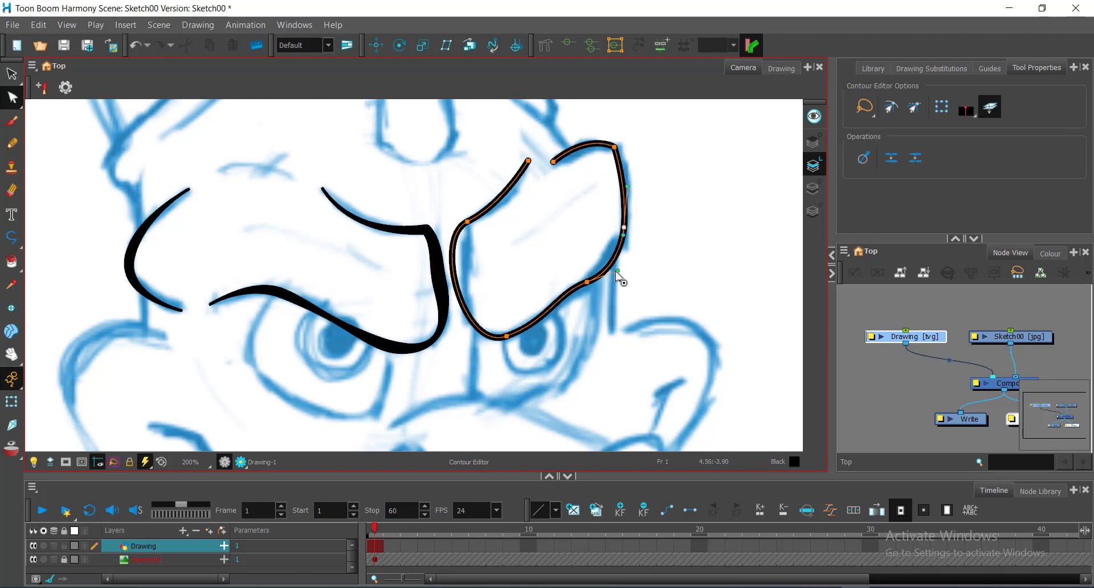
pyautogui.moveTo(618, 271); pyautogui.dragTo(618, 245)
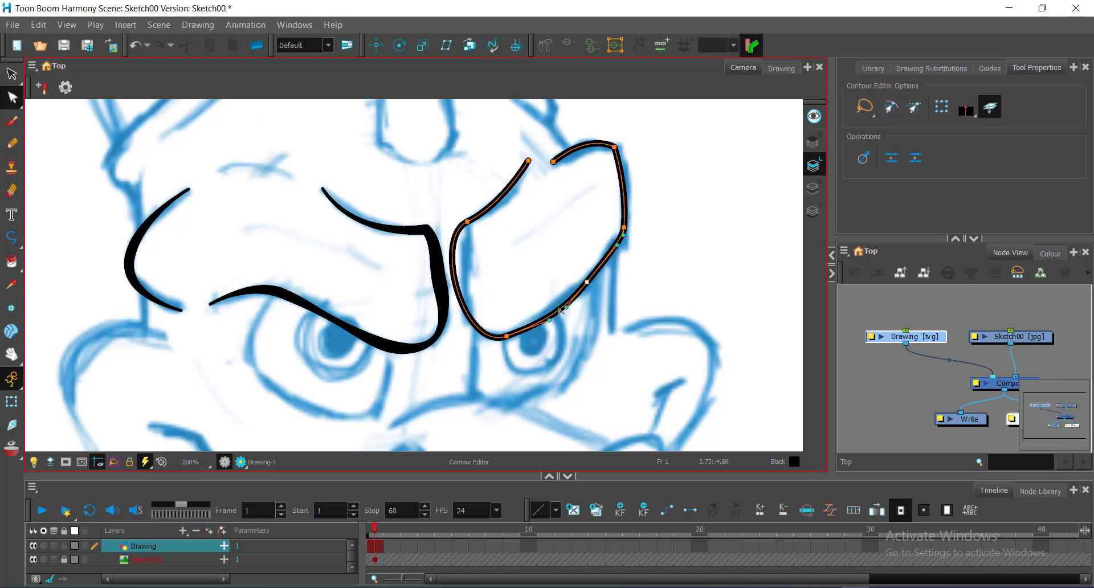
# Step: Zoom in, add a point on the brow's inner side, and reshape its lower curve and inner top
pyautogui.press('space')
pyautogui.scroll(1, 562, 302)
pyautogui.moveTo(469, 200); pyautogui.dragTo(505, 254)
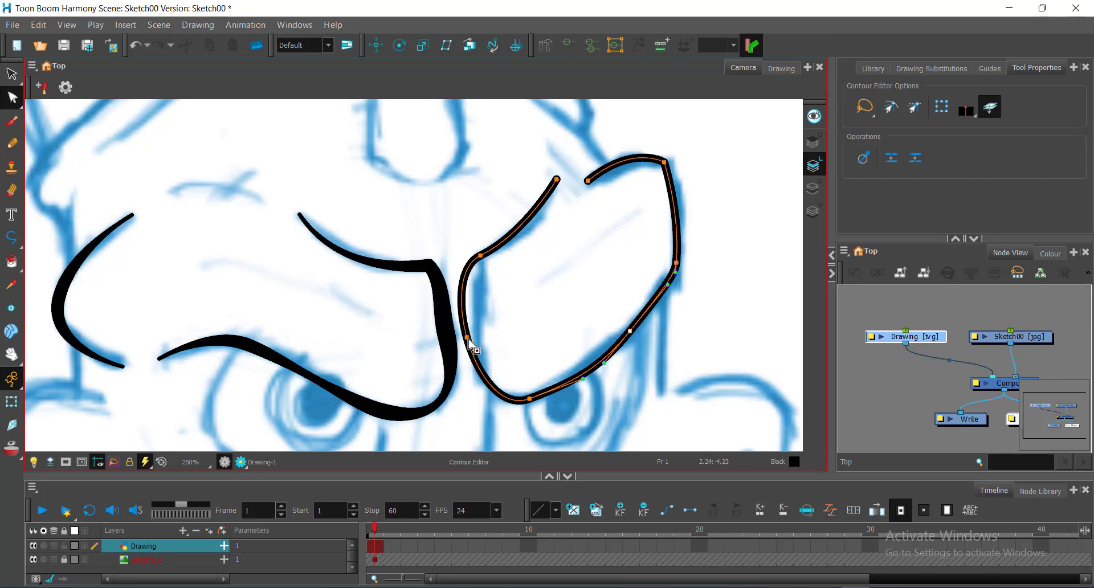
pyautogui.moveTo(468, 342); pyautogui.dragTo(482, 312)
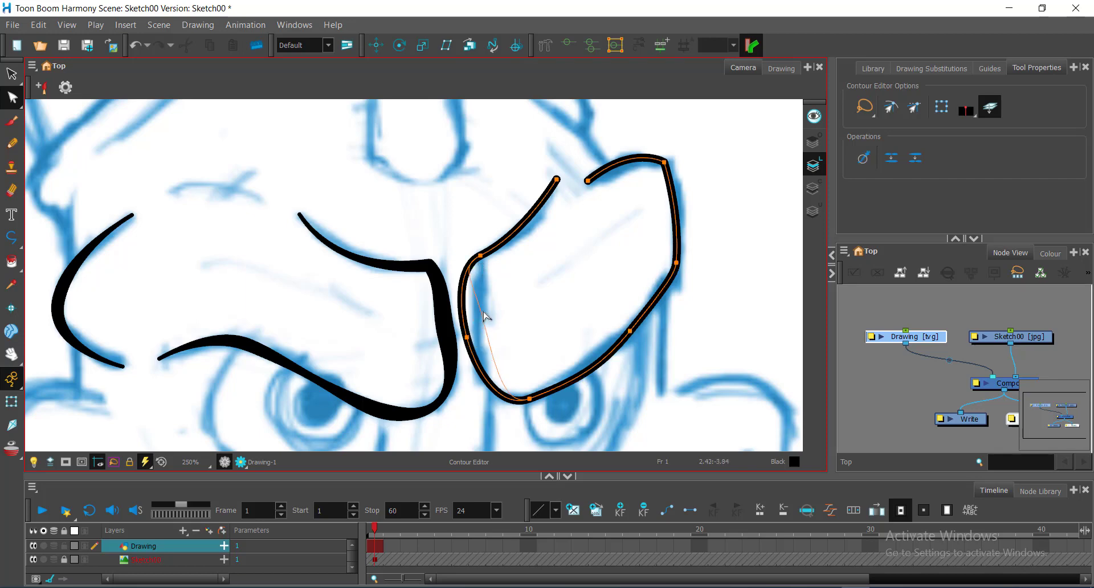
pyautogui.click(530, 398)
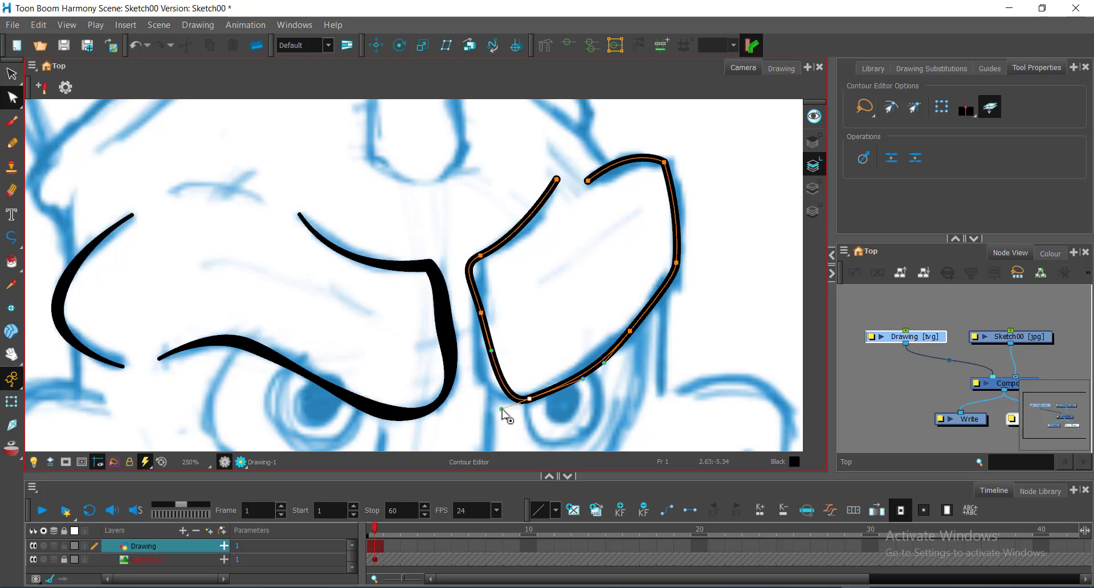
pyautogui.moveTo(495, 407); pyautogui.dragTo(467, 415)
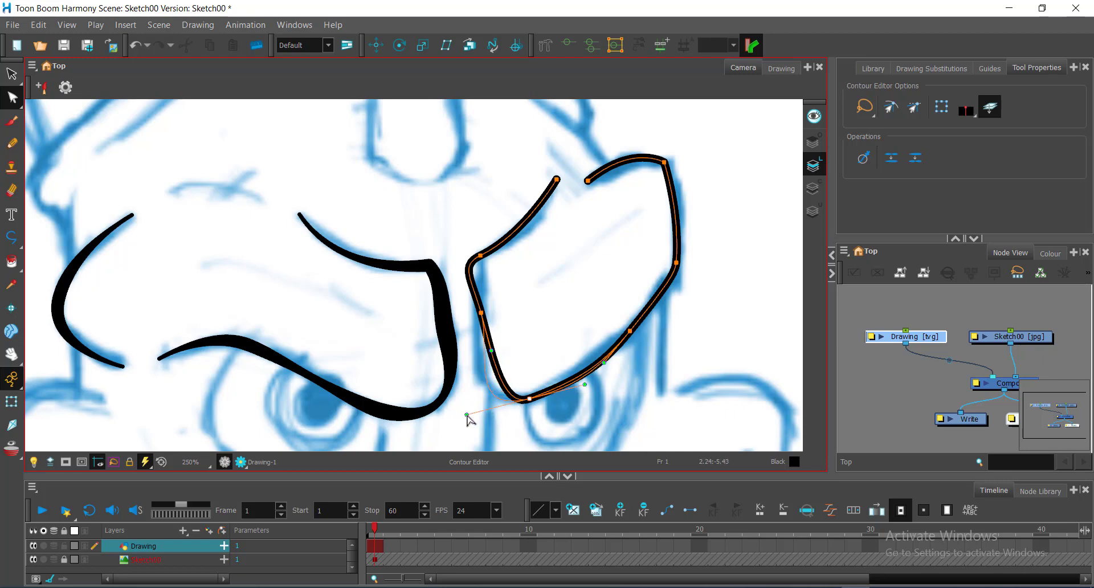
pyautogui.click(491, 350)
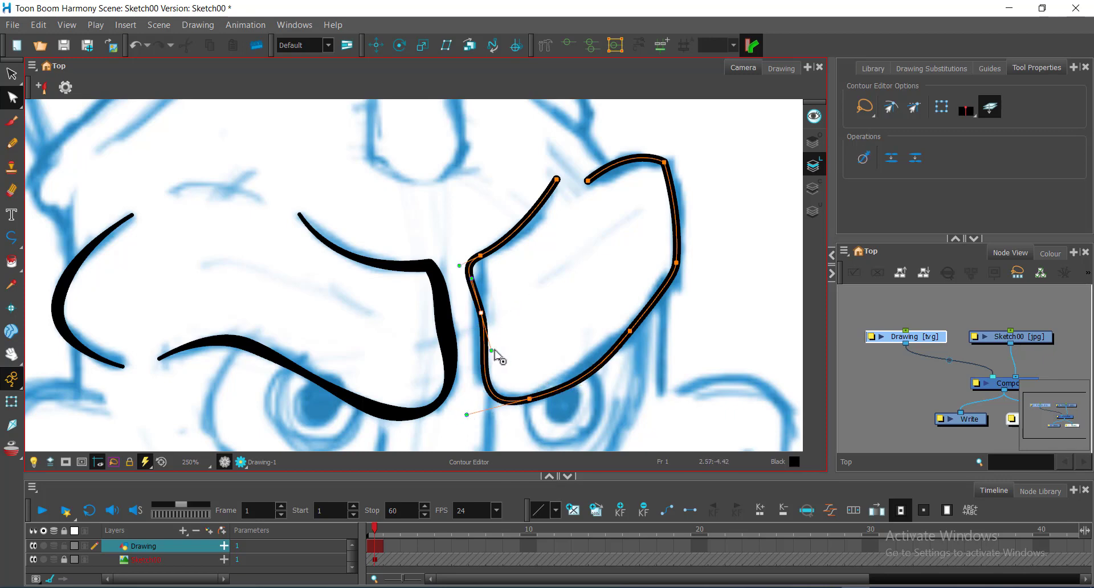
pyautogui.moveTo(492, 350); pyautogui.dragTo(486, 349)
pyautogui.click(481, 256)
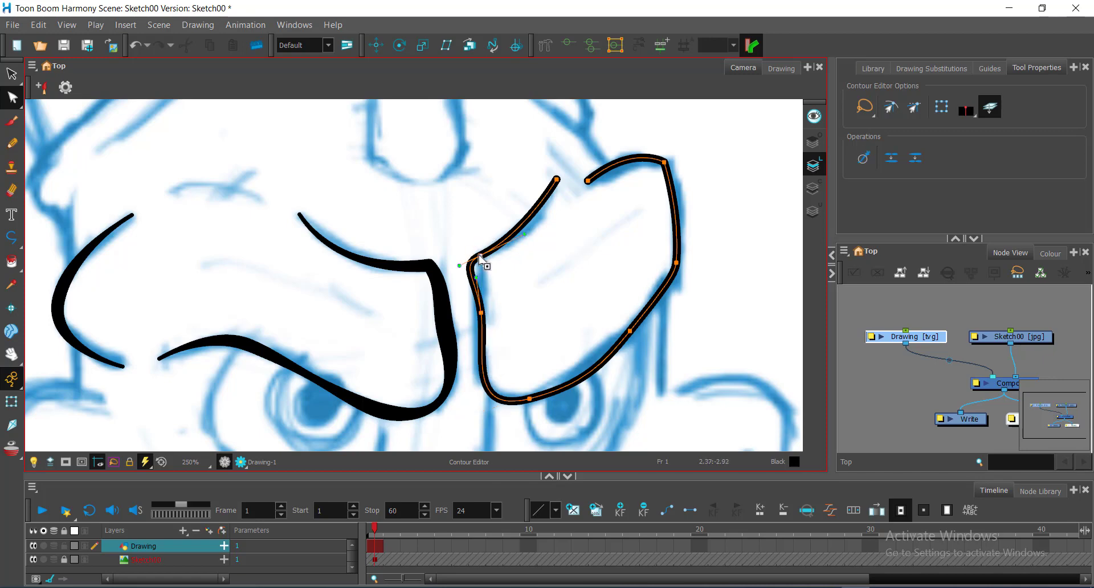
pyautogui.moveTo(480, 256); pyautogui.dragTo(493, 249)
# Step: Pan to the brow's upper right and select its top-right corner point
pyautogui.press('space')
pyautogui.moveTo(582, 290); pyautogui.dragTo(518, 239)
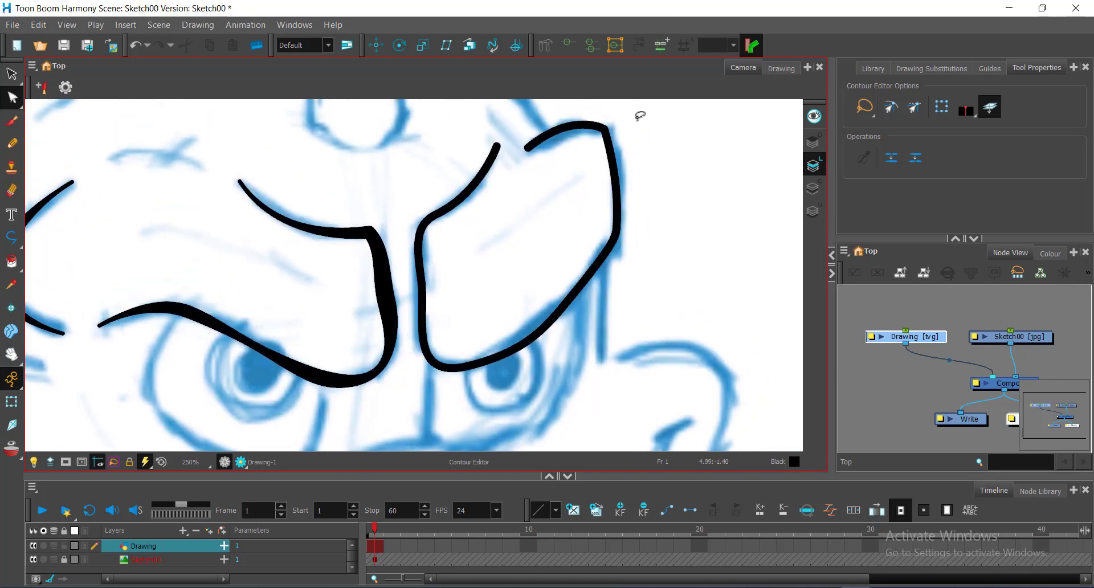
pyautogui.moveTo(634, 117)
pyautogui.mouseDown()
pyautogui.moveTo(583, 168)
pyautogui.moveTo(634, 159)
pyautogui.moveTo(592, 195)
pyautogui.moveTo(590, 215)
pyautogui.mouseUp()
pyautogui.press('space')
pyautogui.moveTo(553, 169)
pyautogui.mouseDown()
pyautogui.moveTo(552, 213)
pyautogui.moveTo(563, 184)
pyautogui.mouseUp()
pyautogui.click(609, 194)
pyautogui.moveTo(594, 151)
pyautogui.mouseDown()
pyautogui.moveTo(563, 208)
pyautogui.moveTo(588, 208)
pyautogui.mouseUp()
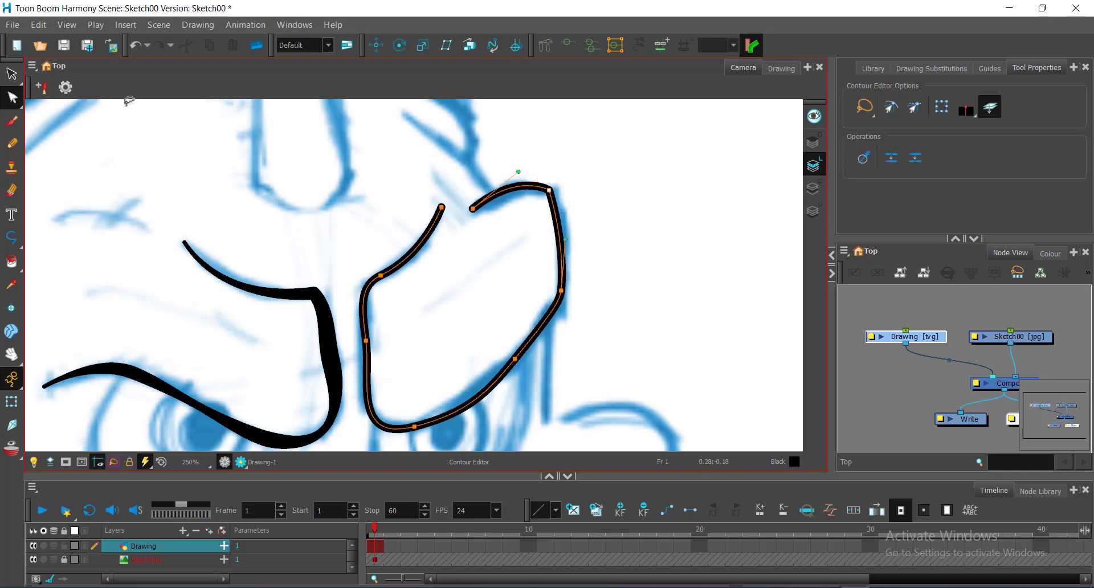
# Step: Open the Keyboard Shortcuts settings from the Edit menu
pyautogui.click(13, 100)
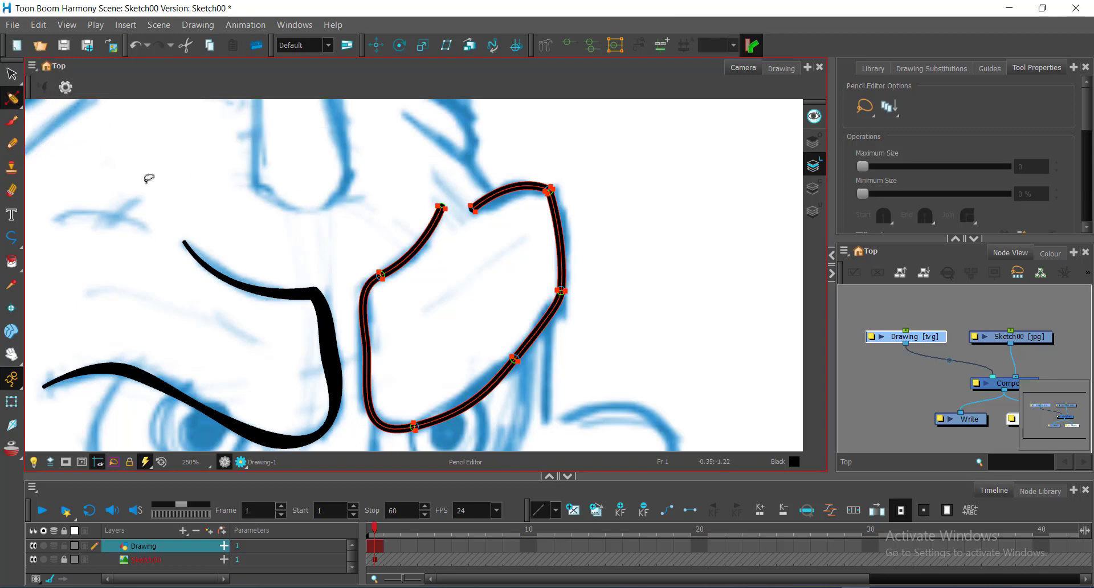
pyautogui.click(42, 25)
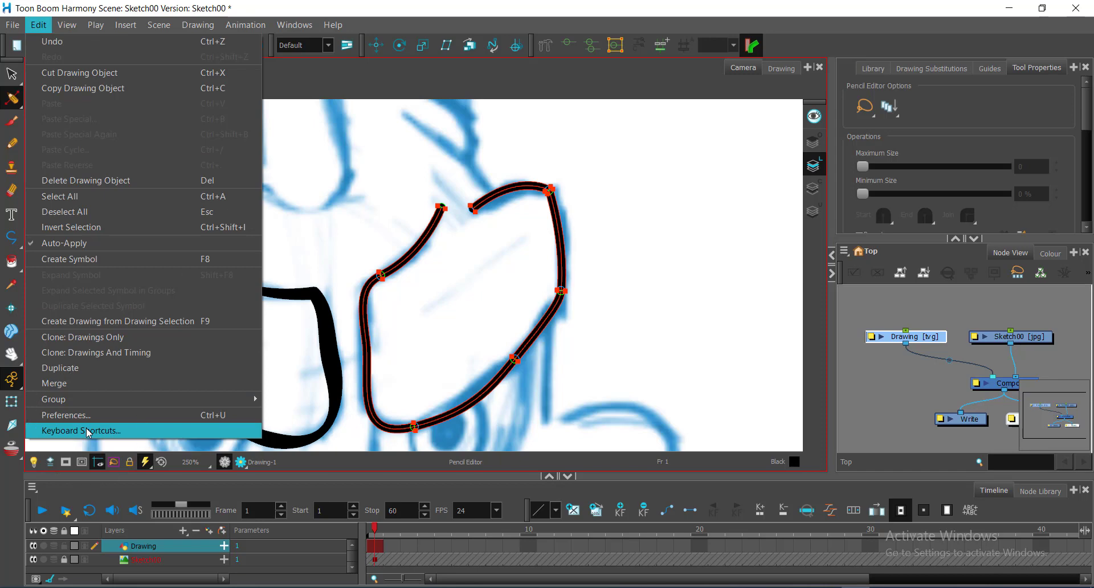
pyautogui.click(87, 431)
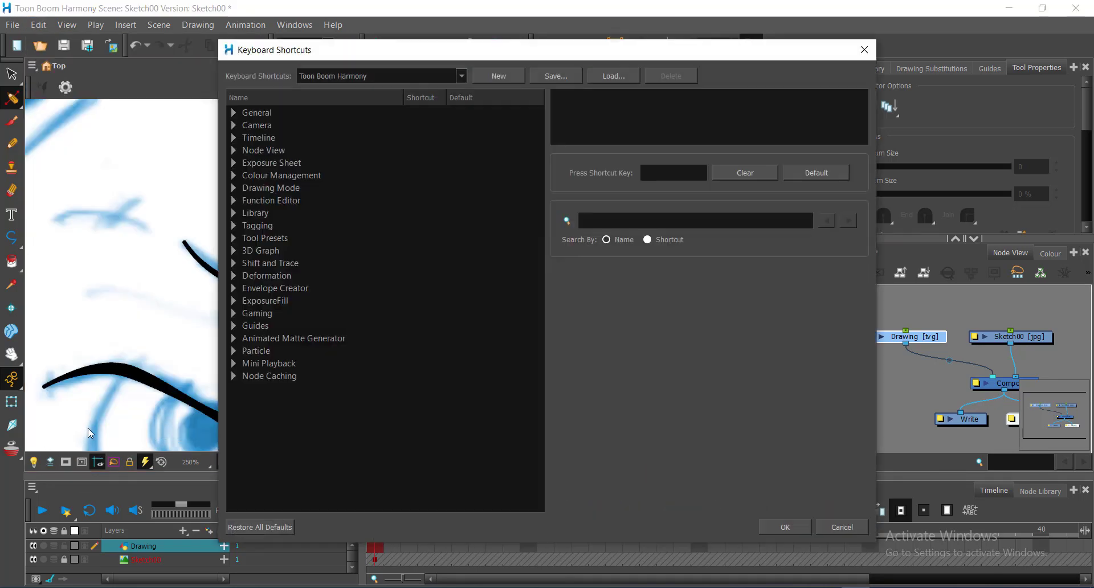
pyautogui.click(361, 378)
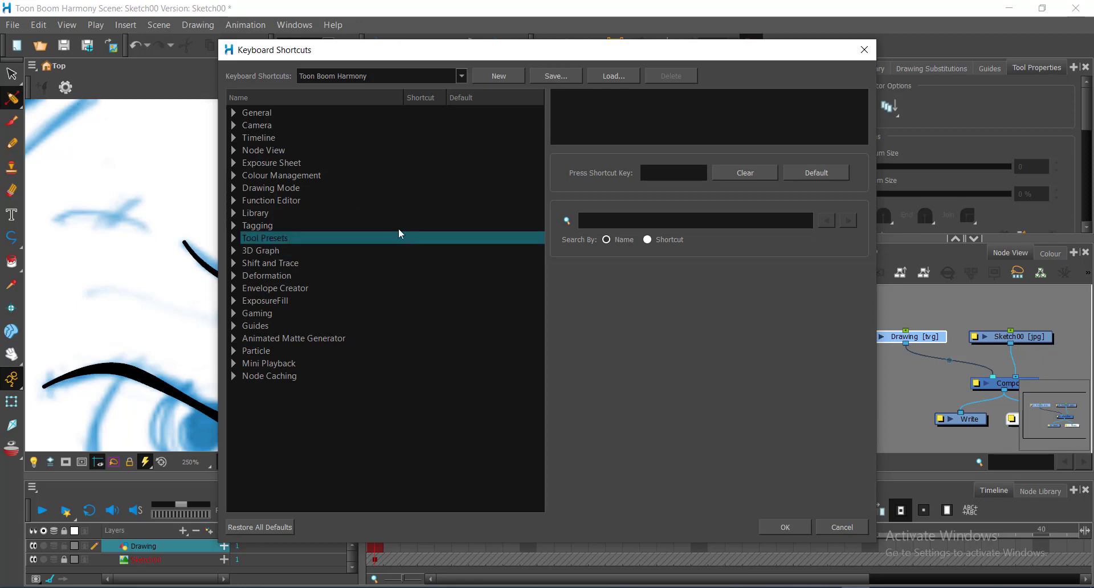
# Step: Expand Drawing Mode and select Contour Editor Tool to read its assigned shortcut, A
pyautogui.click(234, 187)
pyautogui.click(233, 188)
pyautogui.click(233, 188)
pyautogui.press('ctrl')
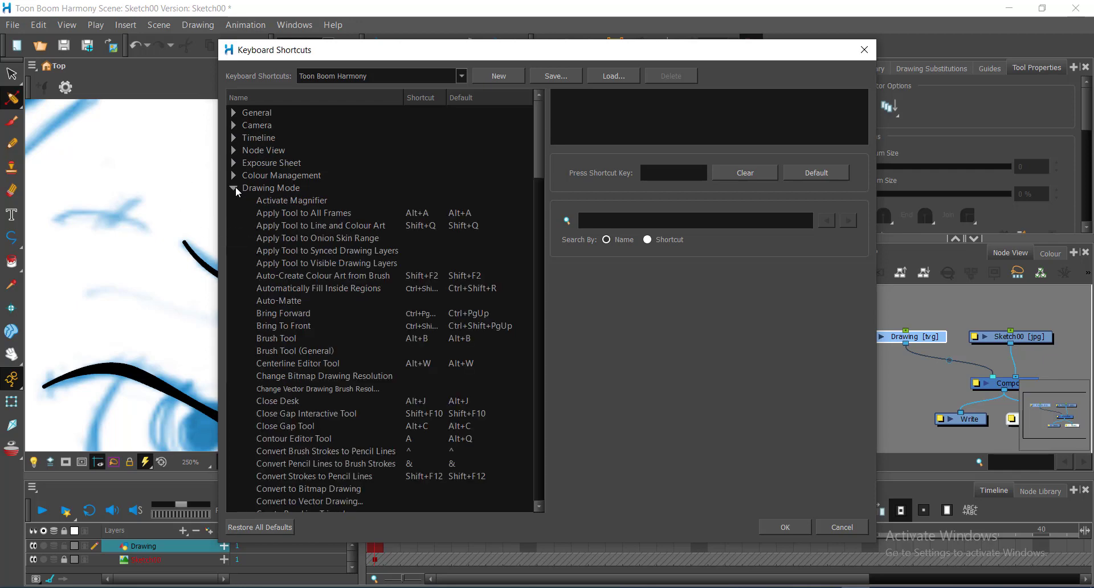
pyautogui.scroll(-4, 323, 276)
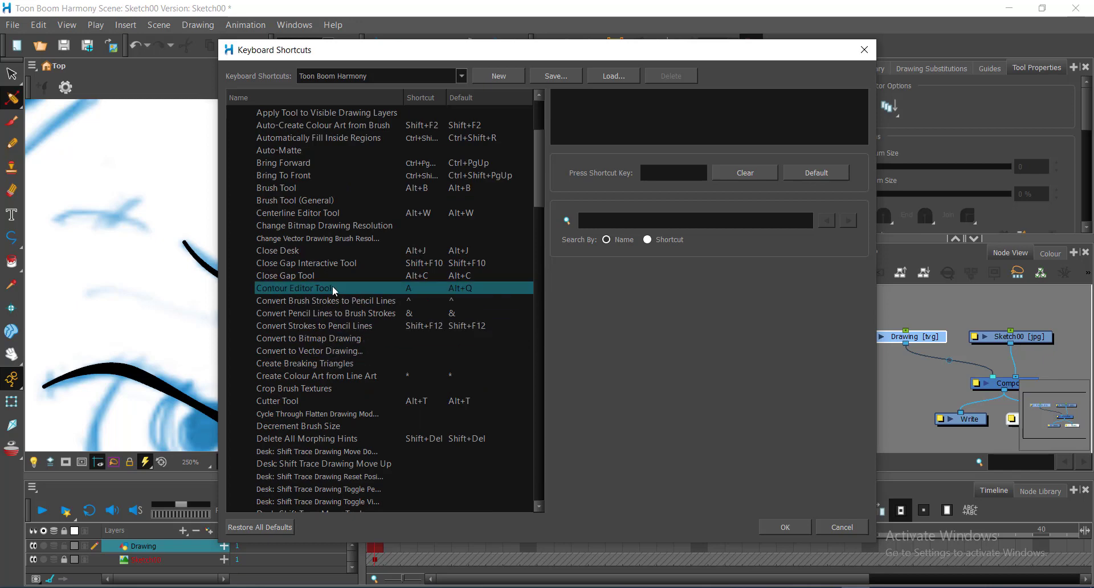
pyautogui.click(415, 288)
pyautogui.click(482, 289)
pyautogui.press('ctrl')
pyautogui.press('ctrl')
pyautogui.press('ctrl')
pyautogui.click(416, 289)
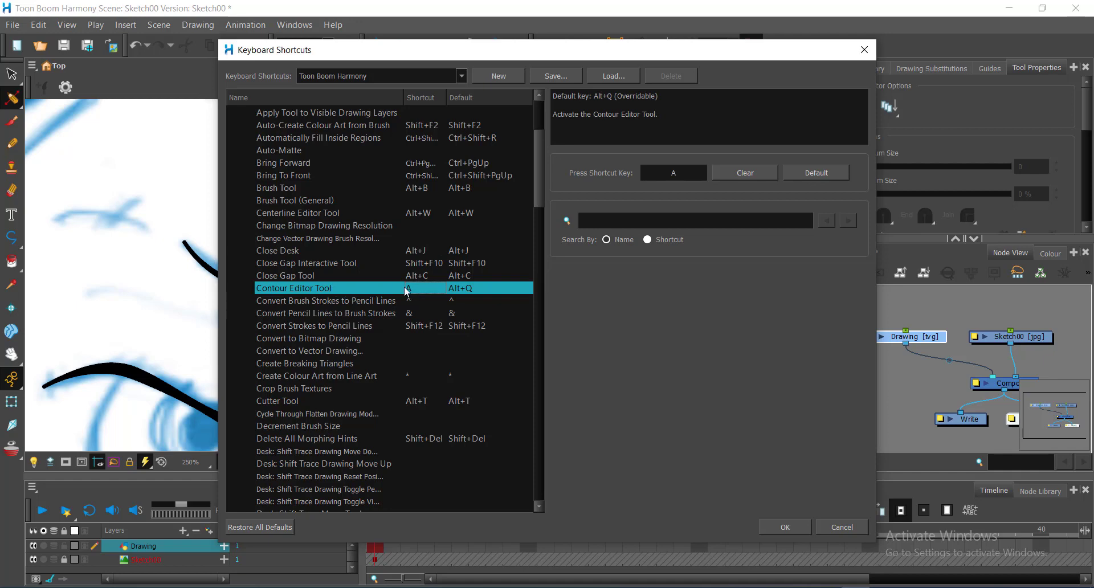
pyautogui.click(306, 287)
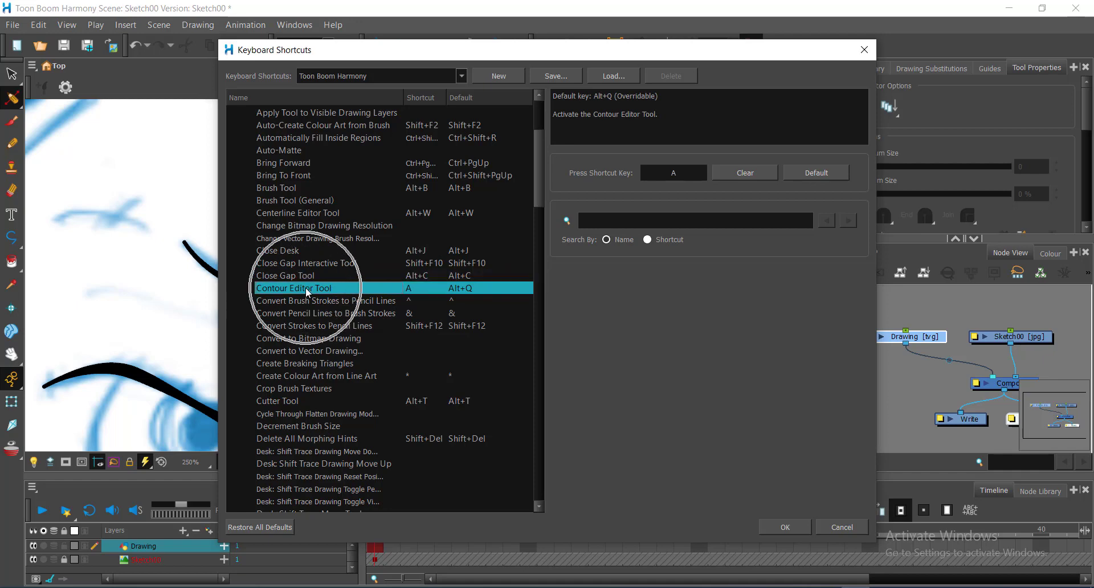
pyautogui.click(688, 173)
pyautogui.click(688, 172)
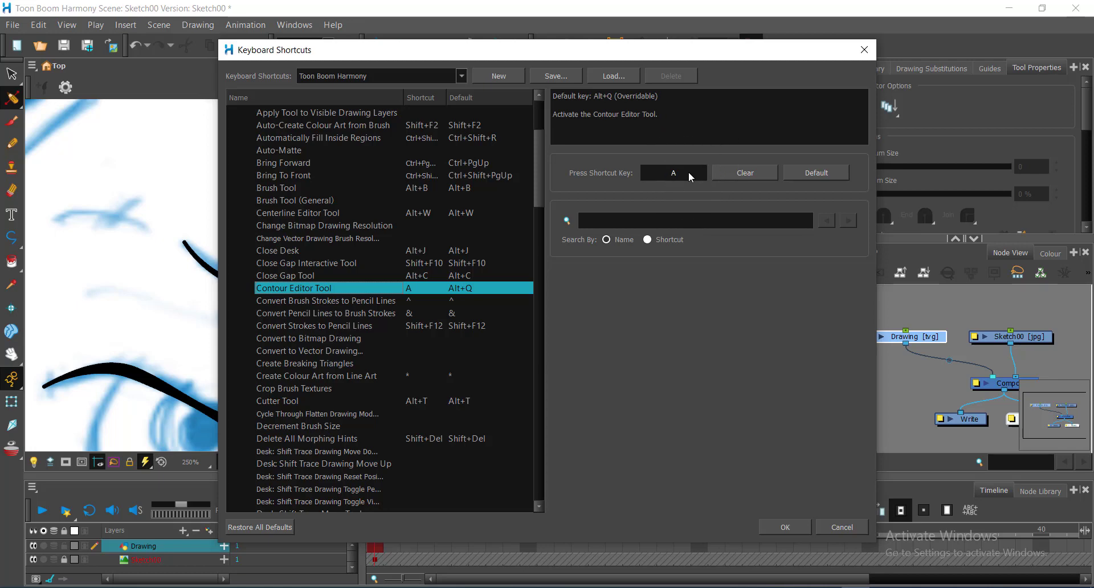
# Step: Close the shortcut settings and thicken the brow line's top-right point in the Pencil Editor
pyautogui.click(799, 531)
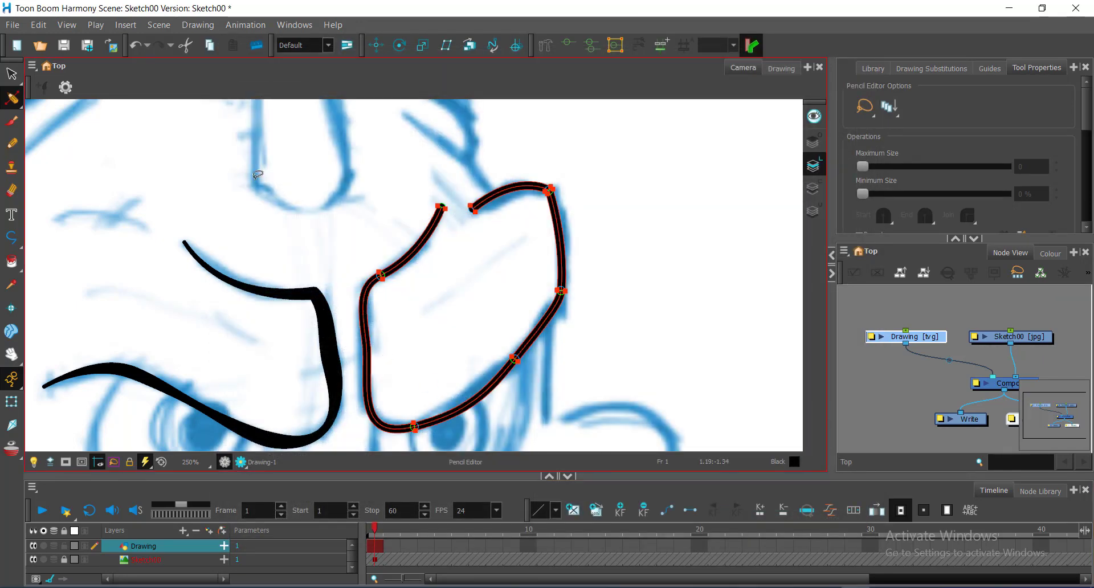
pyautogui.hotkey('alt', 'q')
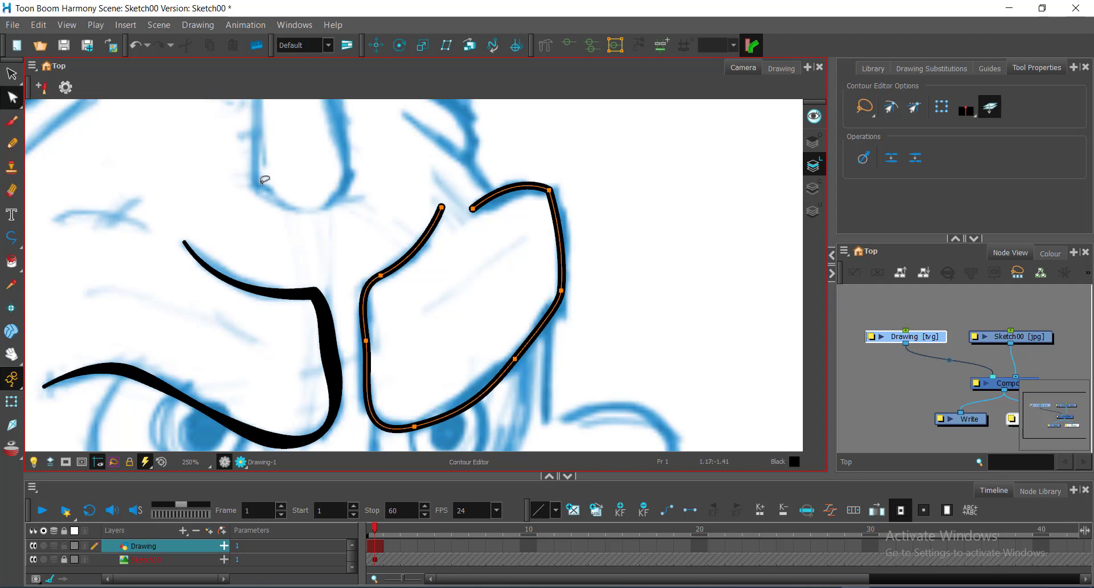
pyautogui.hotkey('alt', 'shift', 'q')
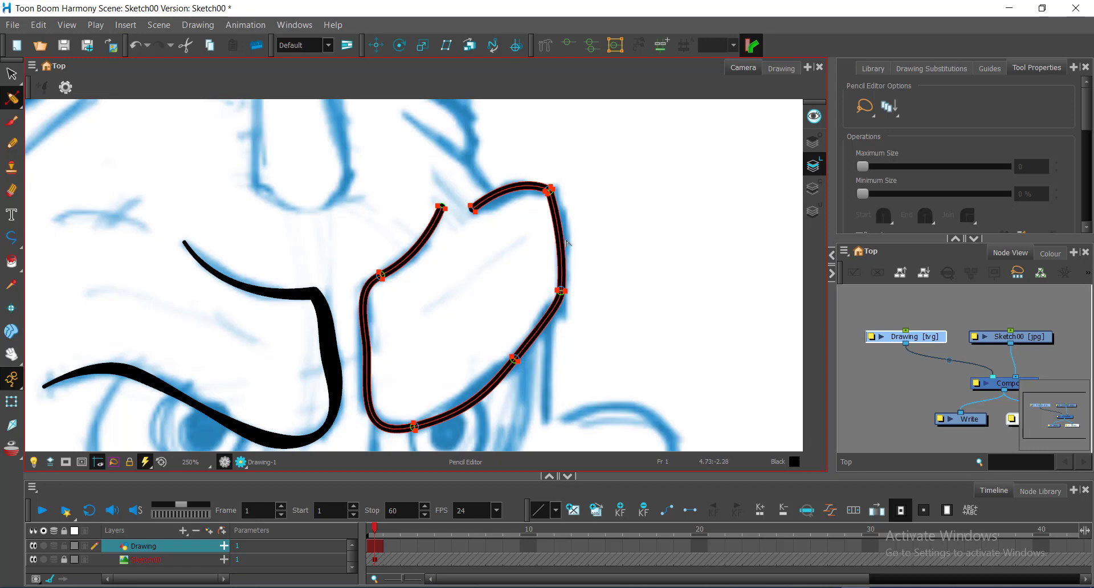
pyautogui.moveTo(603, 164)
pyautogui.mouseDown()
pyautogui.moveTo(559, 160)
pyautogui.moveTo(526, 215)
pyautogui.moveTo(602, 174)
pyautogui.mouseUp()
pyautogui.moveTo(870, 166); pyautogui.dragTo(873, 166)
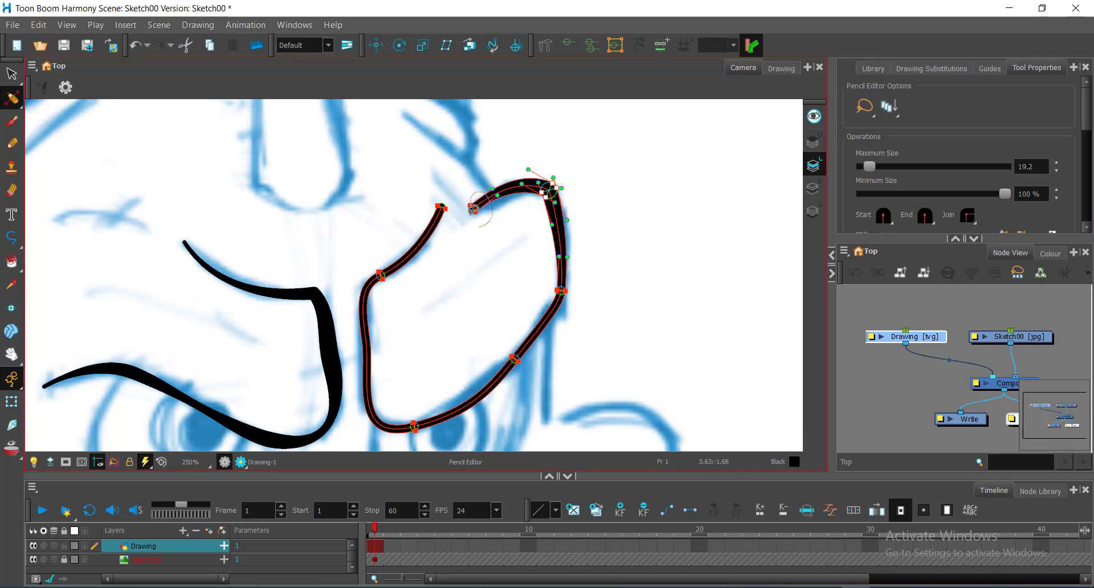
# Step: Taper both ends of the right brow line to a Maximum Size of 5
pyautogui.moveTo(472, 224)
pyautogui.mouseDown()
pyautogui.moveTo(480, 184)
pyautogui.moveTo(469, 205)
pyautogui.mouseUp()
pyautogui.doubleClick(1026, 167)
pyautogui.write('5')
pyautogui.press('Return')
pyautogui.moveTo(442, 185)
pyautogui.mouseDown()
pyautogui.moveTo(413, 198)
pyautogui.moveTo(437, 229)
pyautogui.moveTo(443, 183)
pyautogui.mouseUp()
pyautogui.doubleClick(1026, 166)
pyautogui.write('5')
pyautogui.press('Return')
# Step: Thicken the brow's lower curve to a Maximum Size of 20
pyautogui.moveTo(364, 286)
pyautogui.mouseDown()
pyautogui.moveTo(361, 245)
pyautogui.moveTo(399, 258)
pyautogui.moveTo(385, 257)
pyautogui.mouseUp()
pyautogui.moveTo(869, 171); pyautogui.dragTo(871, 166)
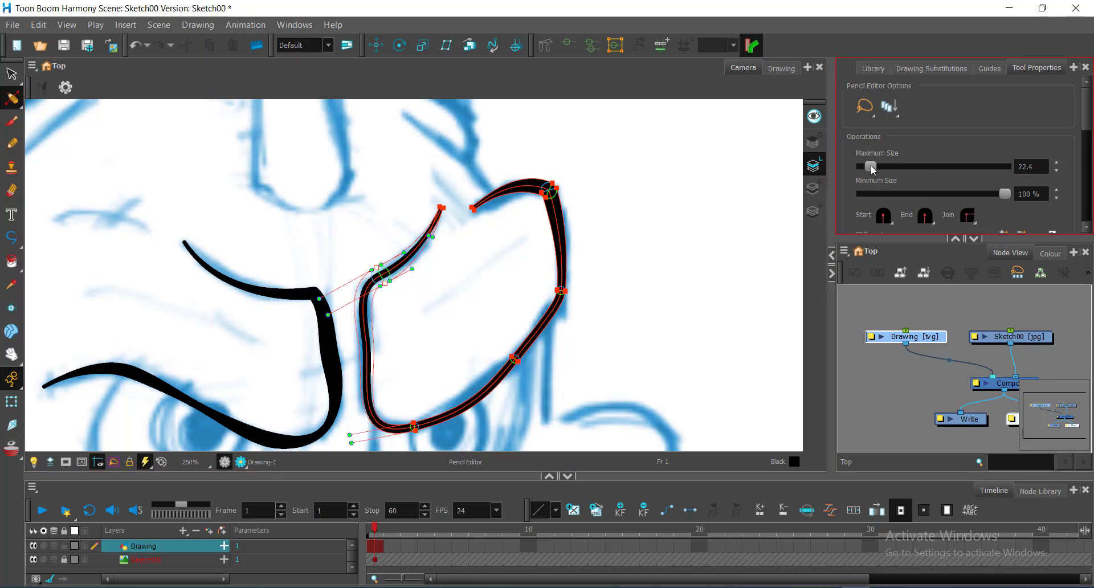
pyautogui.press('space')
pyautogui.moveTo(439, 329)
pyautogui.mouseDown()
pyautogui.moveTo(437, 242)
pyautogui.moveTo(433, 278)
pyautogui.mouseUp()
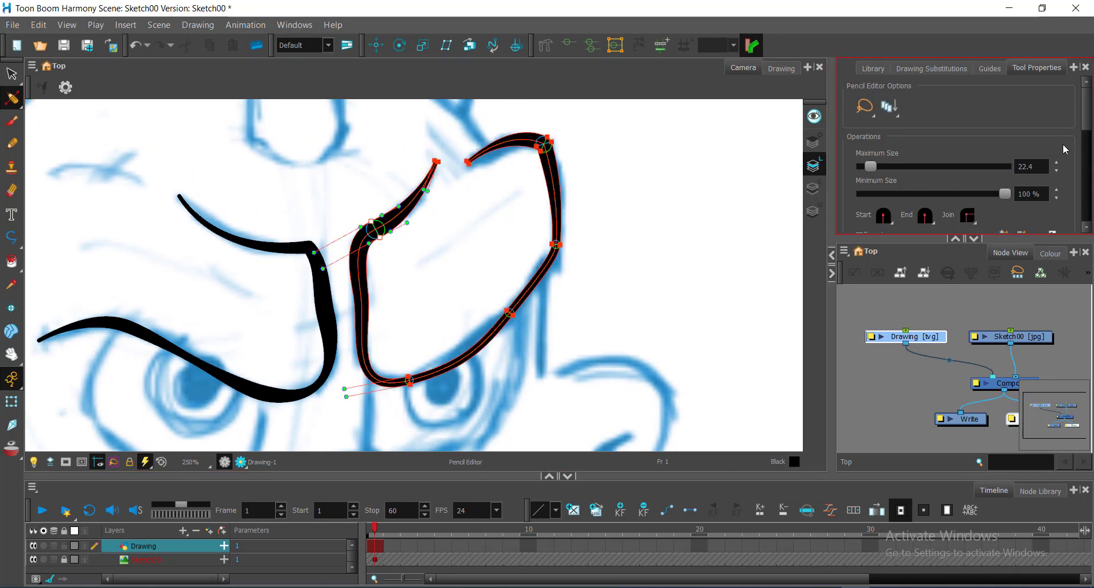
pyautogui.moveTo(1039, 166); pyautogui.dragTo(991, 167)
pyautogui.write('20')
pyautogui.press('Return')
pyautogui.click(502, 269)
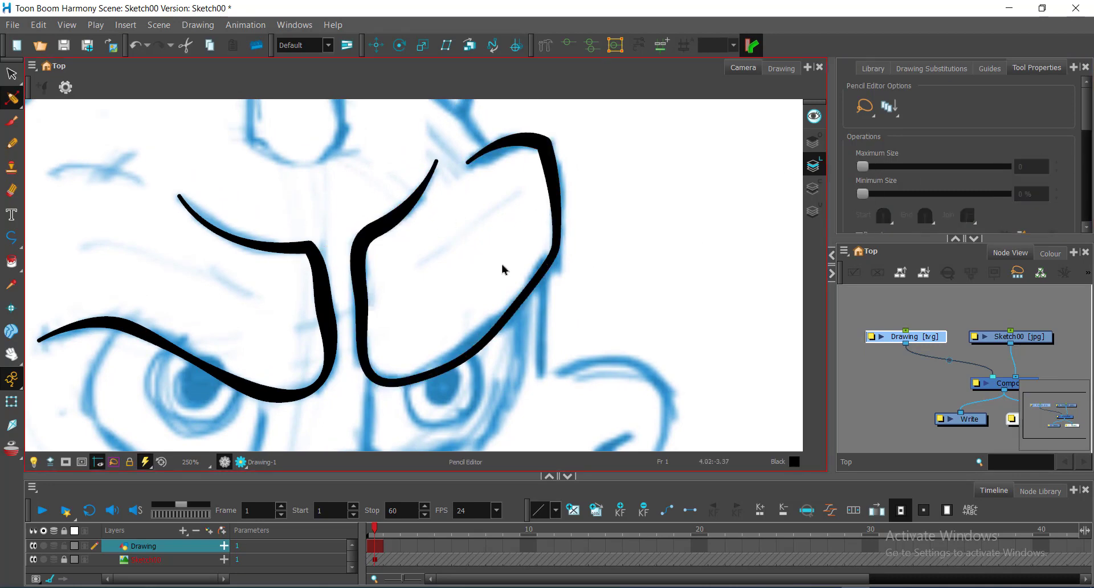
# Step: Set the right brow's inner lower curve to a Maximum Size of 15
pyautogui.moveTo(462, 250); pyautogui.dragTo(431, 176)
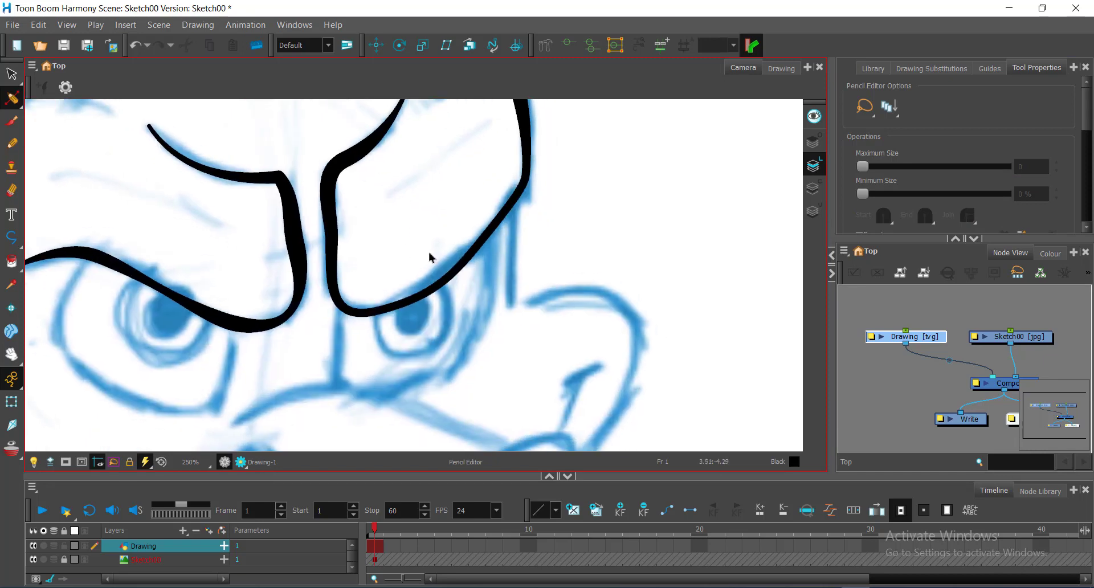
pyautogui.click(459, 254)
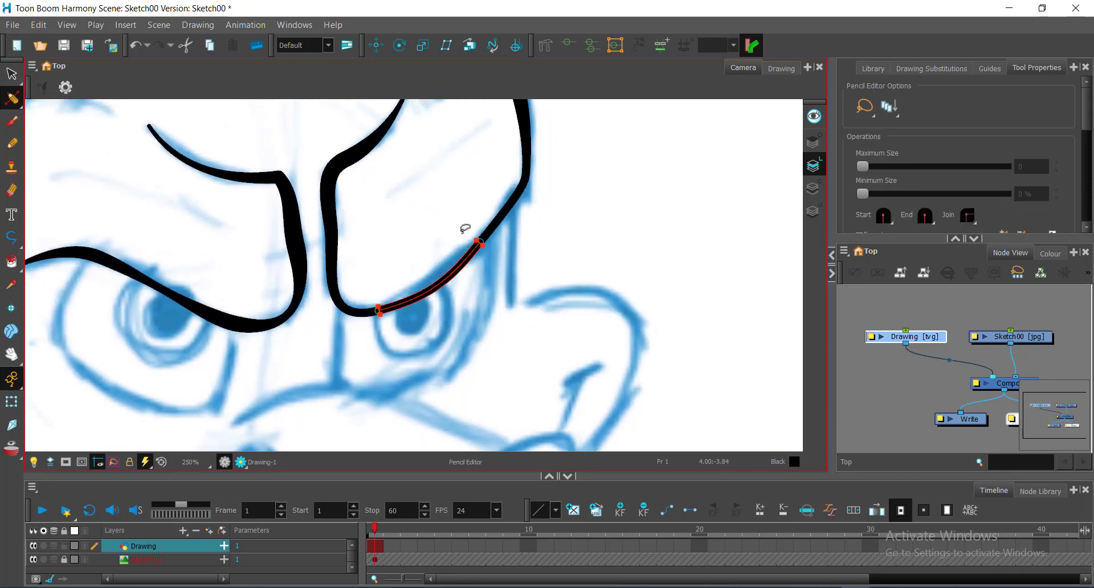
pyautogui.click(381, 288)
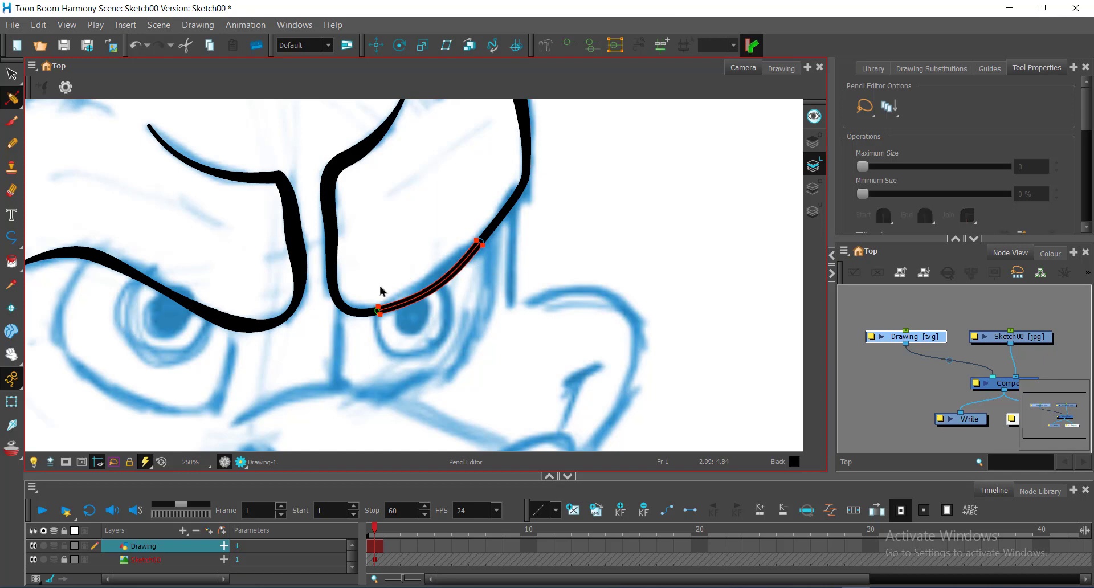
pyautogui.keyDown('shift'); pyautogui.click(361, 315); pyautogui.keyUp('shift')
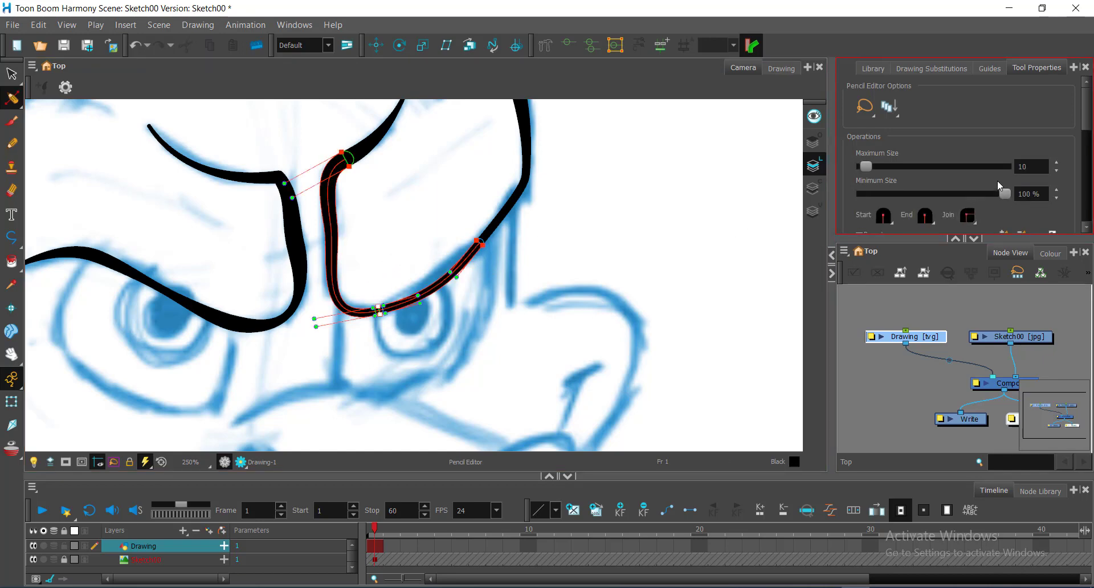
pyautogui.moveTo(1040, 166); pyautogui.dragTo(976, 167)
pyautogui.write('15')
pyautogui.press('Return')
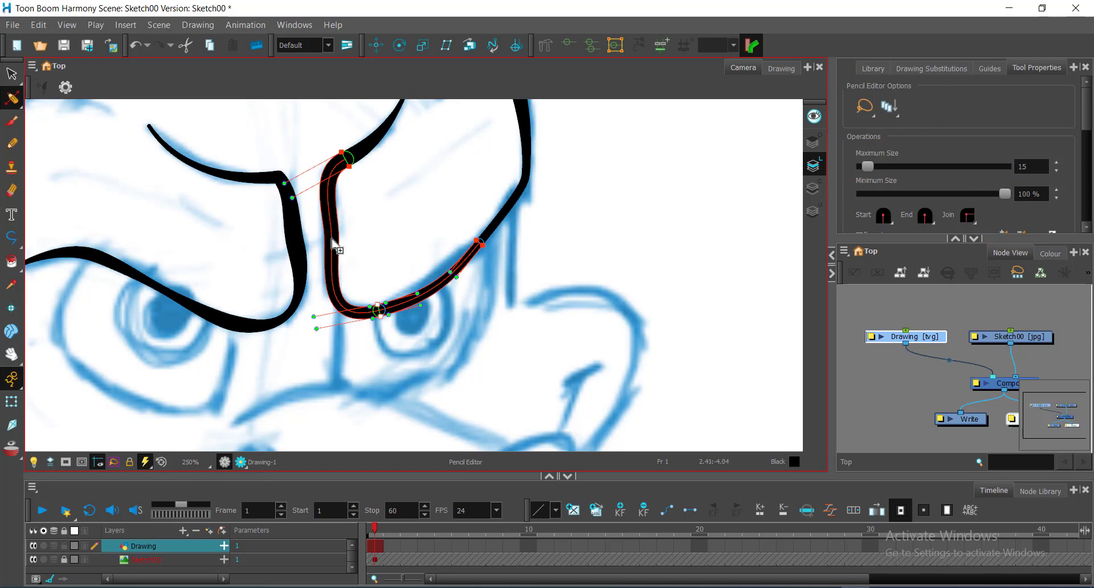
# Step: Add a control point on the brow's inner edge and give it thickness 15
pyautogui.keyDown('ctrl'); pyautogui.click(332, 238); pyautogui.keyUp('ctrl')
pyautogui.moveTo(355, 226)
pyautogui.mouseDown()
pyautogui.moveTo(319, 228)
pyautogui.moveTo(333, 246)
pyautogui.moveTo(357, 245)
pyautogui.mouseUp()
pyautogui.moveTo(1038, 166); pyautogui.dragTo(964, 166)
pyautogui.write('15')
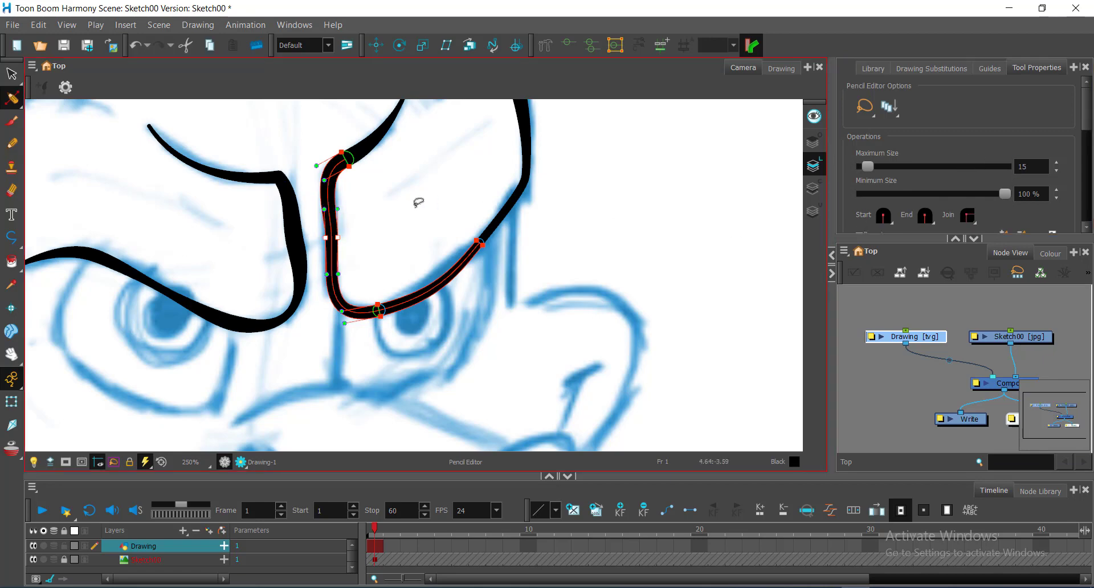
pyautogui.click(484, 244)
# Step: Recenter the view and toggle the Sketch00 layer off and on to compare the inked brows
pyautogui.moveTo(463, 223); pyautogui.dragTo(422, 238)
pyautogui.moveTo(372, 280); pyautogui.dragTo(447, 332)
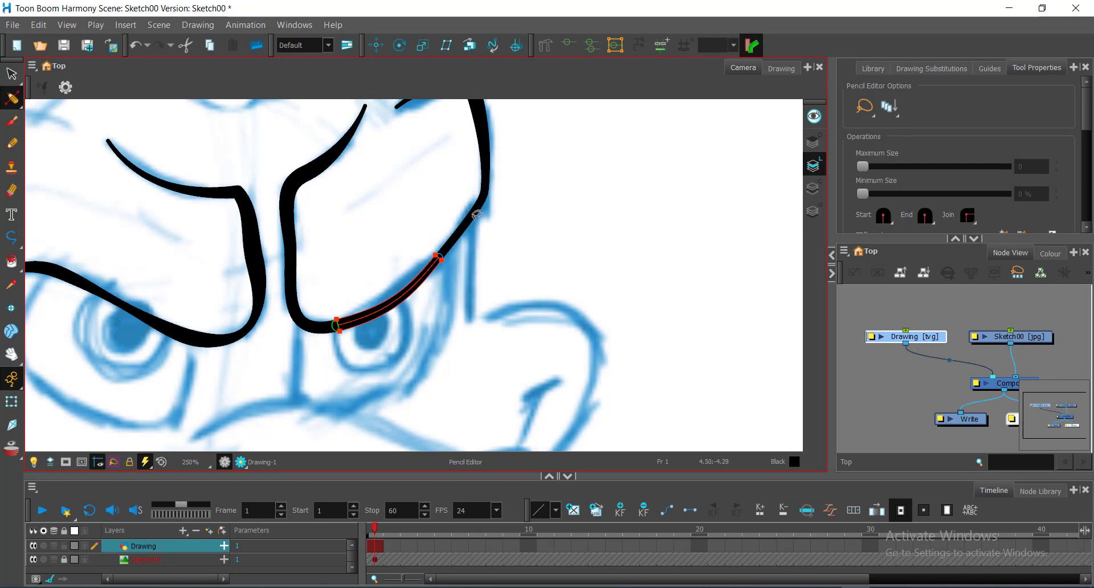
pyautogui.press('space')
pyautogui.moveTo(545, 257); pyautogui.dragTo(599, 320)
pyautogui.moveTo(446, 336)
pyautogui.mouseDown()
pyautogui.moveTo(529, 278)
pyautogui.moveTo(444, 255)
pyautogui.mouseUp()
pyautogui.scroll(-1, 530, 279)
pyautogui.scroll(-1, 520, 306)
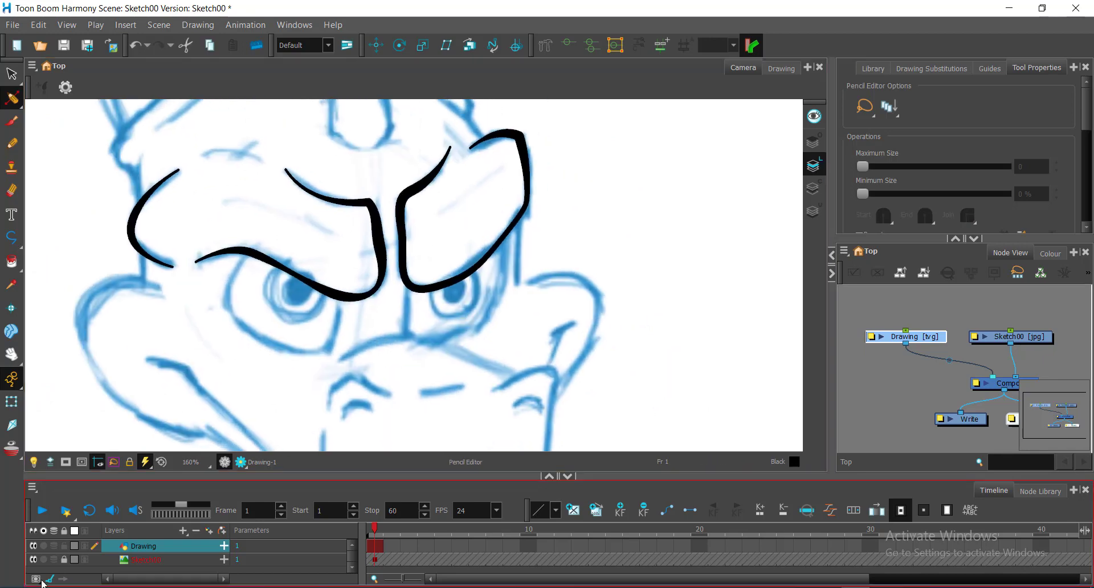
pyautogui.click(33, 560)
pyautogui.click(33, 561)
pyautogui.click(34, 561)
pyautogui.click(33, 560)
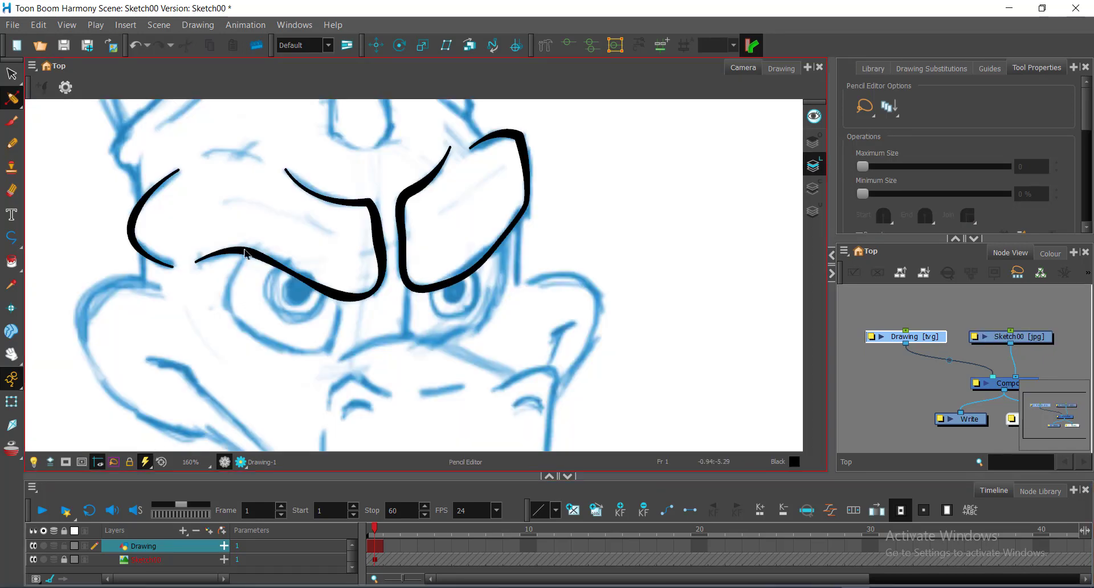
pyautogui.moveTo(306, 265); pyautogui.dragTo(320, 235)
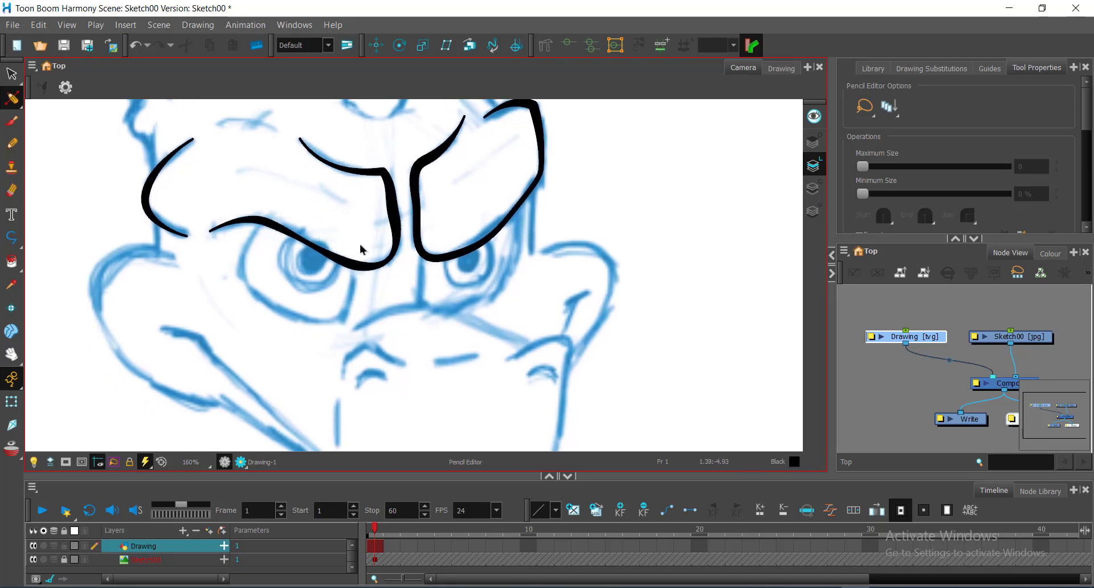
pyautogui.hotkey('alt', 'shift', 'z')
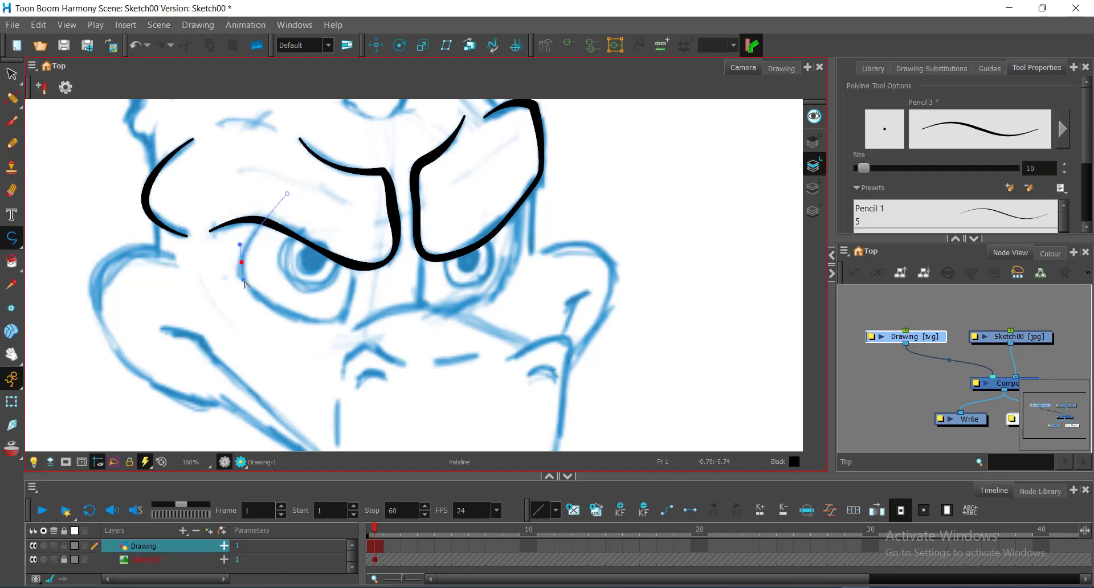
# Step: Draw a curved polyline down the left side, along the bottom and up the right of the left eye
pyautogui.moveTo(241, 261); pyautogui.dragTo(324, 327)
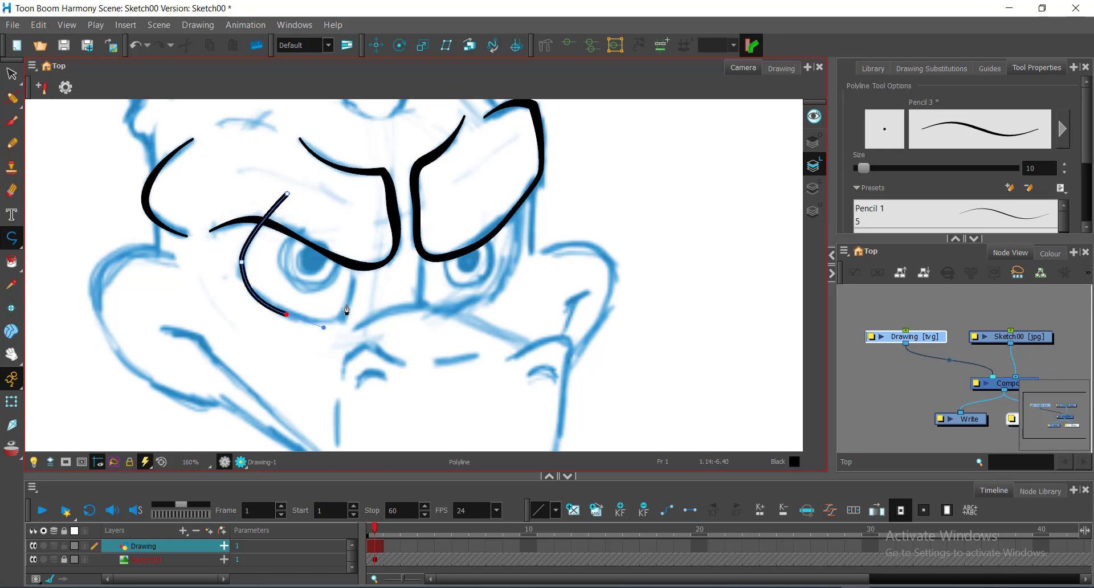
pyautogui.moveTo(344, 311); pyautogui.dragTo(349, 301)
pyautogui.moveTo(353, 234); pyautogui.dragTo(348, 219)
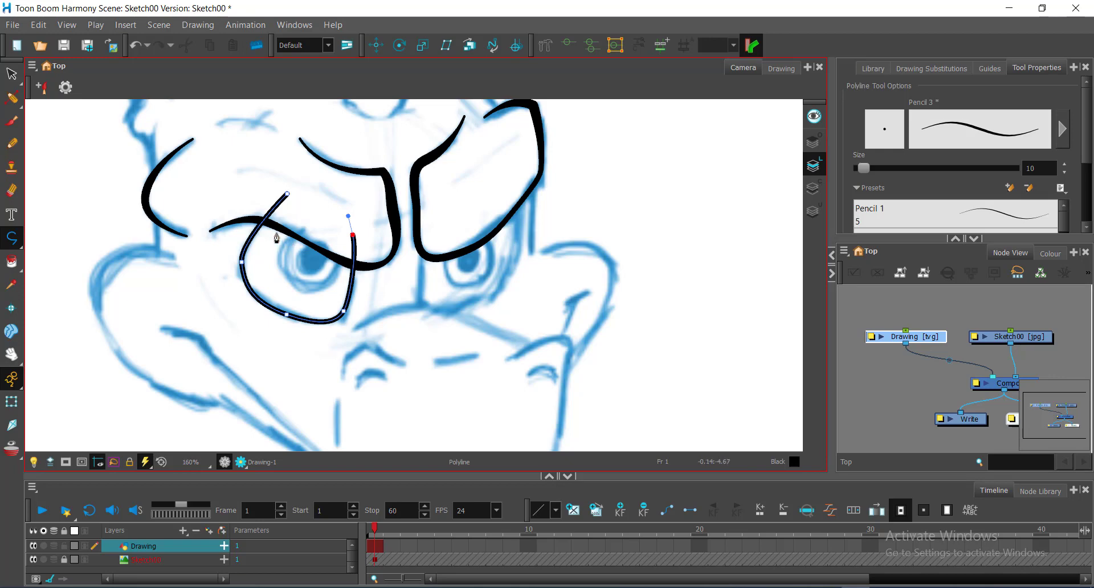
# Step: Cut away the eye outline's stray stub above the left brow with the Cutter, redoing it after an undo
pyautogui.hotkey('alt', 't')
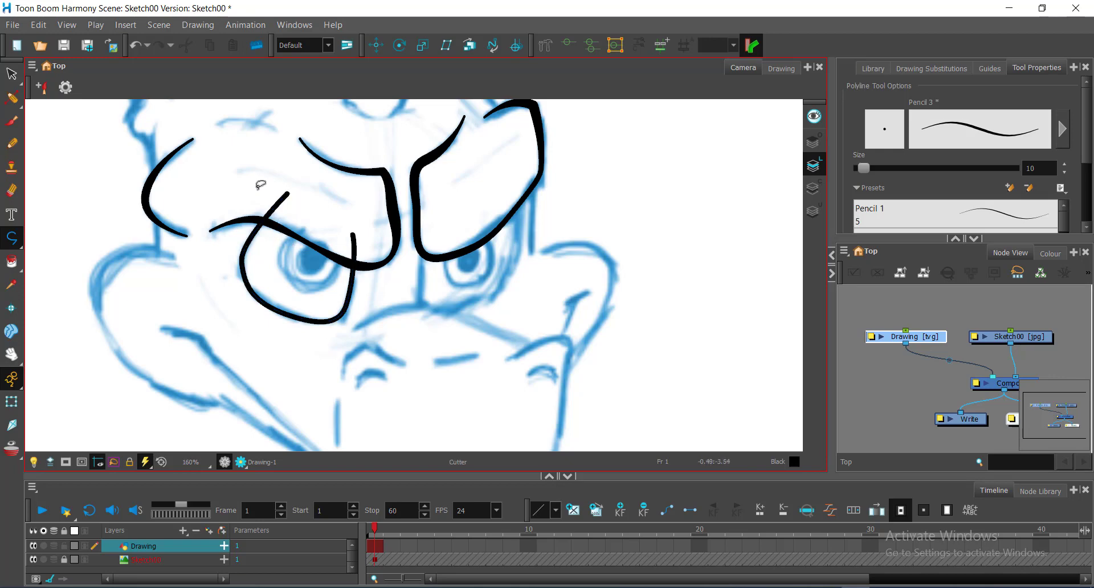
pyautogui.moveTo(258, 187); pyautogui.dragTo(376, 253)
pyautogui.hotkey('alt', 'shift', 'p')
pyautogui.hotkey('alt', 'shift', 'p')
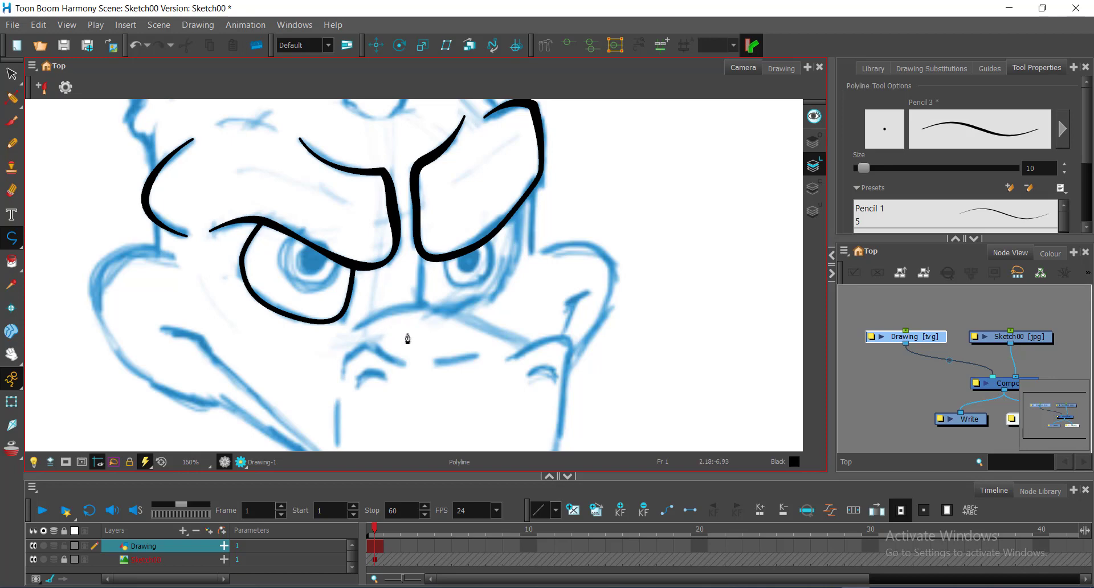
pyautogui.hotkey('ctrl', 'z')
pyautogui.hotkey('ctrl', 'z')
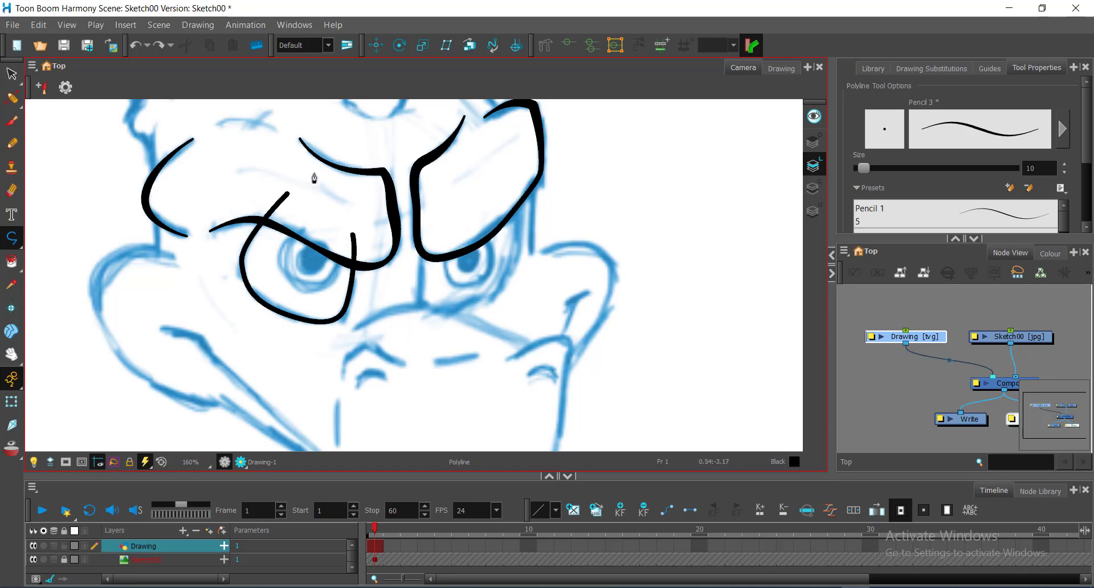
pyautogui.hotkey('alt', 't')
pyautogui.moveTo(255, 191); pyautogui.dragTo(373, 254)
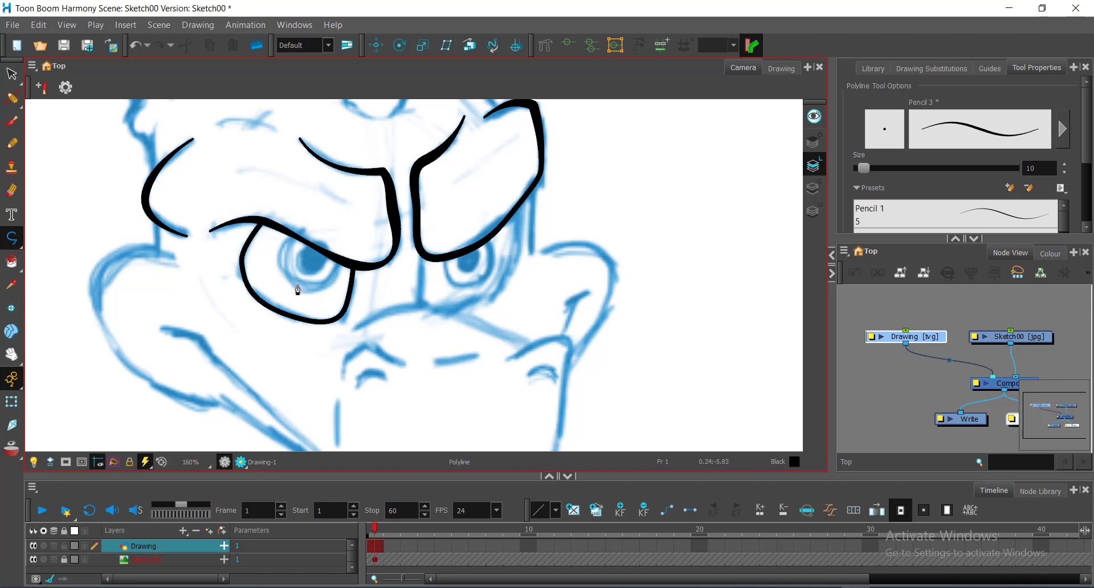
# Step: Thicken the left eye's lower outline line to 22.4
pyautogui.hotkey('alt', 'q')
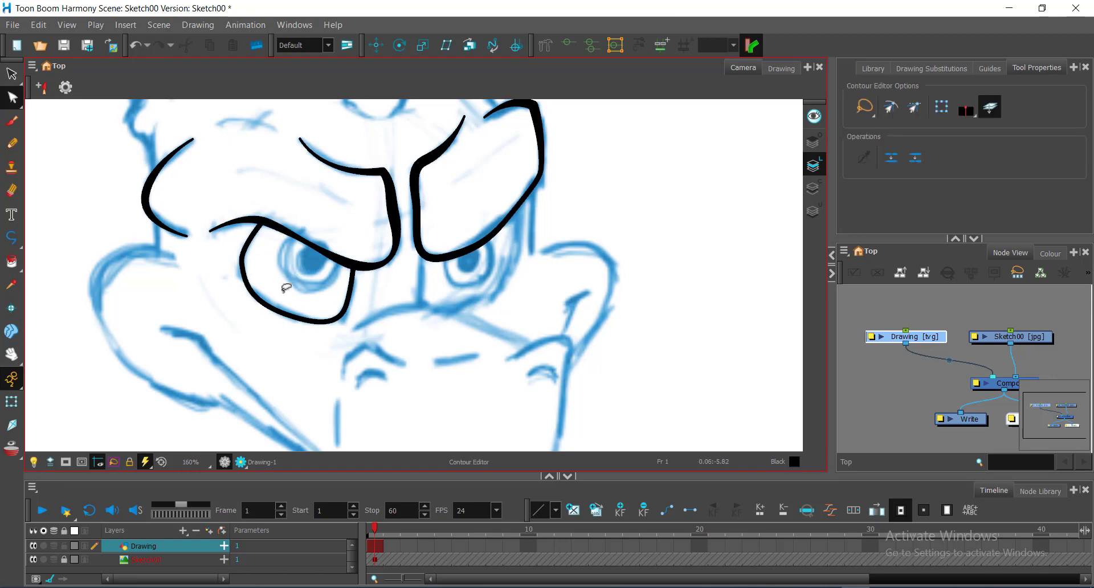
pyautogui.click(259, 319)
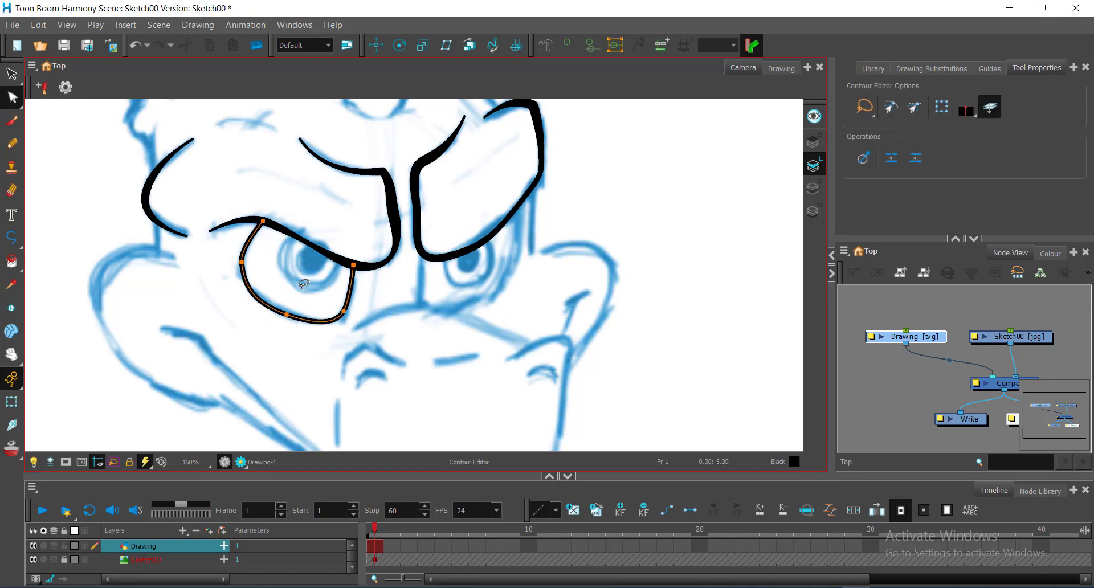
pyautogui.click(287, 314)
pyautogui.hotkey('alt', 'a')
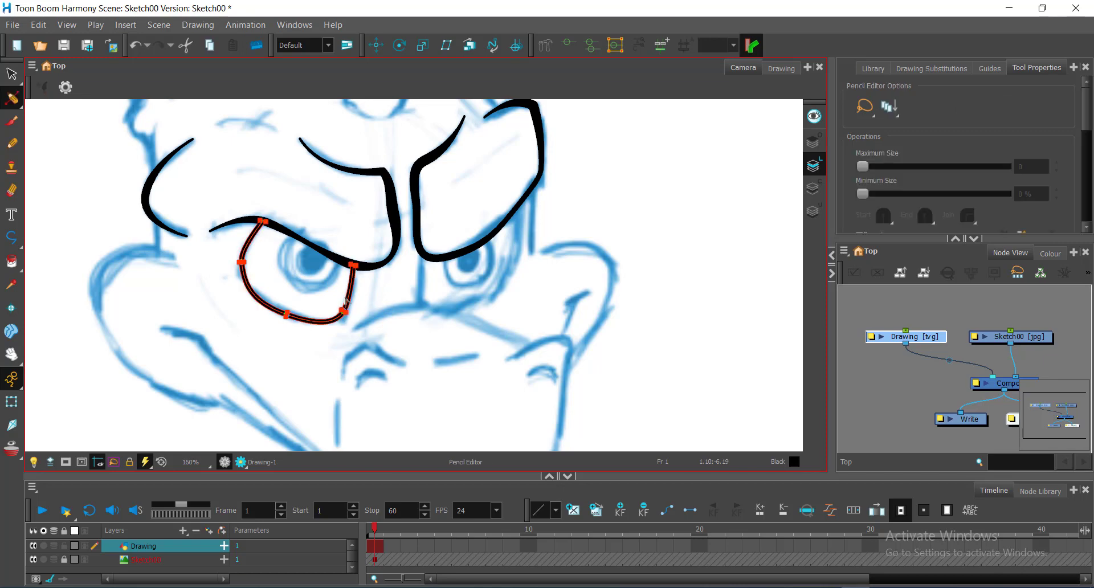
pyautogui.moveTo(309, 275)
pyautogui.mouseDown()
pyautogui.moveTo(252, 287)
pyautogui.moveTo(259, 338)
pyautogui.moveTo(307, 317)
pyautogui.moveTo(304, 275)
pyautogui.mouseUp()
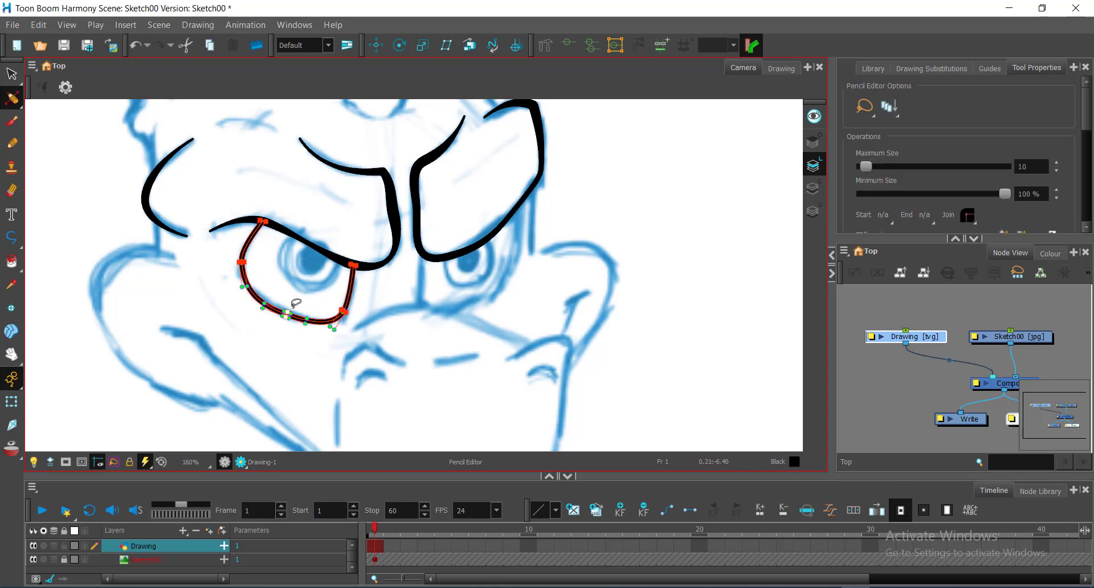
pyautogui.click(291, 305)
pyautogui.hotkey('ctrl', 'z')
pyautogui.moveTo(866, 166); pyautogui.dragTo(873, 171)
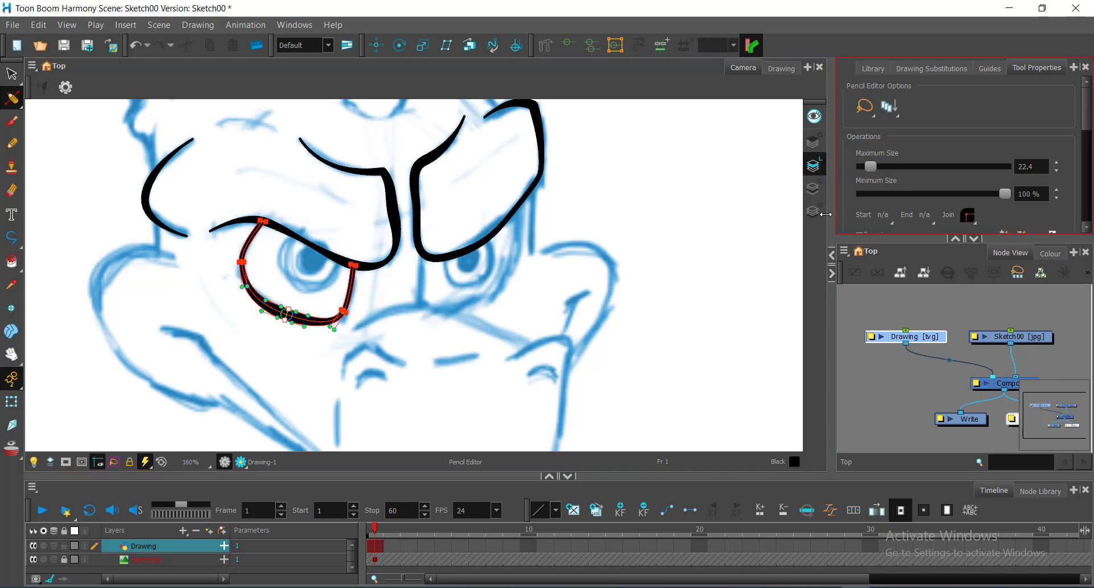
pyautogui.click(347, 249)
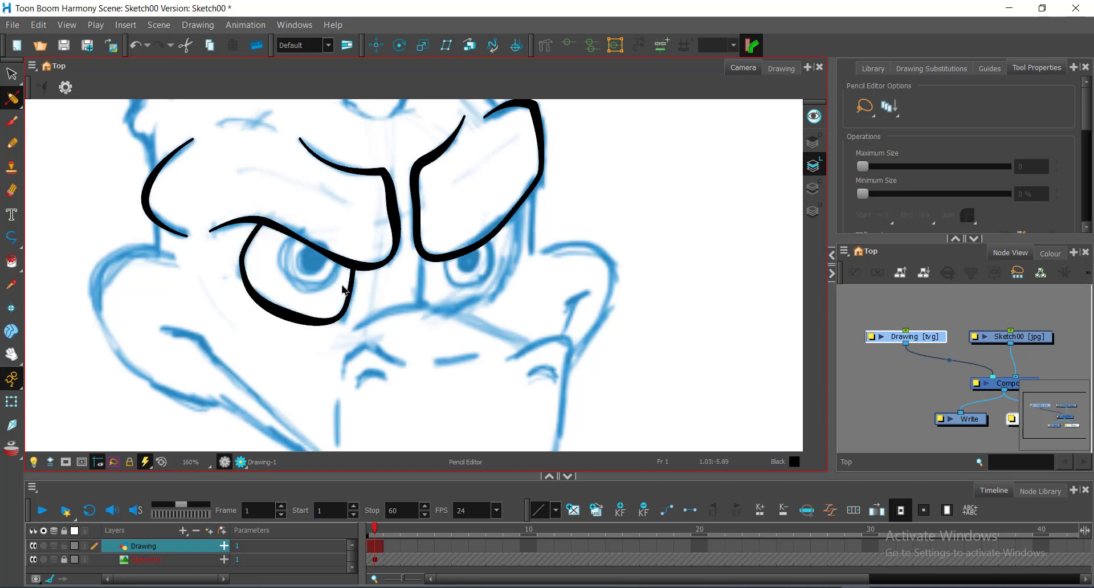
# Step: Taper the top of the short vertical stroke at the eye's right to size 3
pyautogui.click(353, 288)
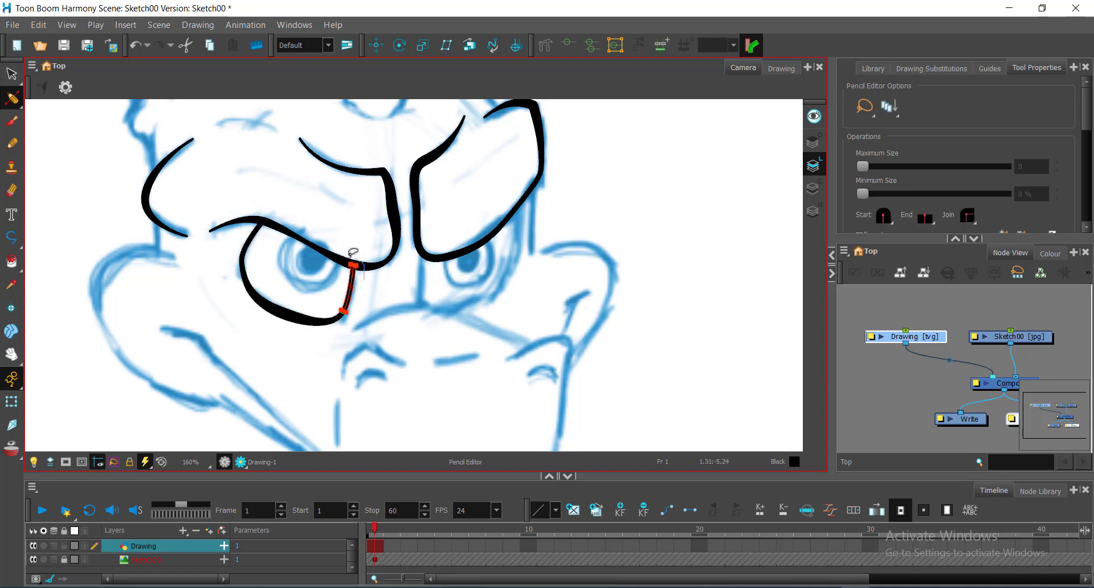
pyautogui.moveTo(348, 258); pyautogui.dragTo(360, 274)
pyautogui.click(1026, 166)
pyautogui.moveTo(1028, 166); pyautogui.dragTo(963, 168)
pyautogui.write('3')
pyautogui.press('Return')
pyautogui.click(430, 341)
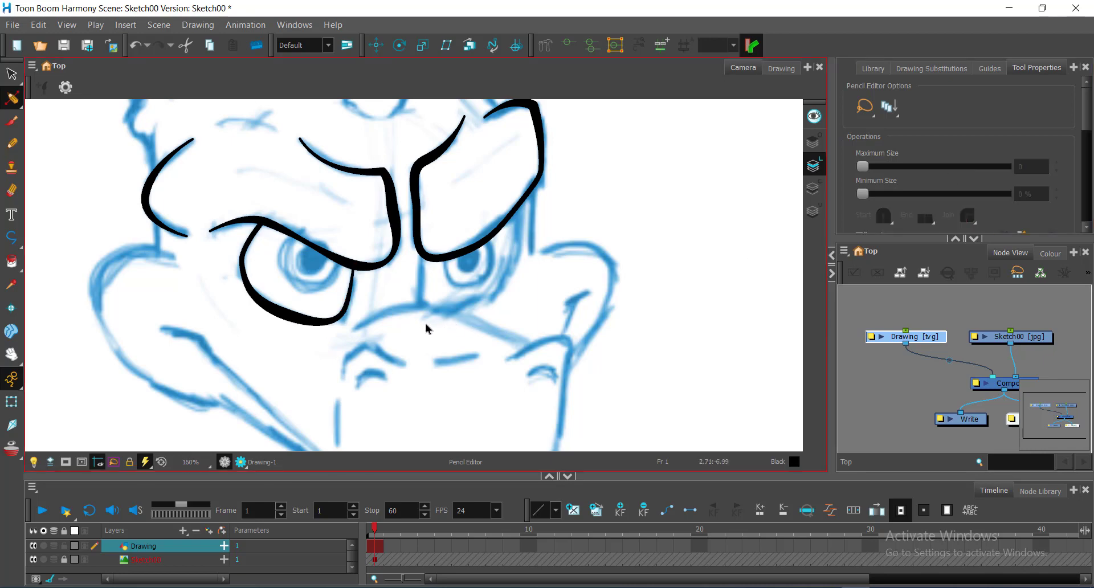
# Step: Taper the top end of the upper-left eye stroke from 10 to size 5
pyautogui.click(253, 245)
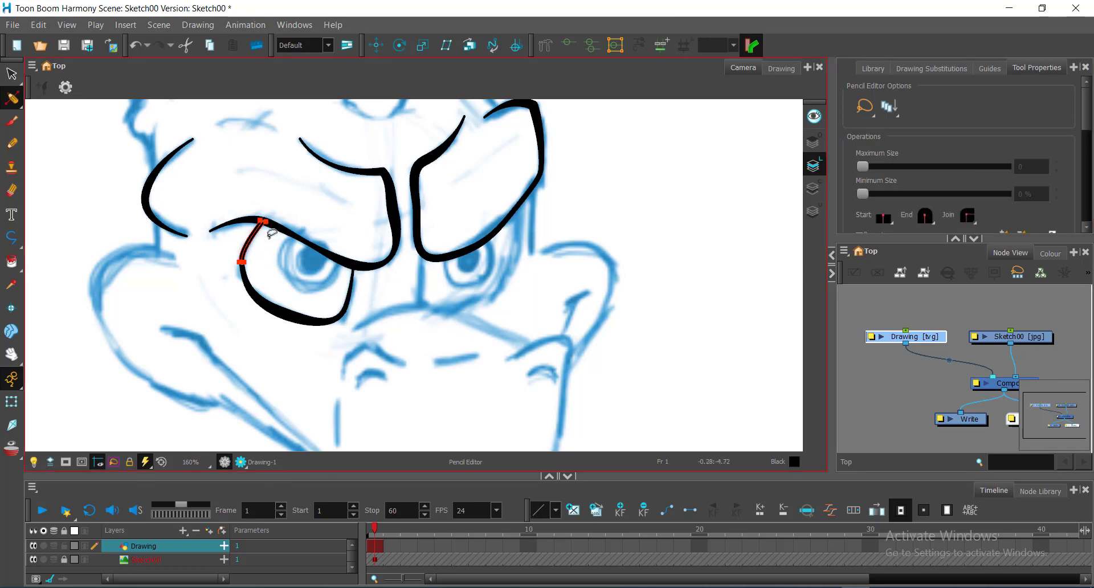
pyautogui.moveTo(269, 226); pyautogui.dragTo(266, 229)
pyautogui.moveTo(1038, 166); pyautogui.dragTo(1000, 167)
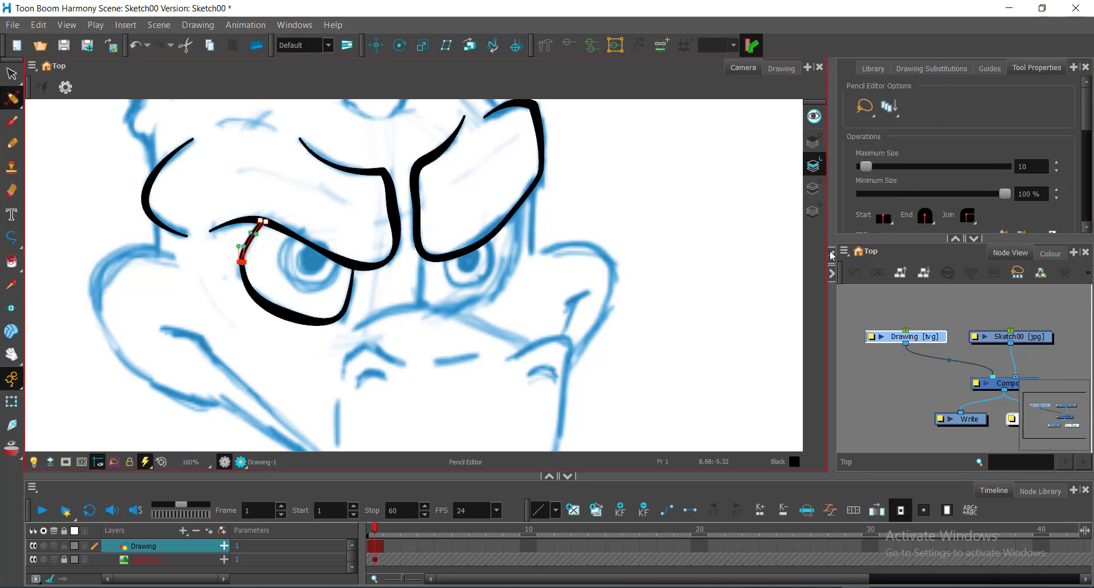
pyautogui.moveTo(1036, 168); pyautogui.dragTo(945, 162)
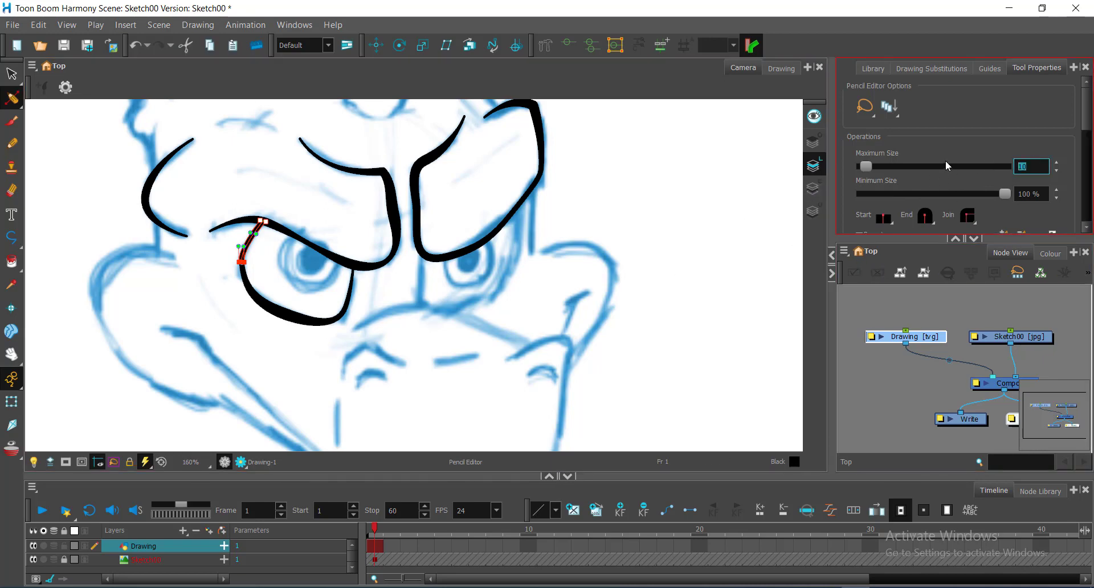
pyautogui.write('5')
pyautogui.press('Return')
pyautogui.click(566, 284)
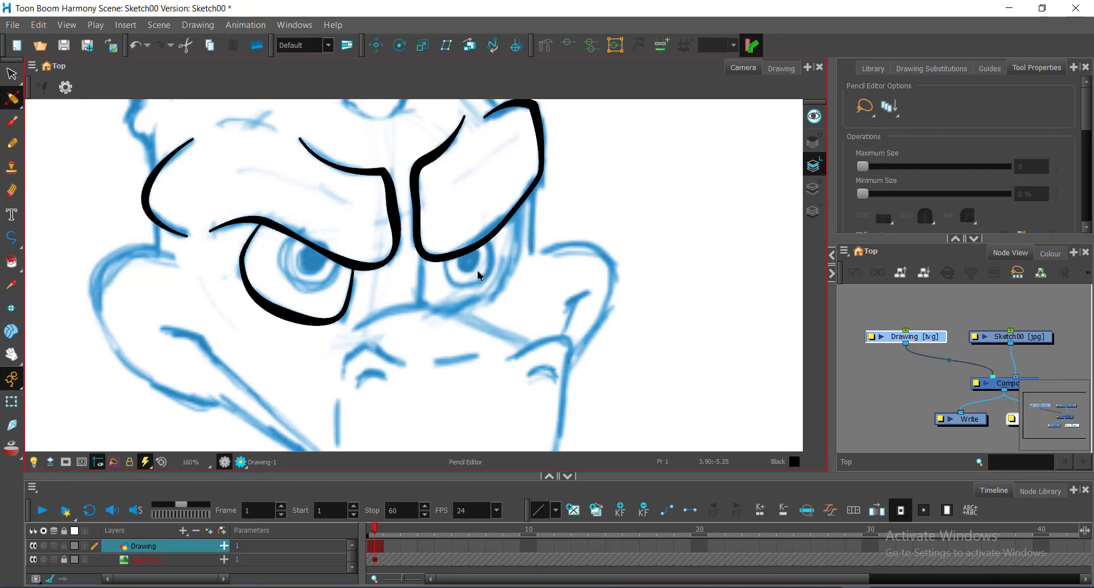
# Step: Draw a curved polyline around the iris inside the left eye
pyautogui.moveTo(471, 305); pyautogui.dragTo(517, 284)
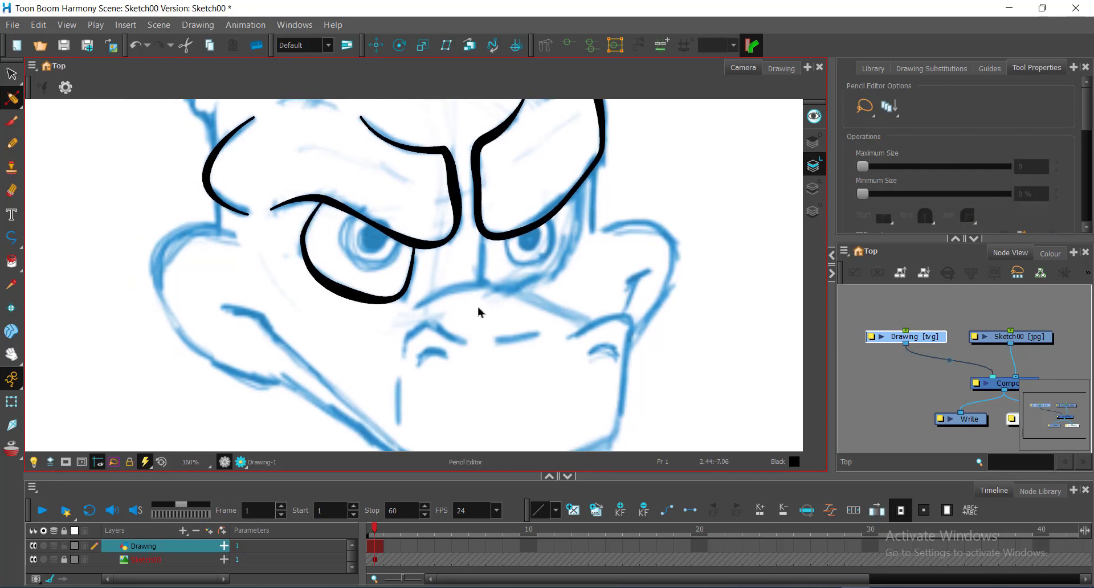
pyautogui.hotkey('alt', ']')
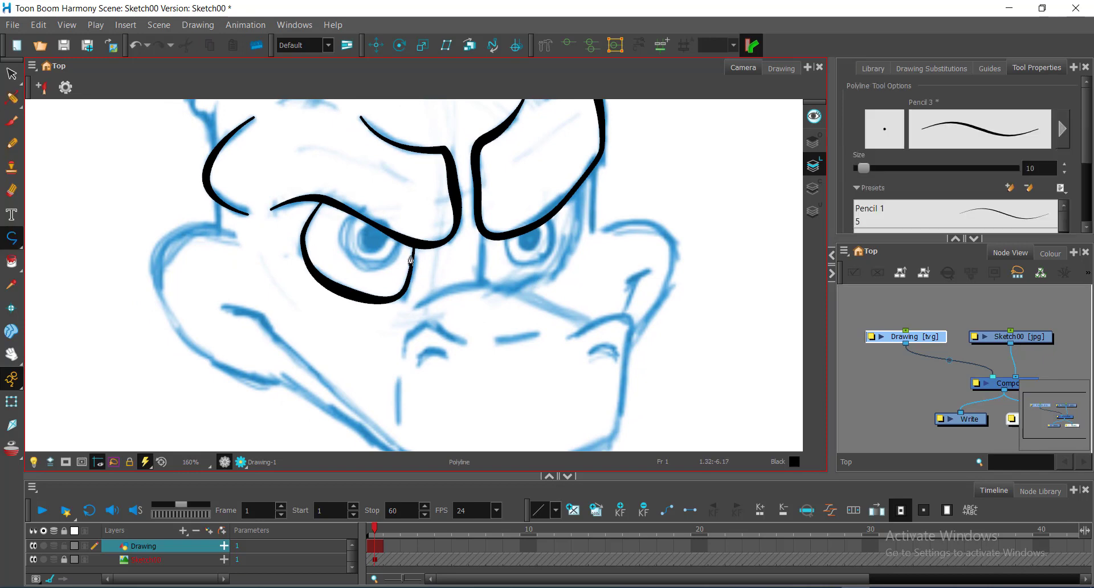
pyautogui.click(379, 201)
pyautogui.moveTo(345, 243); pyautogui.dragTo(351, 268)
pyautogui.moveTo(407, 230)
pyautogui.mouseDown()
pyautogui.moveTo(424, 169)
pyautogui.moveTo(420, 177)
pyautogui.mouseUp()
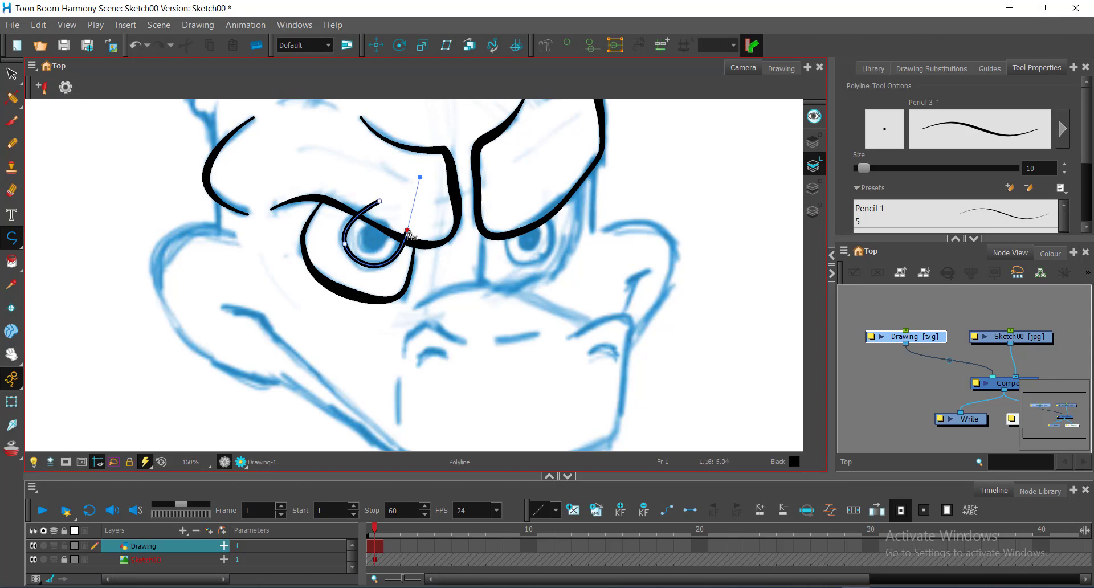
# Step: Reshape the iris curve's ends and bend in the Contour Editor to follow the sketch
pyautogui.hotkey('alt', 'q')
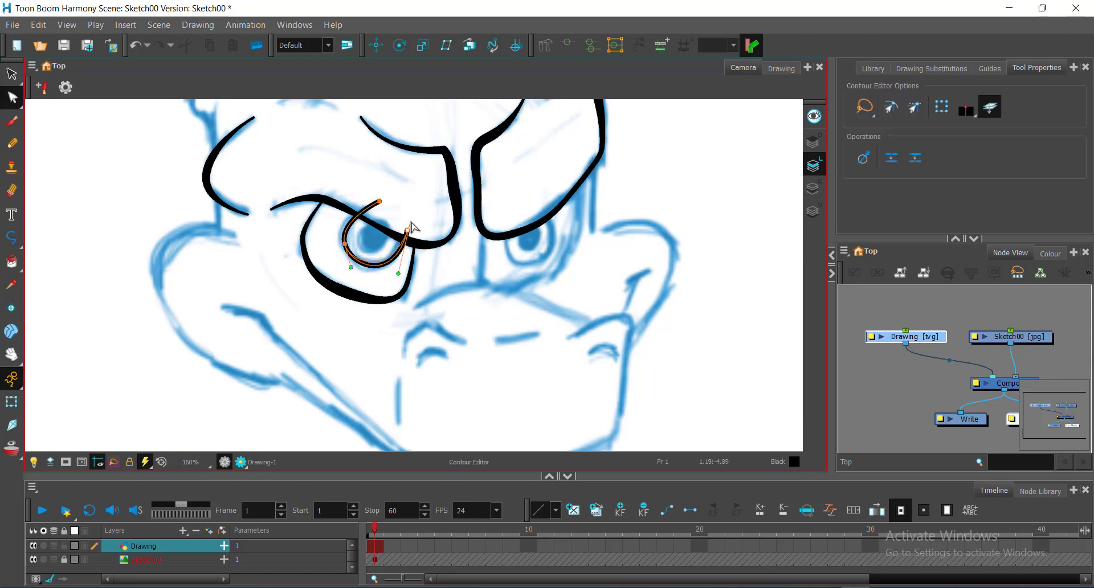
pyautogui.moveTo(411, 223); pyautogui.dragTo(415, 209)
pyautogui.moveTo(399, 275); pyautogui.dragTo(397, 295)
pyautogui.moveTo(363, 241)
pyautogui.mouseDown()
pyautogui.moveTo(346, 252)
pyautogui.moveTo(341, 243)
pyautogui.mouseUp()
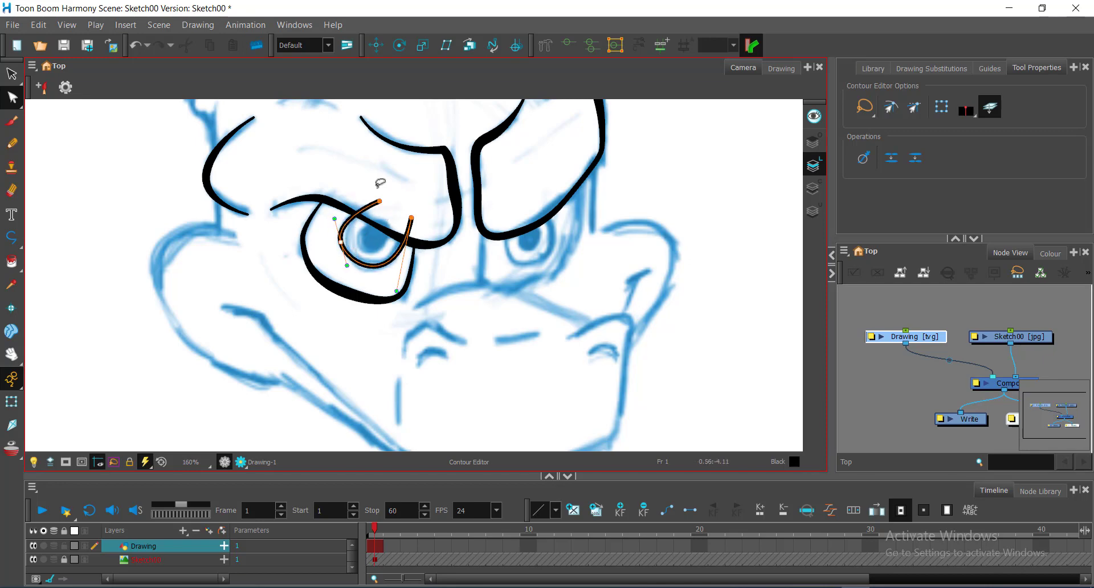
pyautogui.click(380, 200)
pyautogui.moveTo(380, 200); pyautogui.dragTo(375, 194)
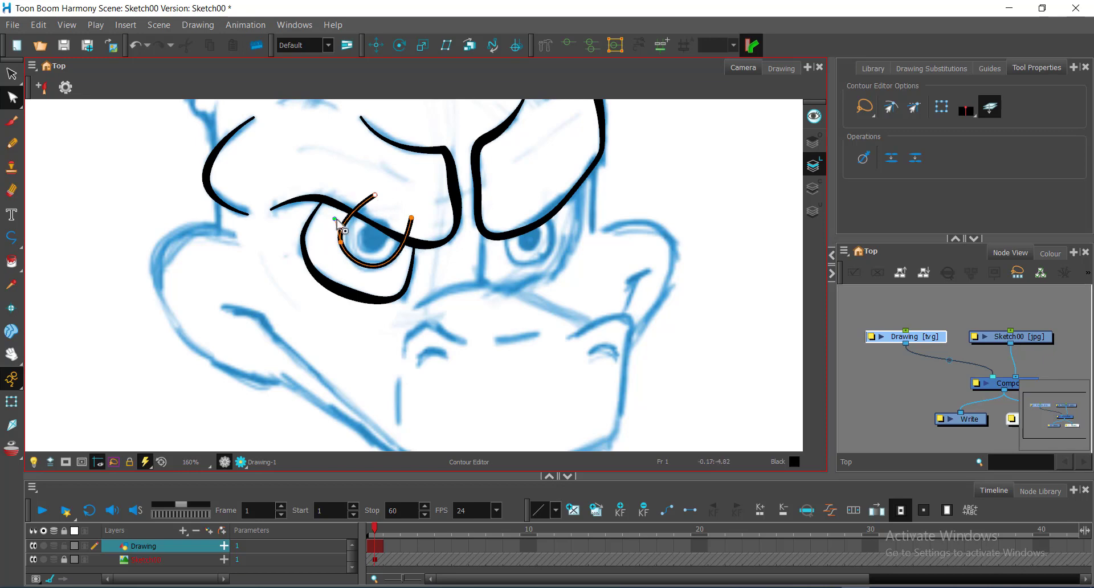
pyautogui.click(341, 242)
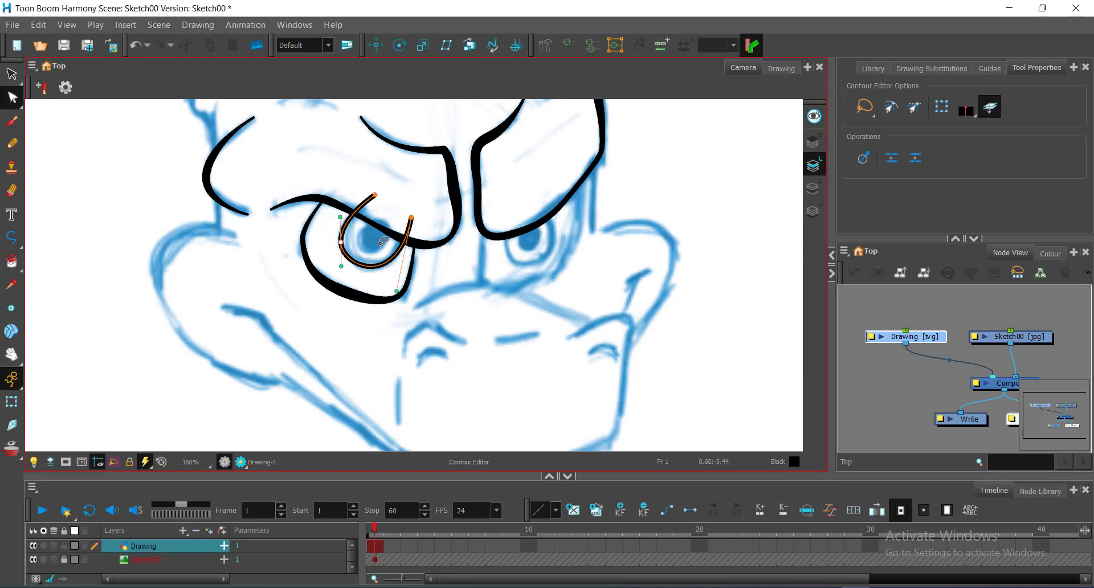
pyautogui.click(413, 200)
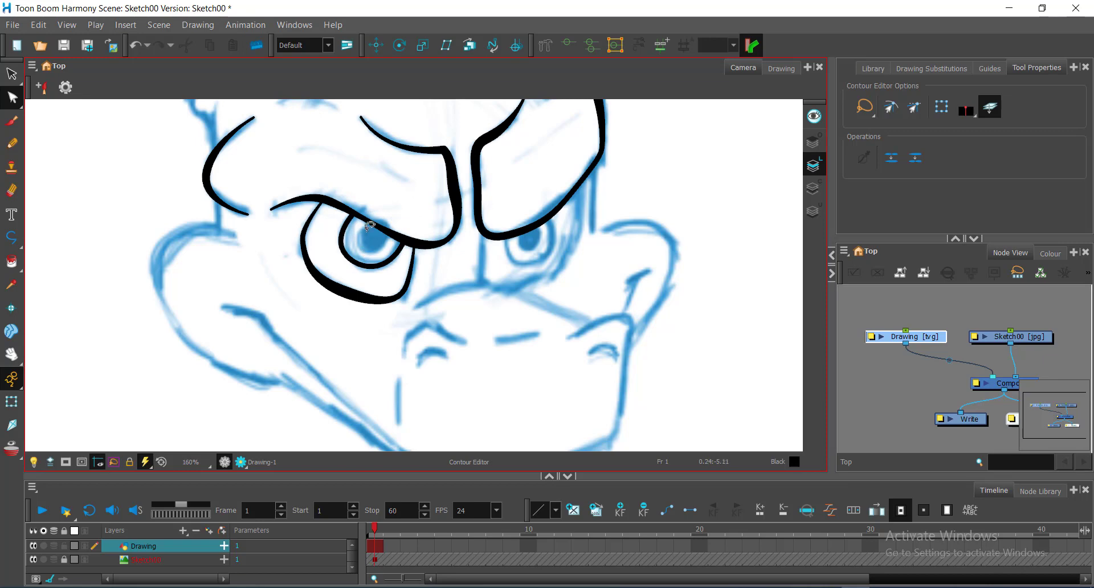
# Step: Zoom in, draw the pupil outline as a curved polyline, and cut the stubs above the eyelid
pyautogui.hotkey('alt', '-')
pyautogui.scroll(3, 390, 249)
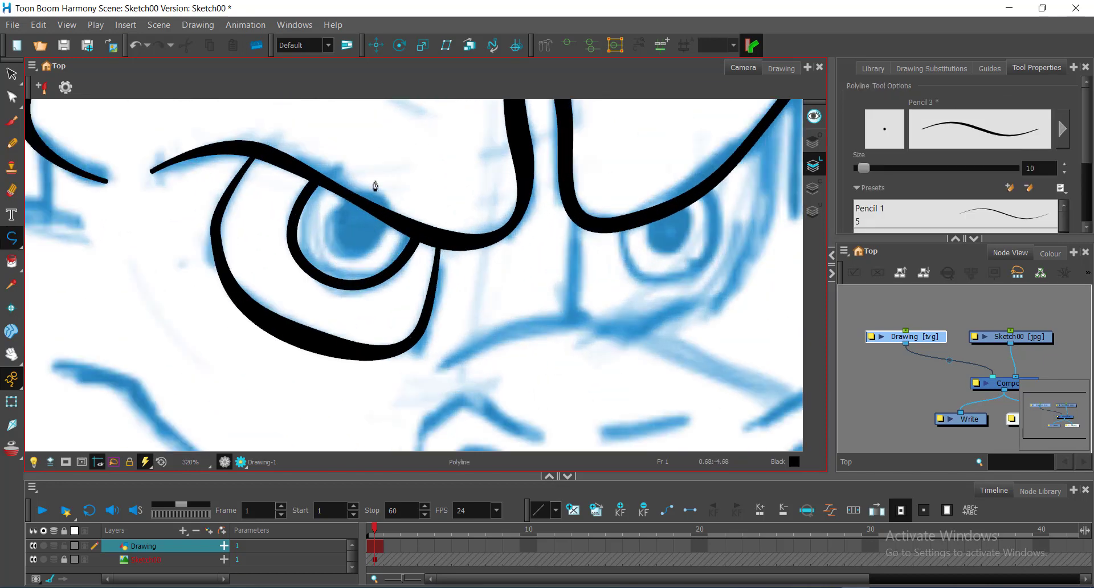
pyautogui.click(375, 181)
pyautogui.moveTo(333, 244); pyautogui.dragTo(354, 271)
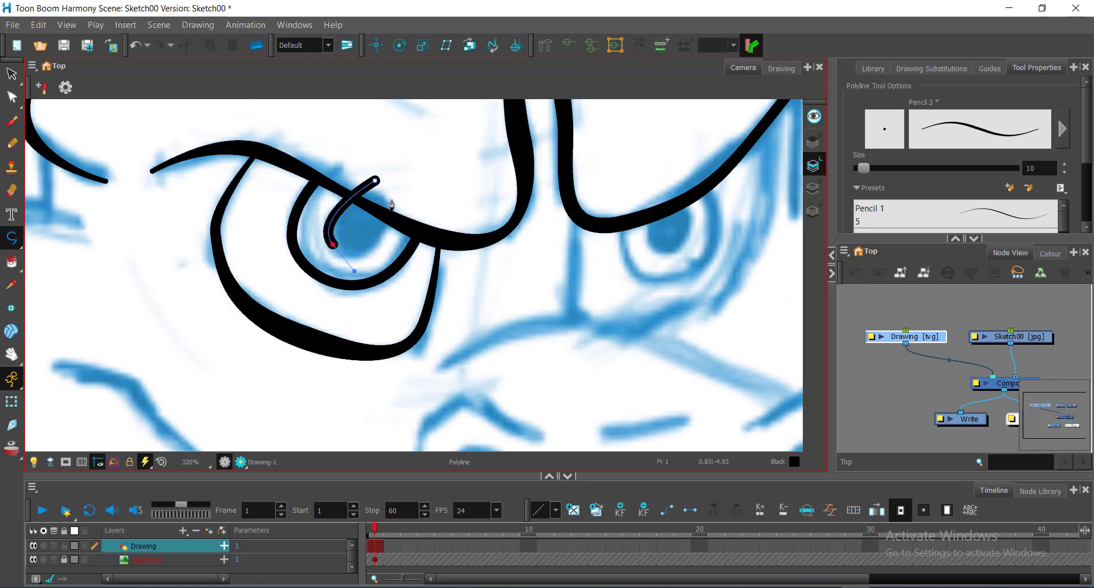
pyautogui.moveTo(389, 198)
pyautogui.mouseDown()
pyautogui.moveTo(394, 150)
pyautogui.moveTo(377, 195)
pyautogui.moveTo(408, 211)
pyautogui.mouseUp()
pyautogui.press('t')
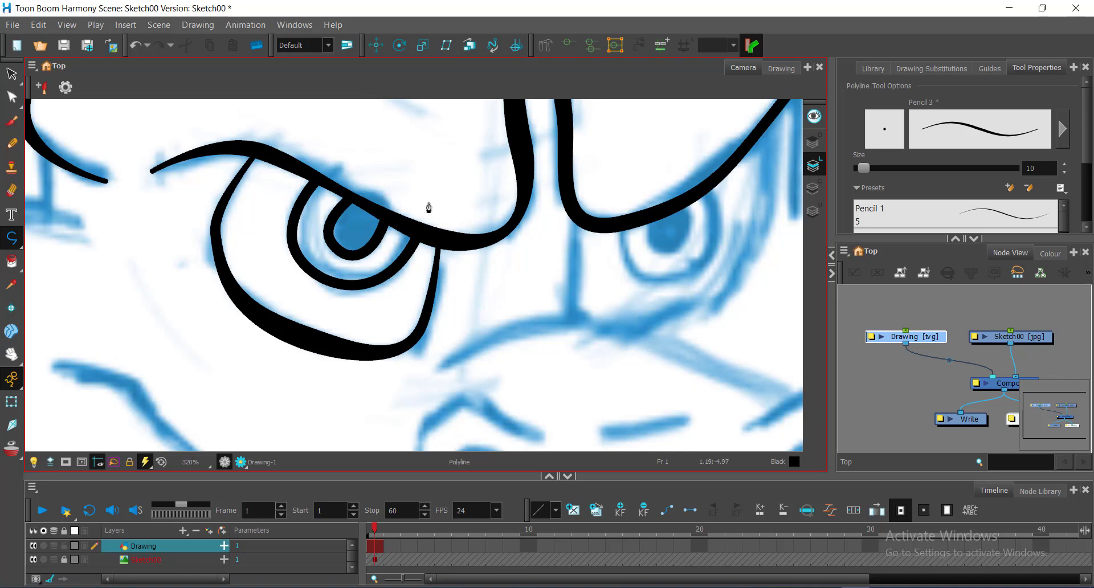
# Step: Nudge the pupil's lower-left point to round its curve, then check the nearby eyelid points
pyautogui.hotkey('alt', 'q')
pyautogui.click(340, 251)
pyautogui.click(332, 245)
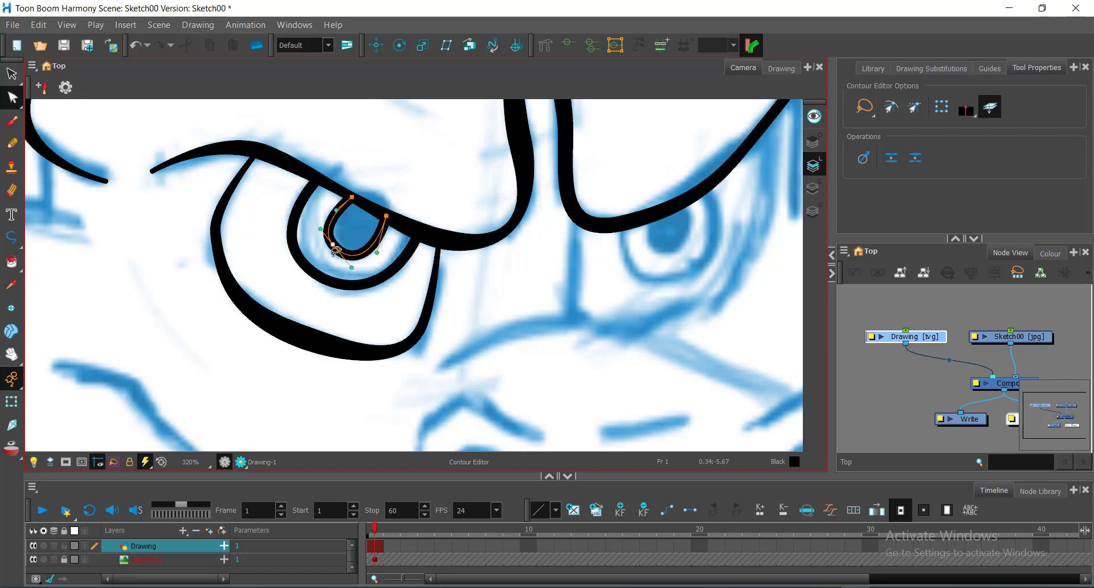
pyautogui.moveTo(334, 252)
pyautogui.mouseDown()
pyautogui.moveTo(357, 273)
pyautogui.moveTo(396, 250)
pyautogui.moveTo(352, 227)
pyautogui.mouseUp()
pyautogui.click(335, 246)
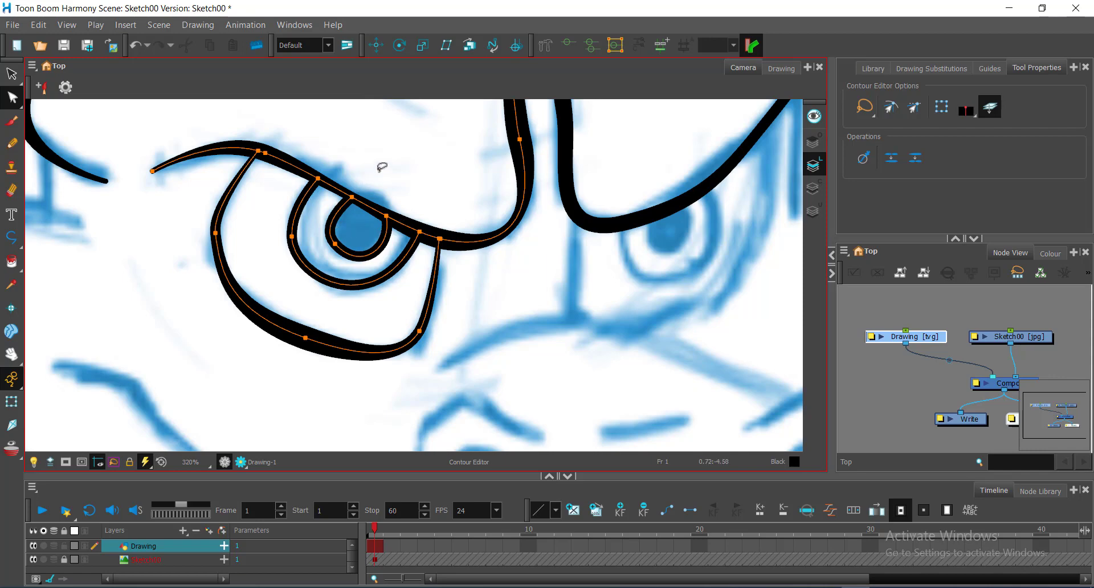
pyautogui.press('ctrl')
pyautogui.click(386, 216)
pyautogui.moveTo(368, 159)
pyautogui.mouseDown()
pyautogui.moveTo(377, 205)
pyautogui.moveTo(378, 185)
pyautogui.mouseUp()
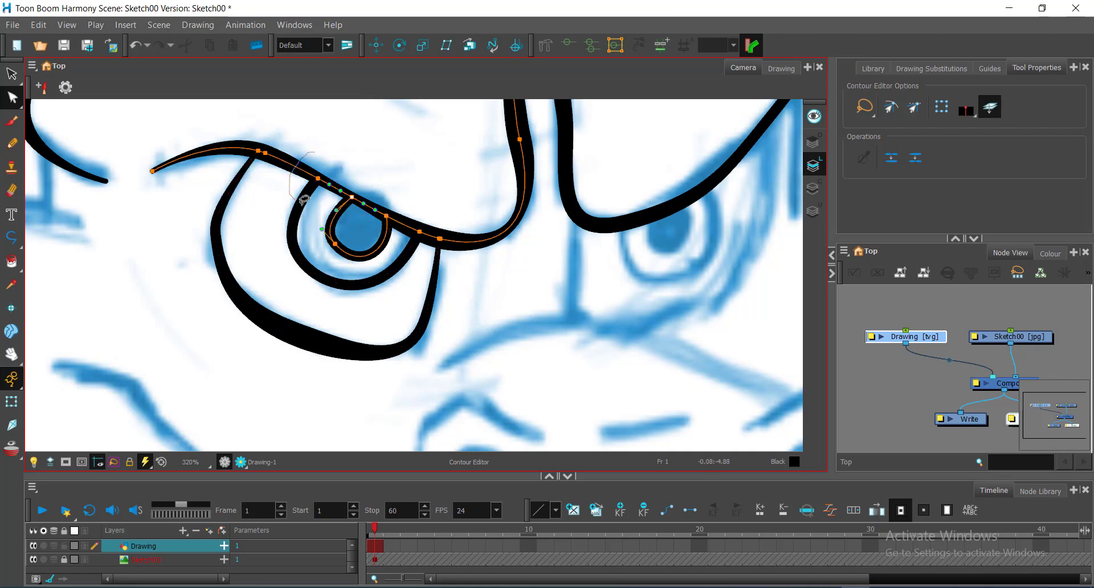
pyautogui.click(392, 155)
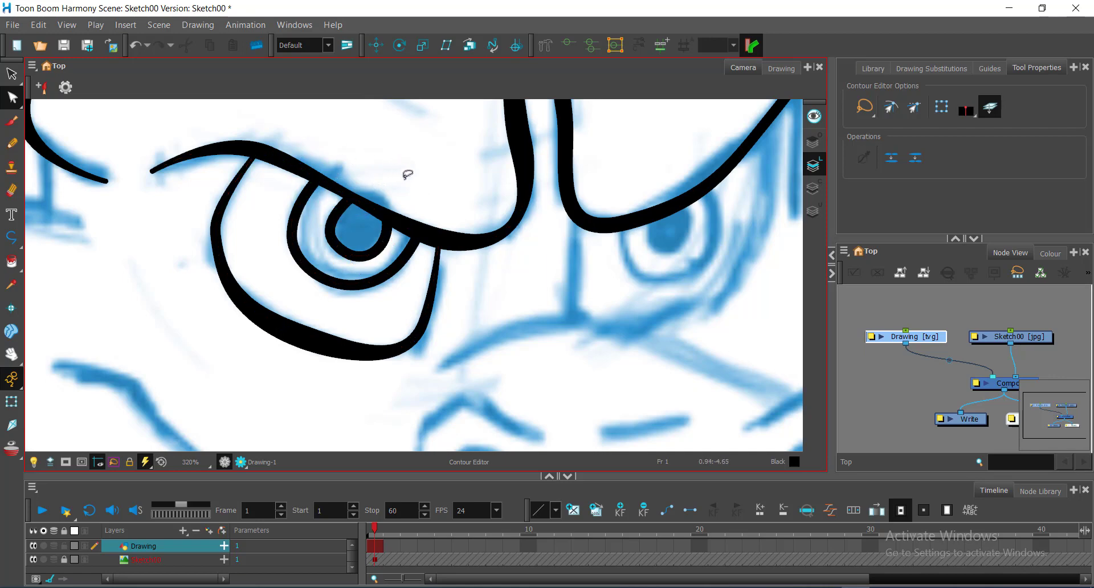
# Step: Zoom out from the left eye in several steps to 125% so the whole head shows
pyautogui.hotkey('alt', 'z')
pyautogui.keyDown('alt'); pyautogui.click(418, 212); pyautogui.keyUp('alt')
pyautogui.keyDown('alt'); pyautogui.click(421, 209); pyautogui.keyUp('alt')
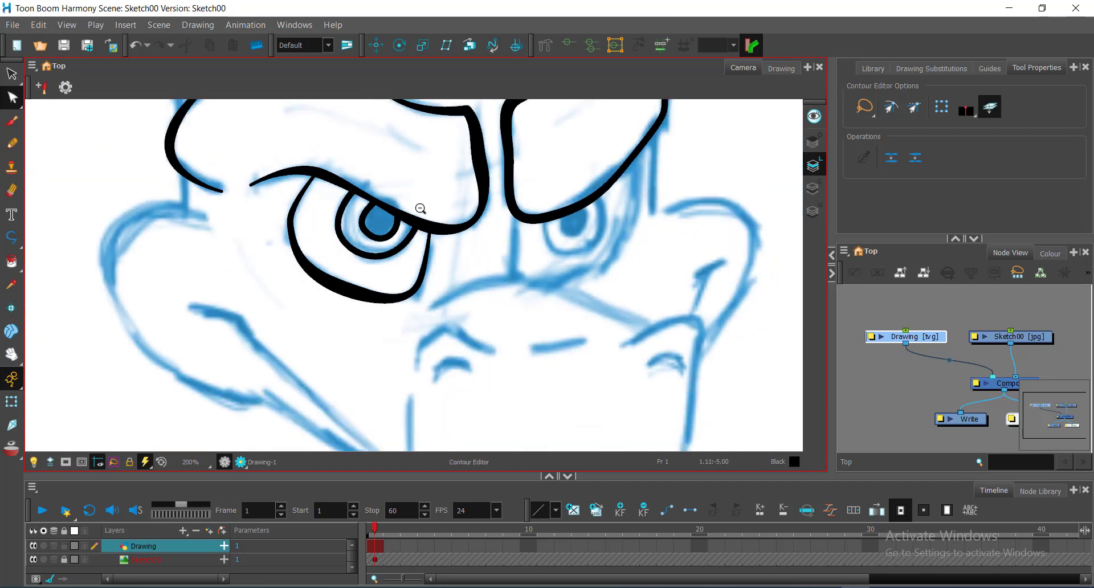
pyautogui.keyDown('alt'); pyautogui.click(400, 210); pyautogui.keyUp('alt')
pyautogui.keyDown('alt'); pyautogui.click(437, 236); pyautogui.keyUp('alt')
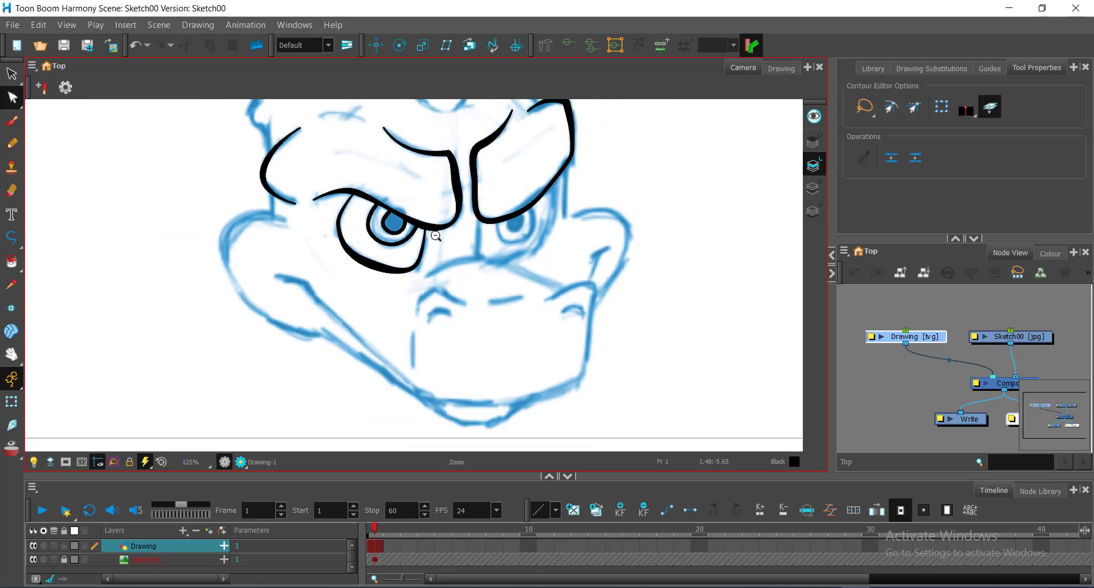